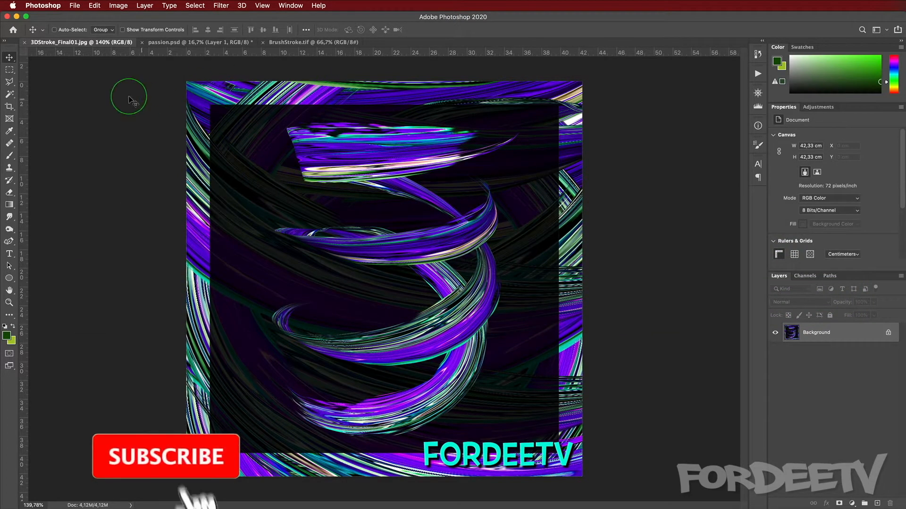
# Step: Crop the passion painting to a rectangular selection about 37.5 by 37 cm
pyautogui.click(189, 43)
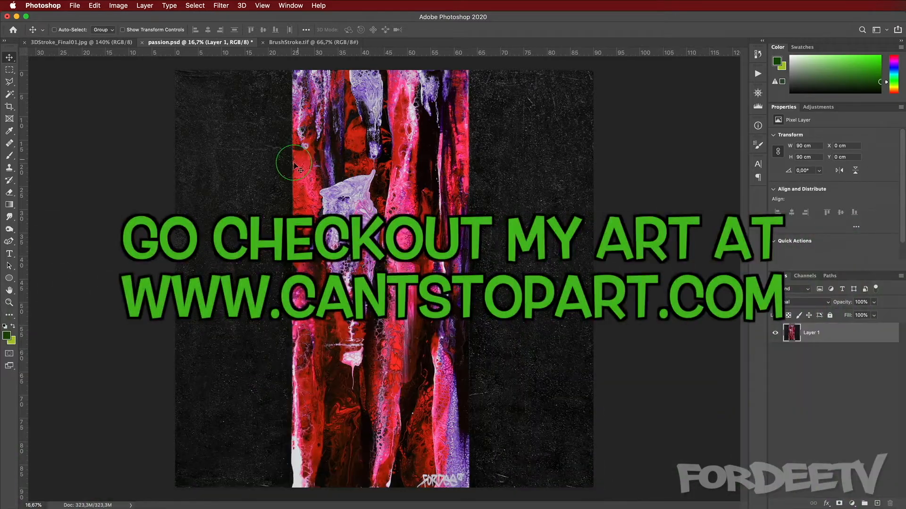
pyautogui.press('m')
pyautogui.moveTo(309, 137); pyautogui.dragTo(467, 291)
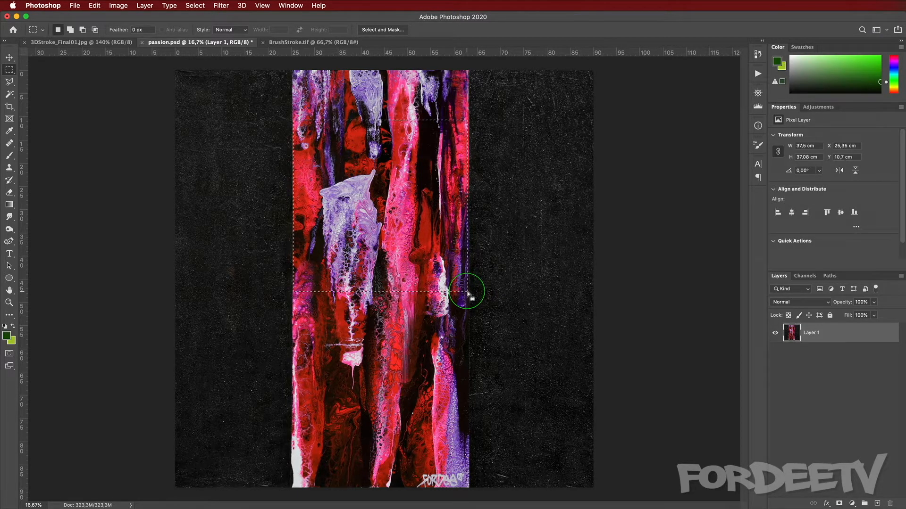
pyautogui.click(117, 5)
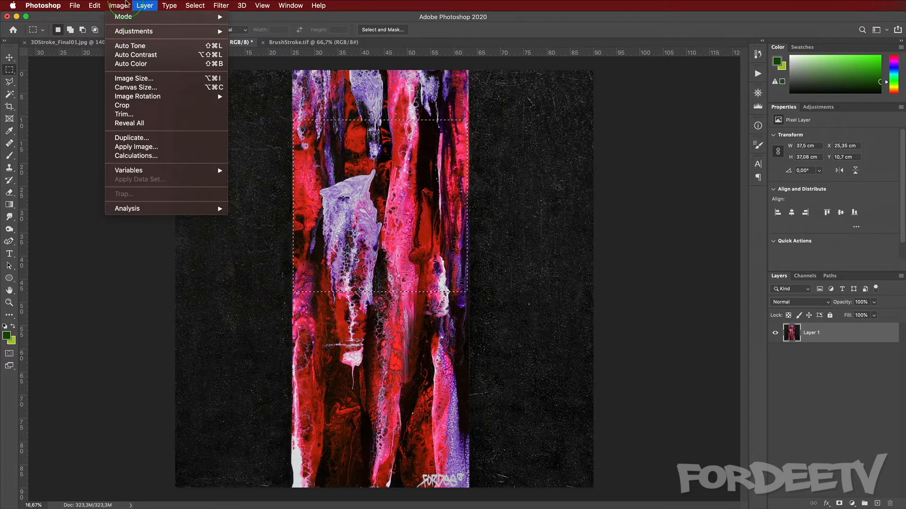
pyautogui.click(121, 105)
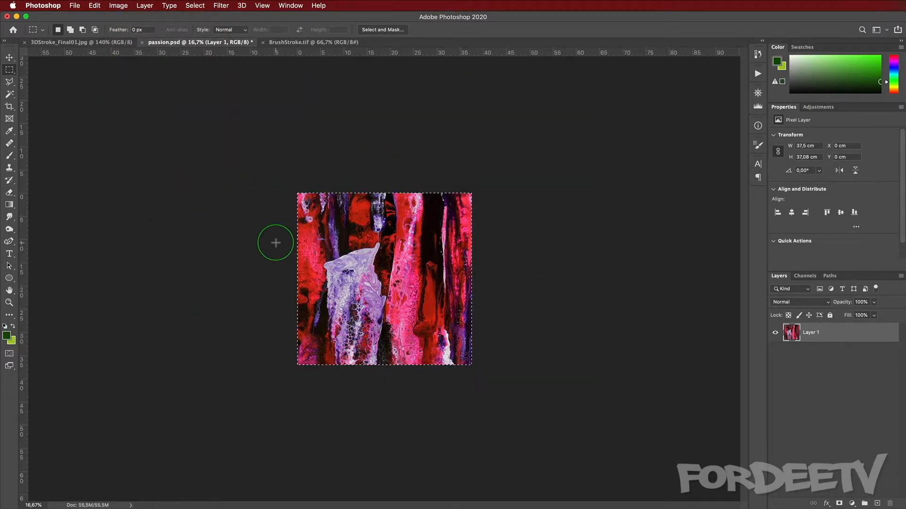
# Step: Look over the brush stroke image and the paint stroke brushes on Brusheezy
pyautogui.click(298, 43)
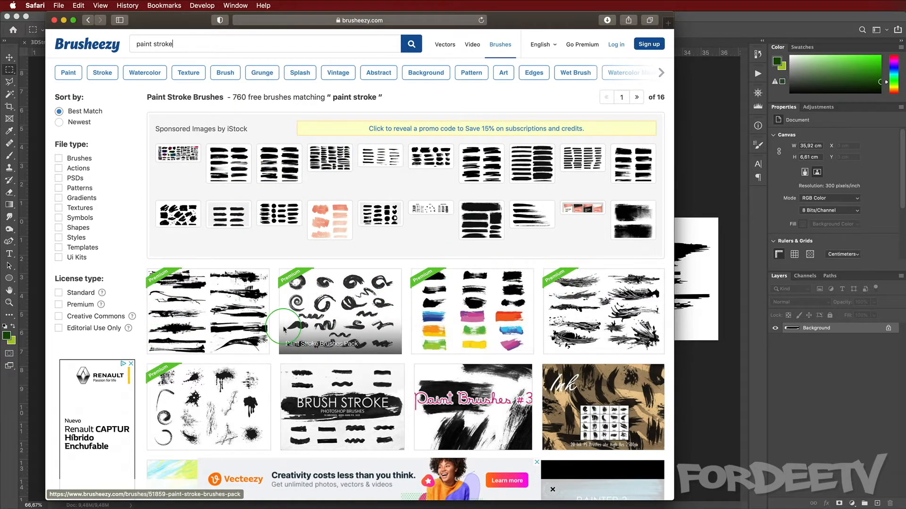
pyautogui.scroll(-5, 283, 320)
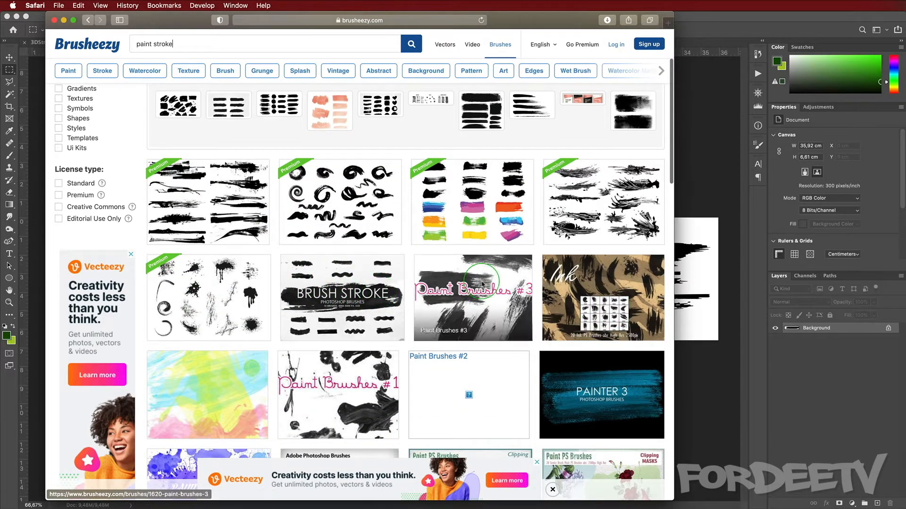
pyautogui.click(719, 11)
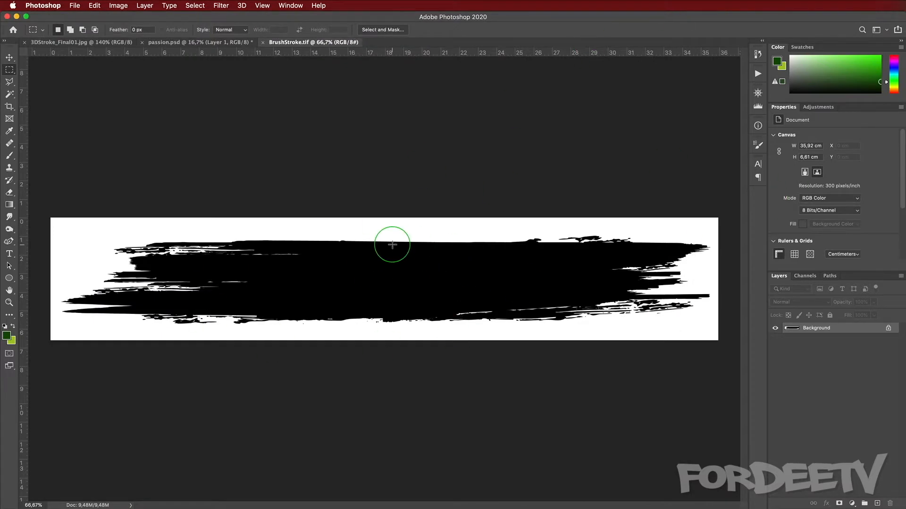
# Step: Save the cropped passion image as a TIFF named passion_texture in the 3D Stroke C4D and PS folder
pyautogui.click(176, 43)
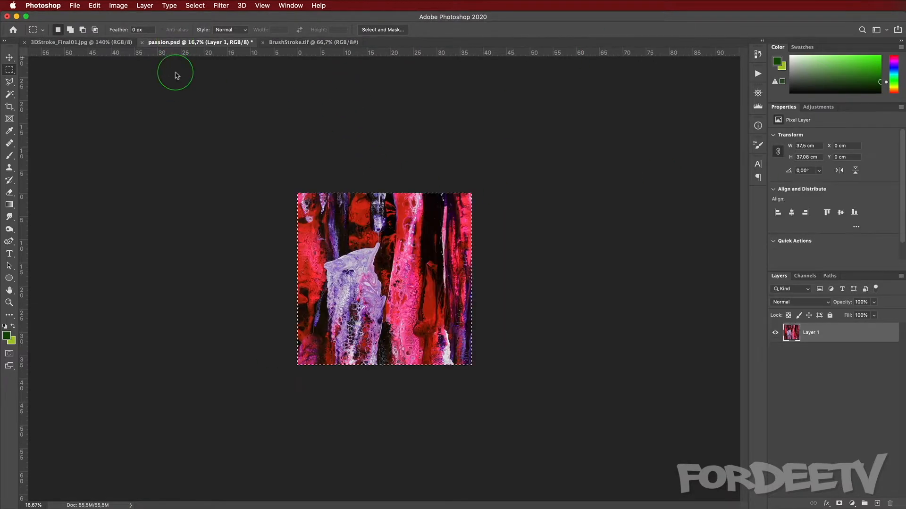
pyautogui.click(76, 5)
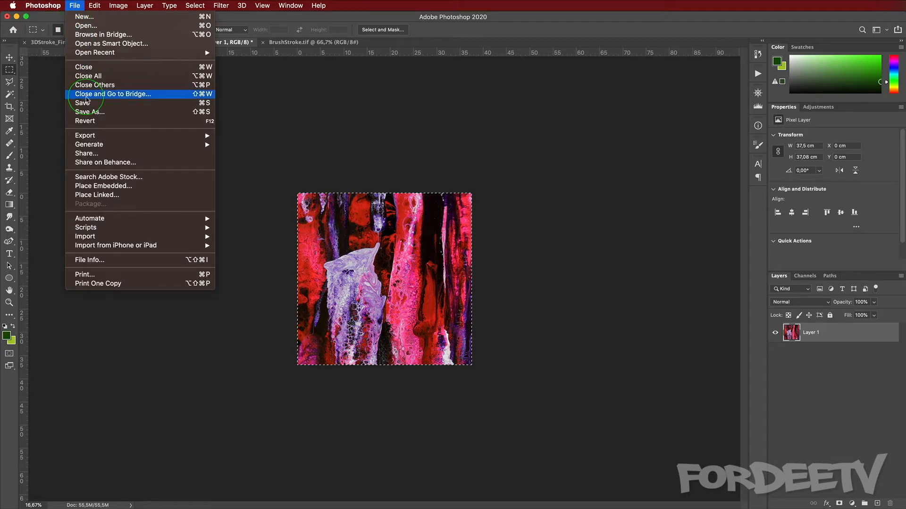
pyautogui.click(87, 112)
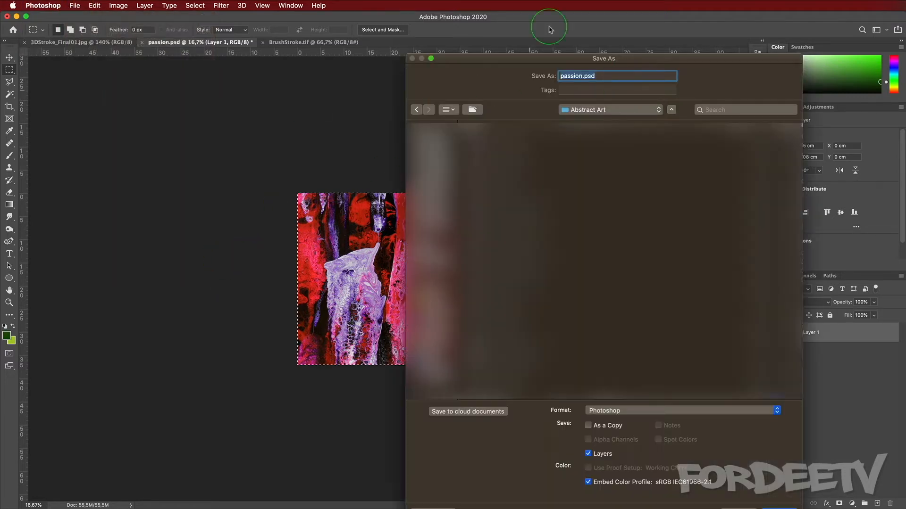
pyautogui.click(435, 251)
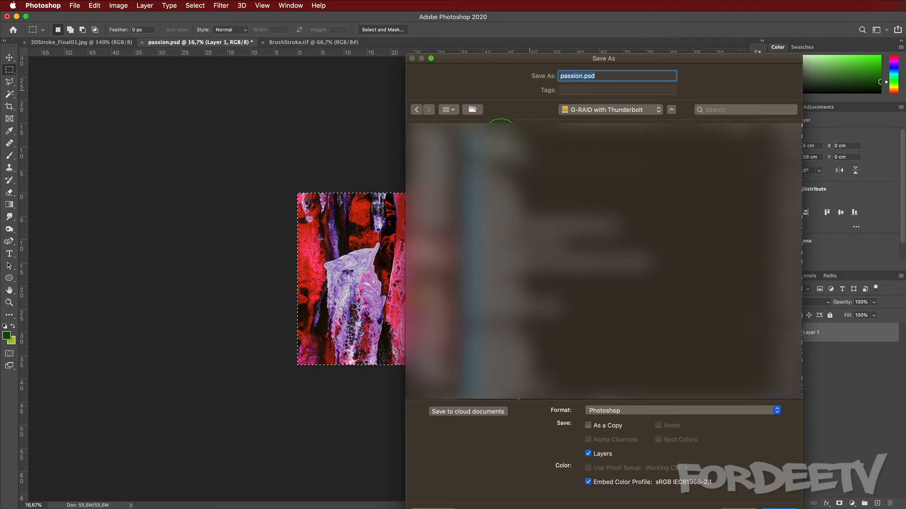
pyautogui.click(596, 115)
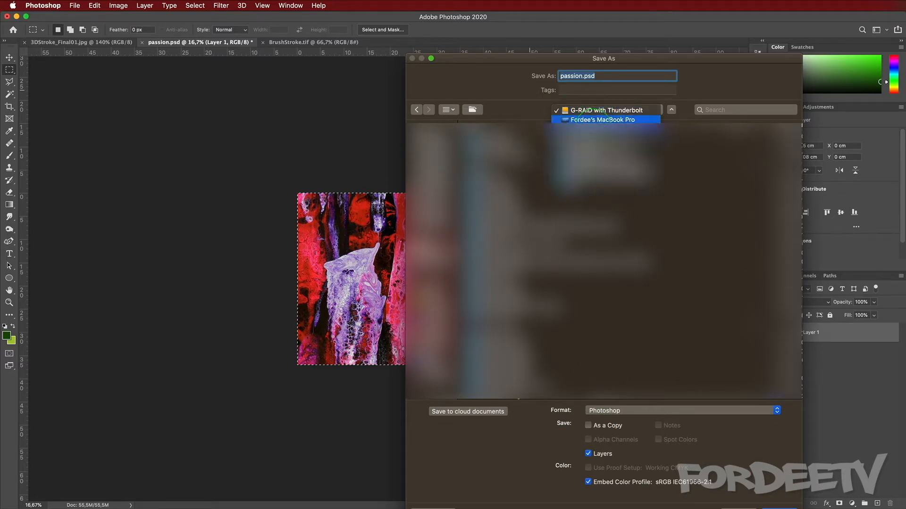
pyautogui.click(597, 148)
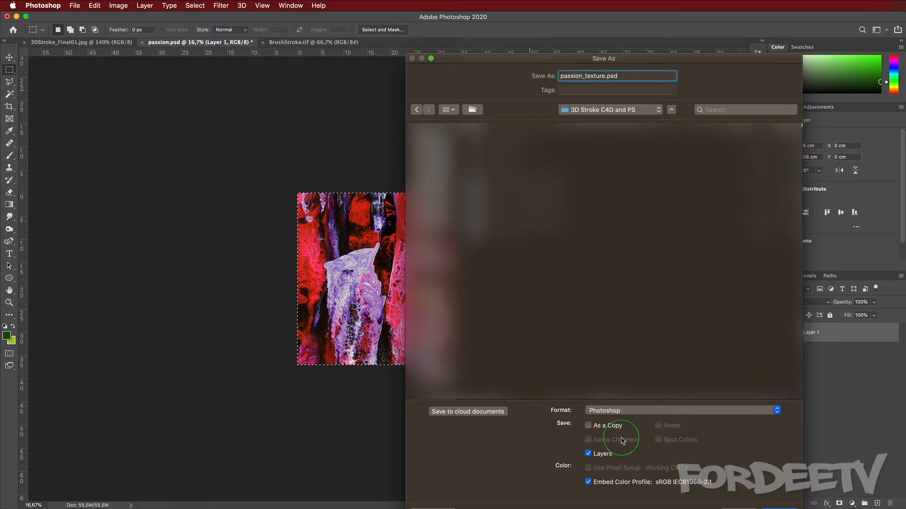
pyautogui.click(618, 411)
pyautogui.click(596, 508)
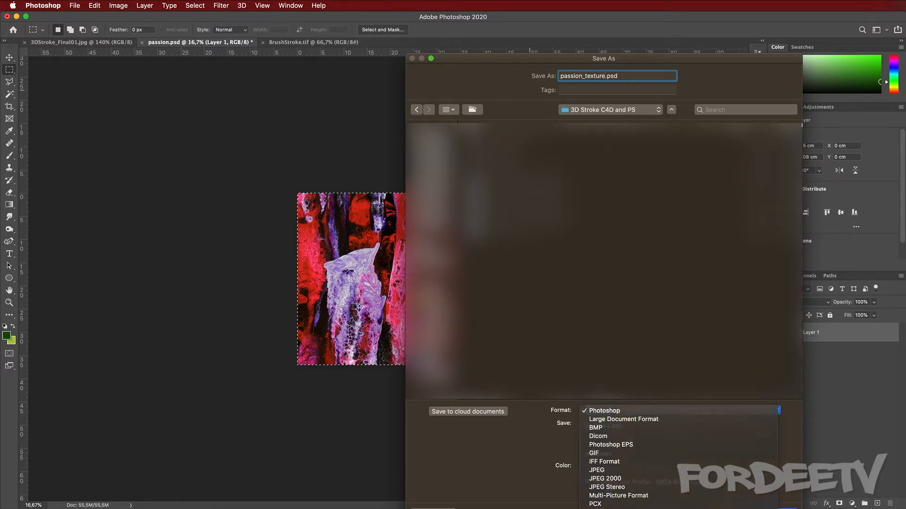
pyautogui.press('Return')
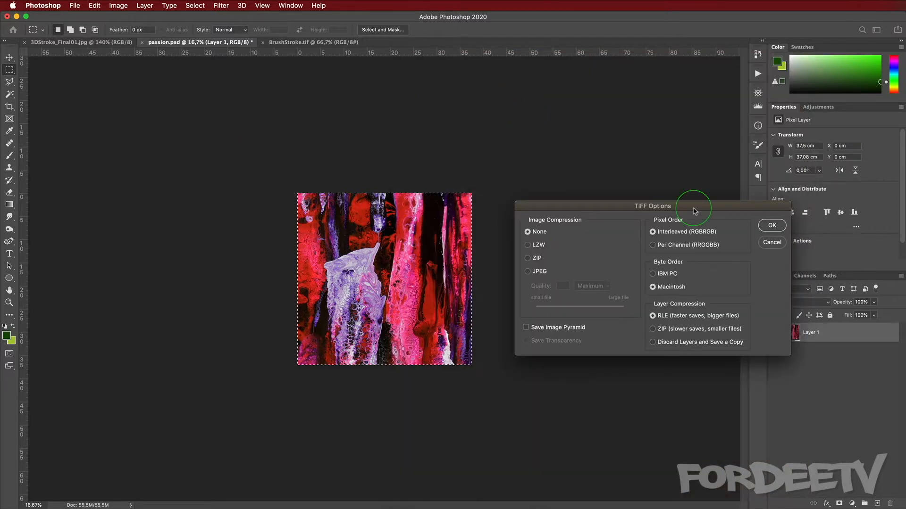
pyautogui.press('Return')
pyautogui.click(657, 209)
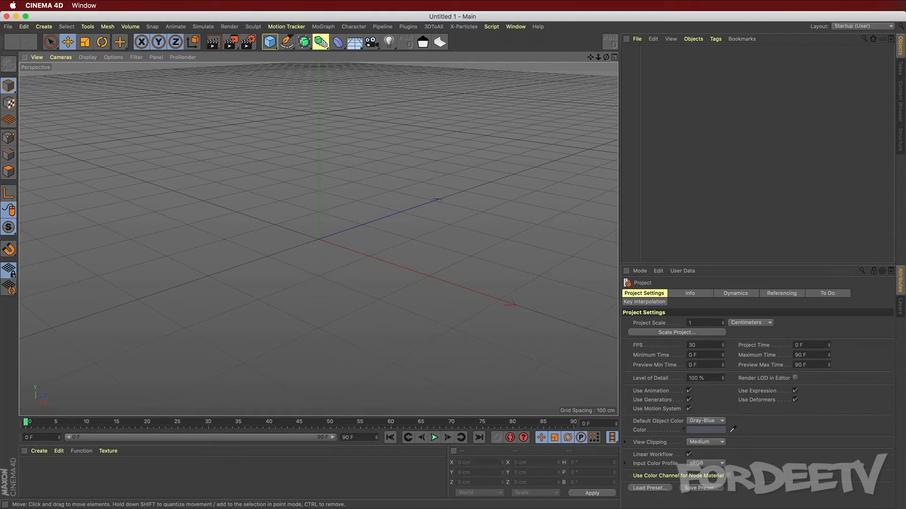
# Step: Create a new material and load the passion_texture image as its Color channel texture
pyautogui.doubleClick(40, 473)
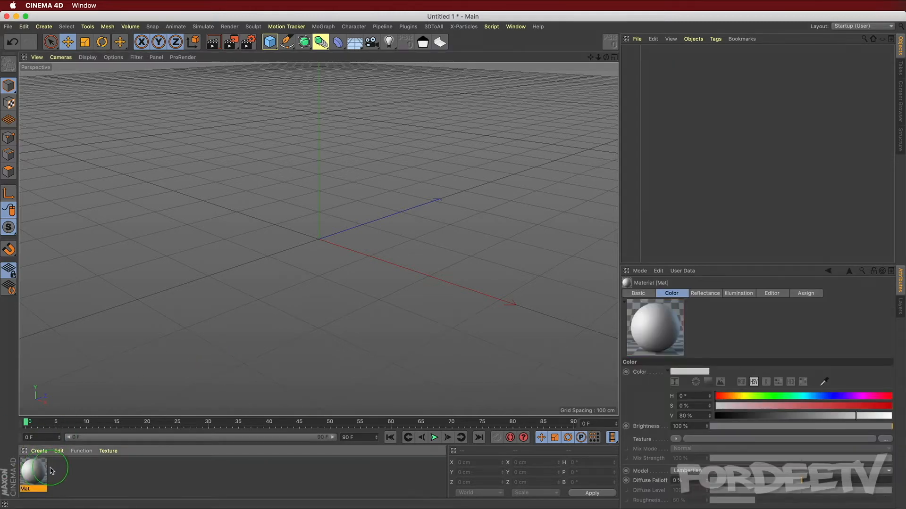
pyautogui.doubleClick(28, 474)
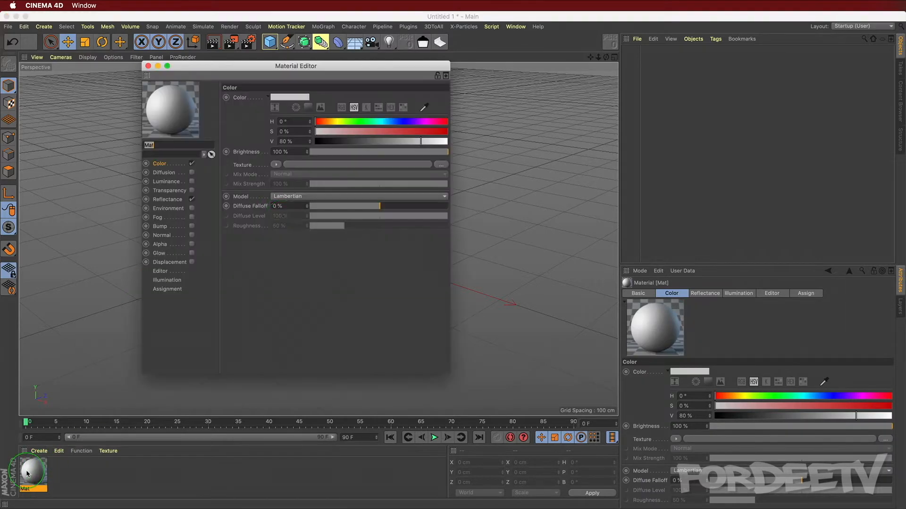
pyautogui.click(276, 164)
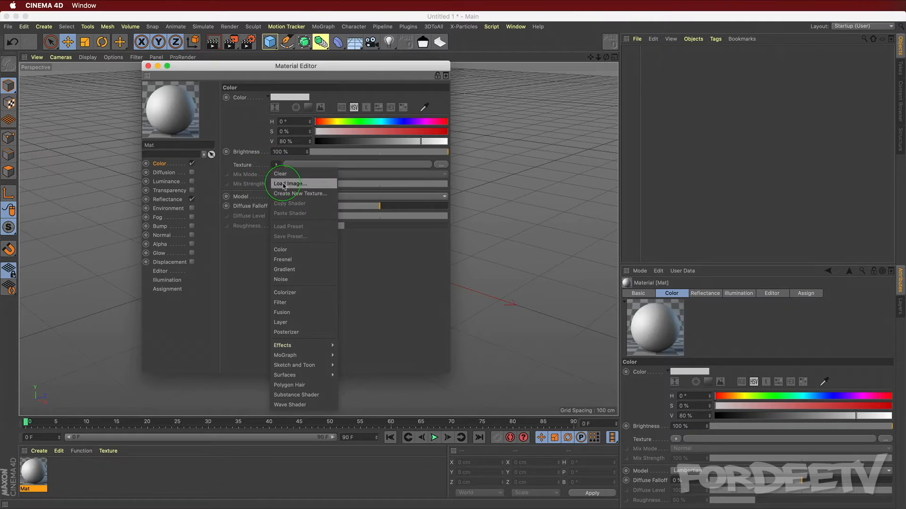
pyautogui.click(284, 184)
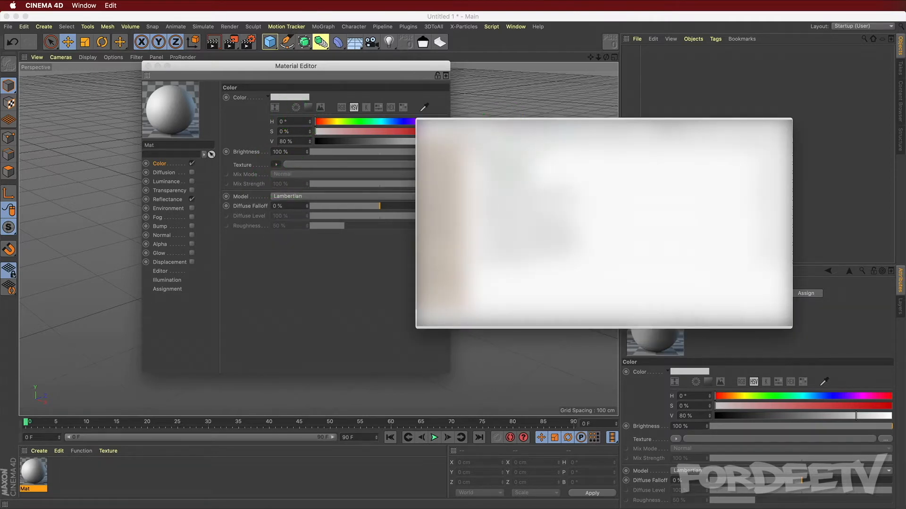
pyautogui.click(528, 162)
pyautogui.doubleClick(529, 208)
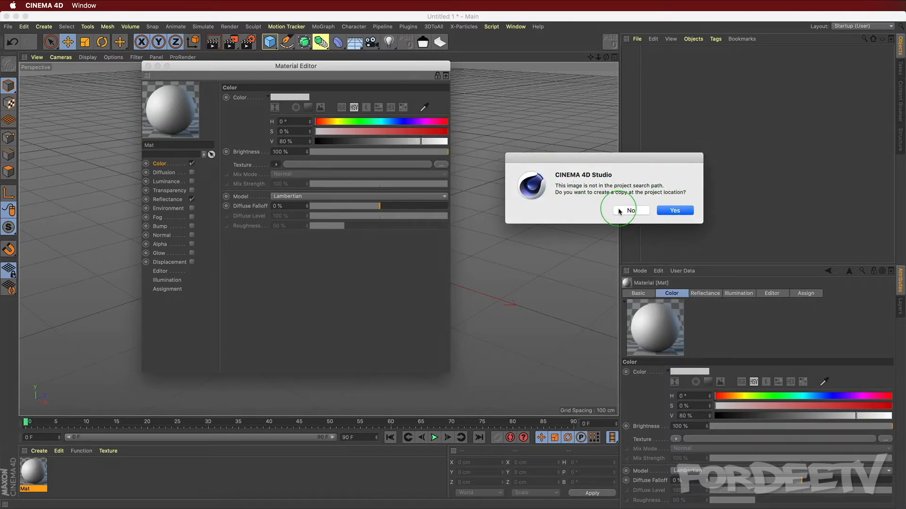
pyautogui.click(624, 208)
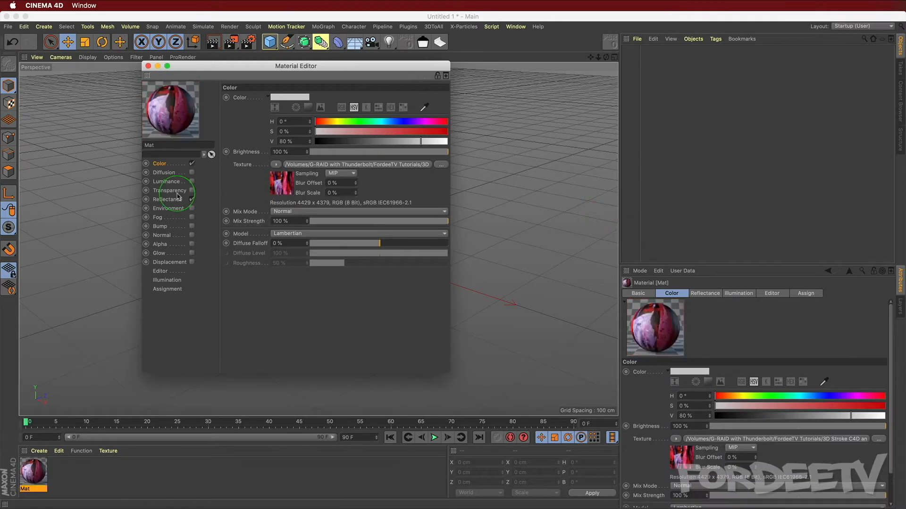
# Step: Turn the Color texture into a Layer shader and open its settings
pyautogui.click(276, 165)
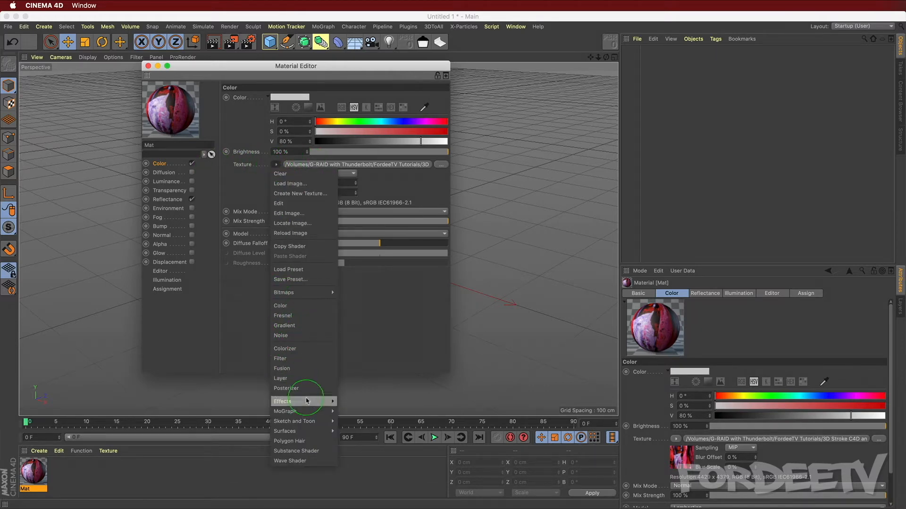
pyautogui.click(305, 380)
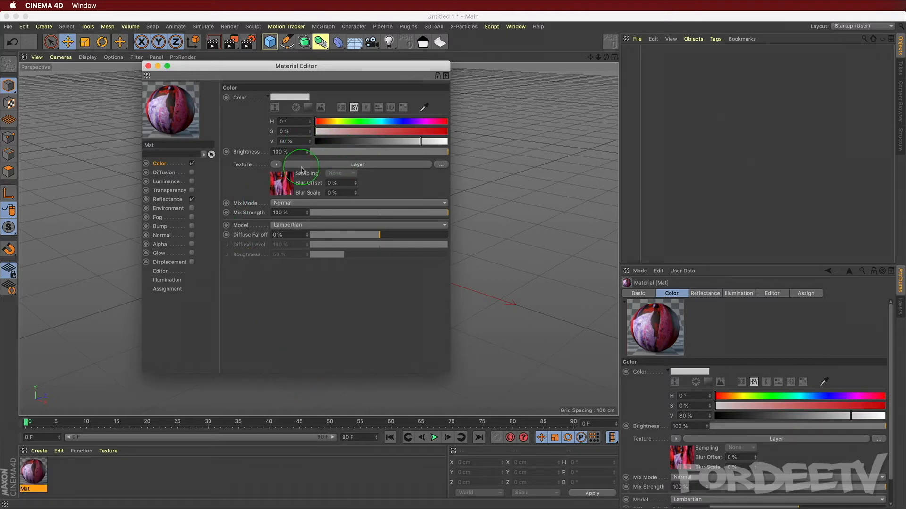
pyautogui.click(301, 166)
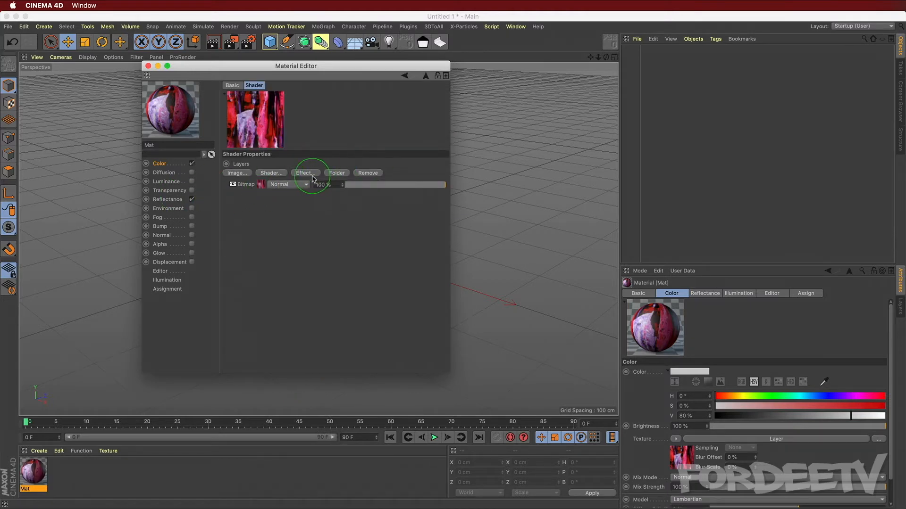
# Step: Add a Hue/Sat/Lightness effect layer with Hue -46°, Saturation 15% and Lightness 0%
pyautogui.click(306, 173)
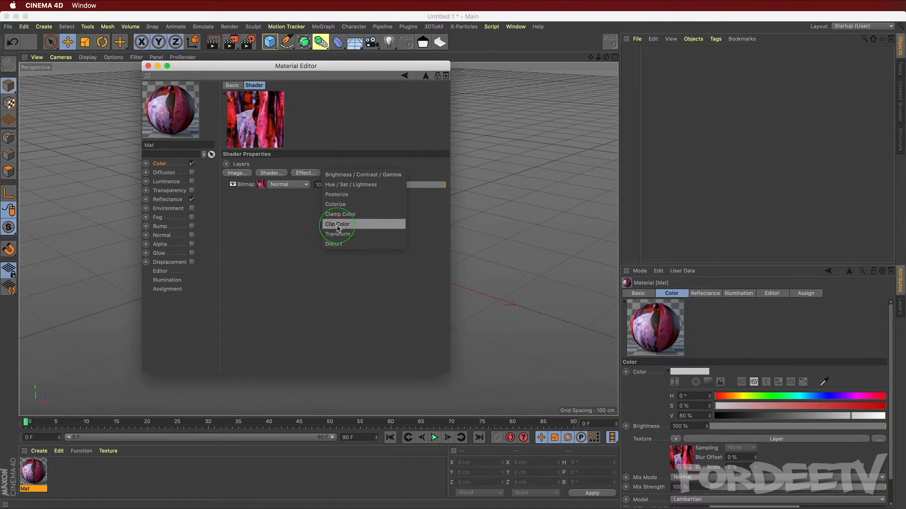
pyautogui.click(342, 184)
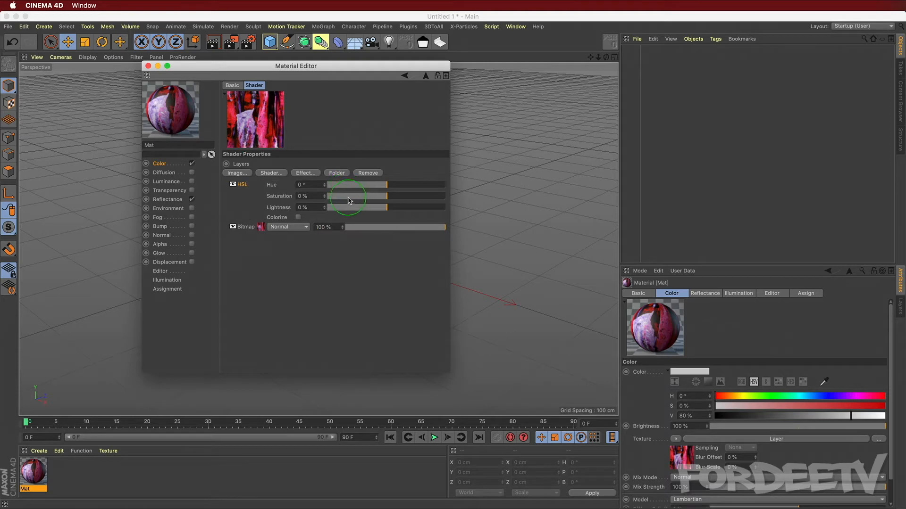
pyautogui.moveTo(382, 188); pyautogui.dragTo(364, 204)
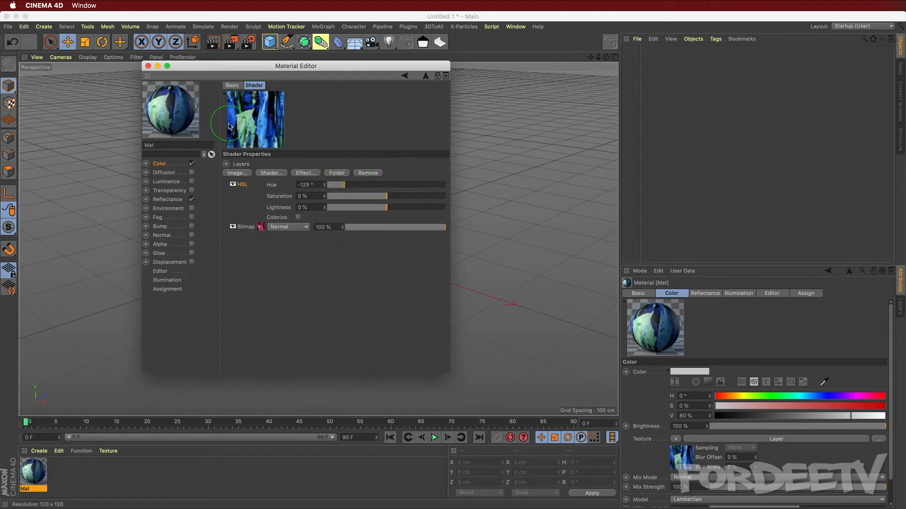
pyautogui.moveTo(342, 187); pyautogui.dragTo(395, 196)
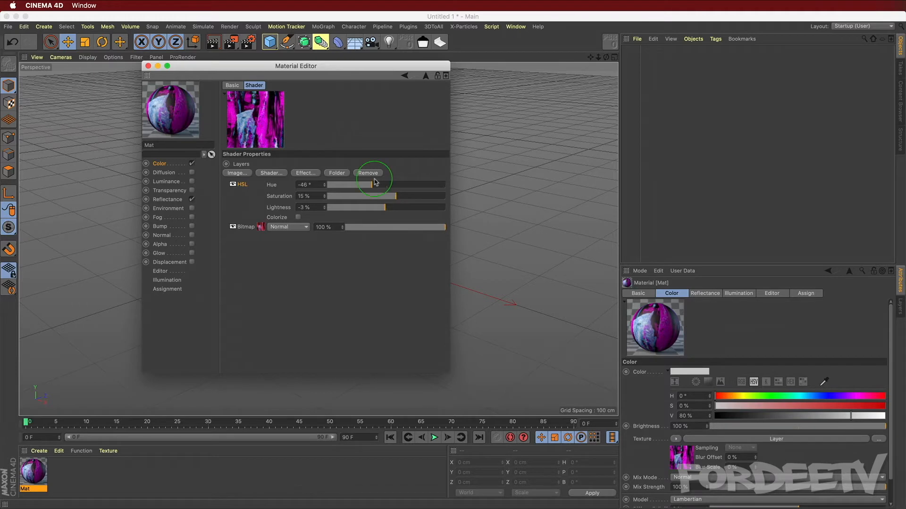
pyautogui.moveTo(311, 207); pyautogui.dragTo(206, 197)
pyautogui.write('0')
pyautogui.press('Return')
pyautogui.click(305, 173)
pyautogui.click(348, 175)
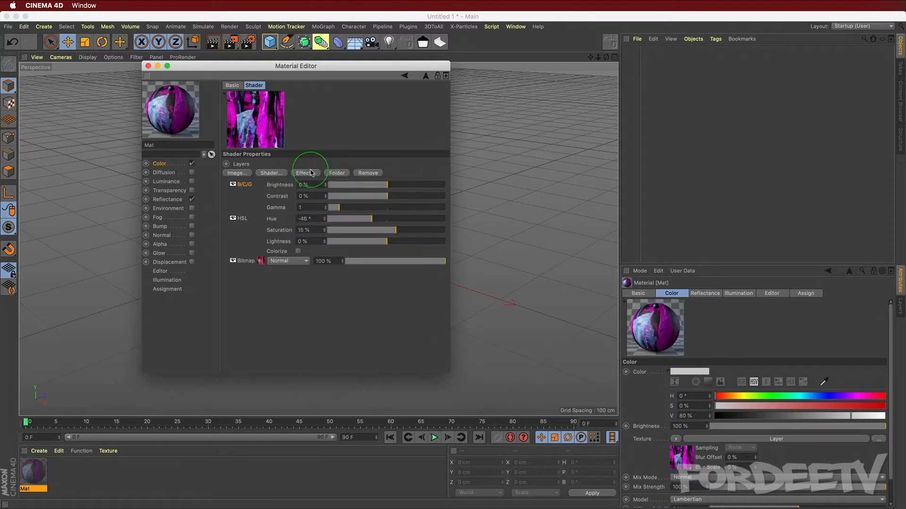
pyautogui.moveTo(395, 188); pyautogui.dragTo(388, 188)
pyautogui.moveTo(306, 186); pyautogui.dragTo(207, 180)
pyautogui.write('0')
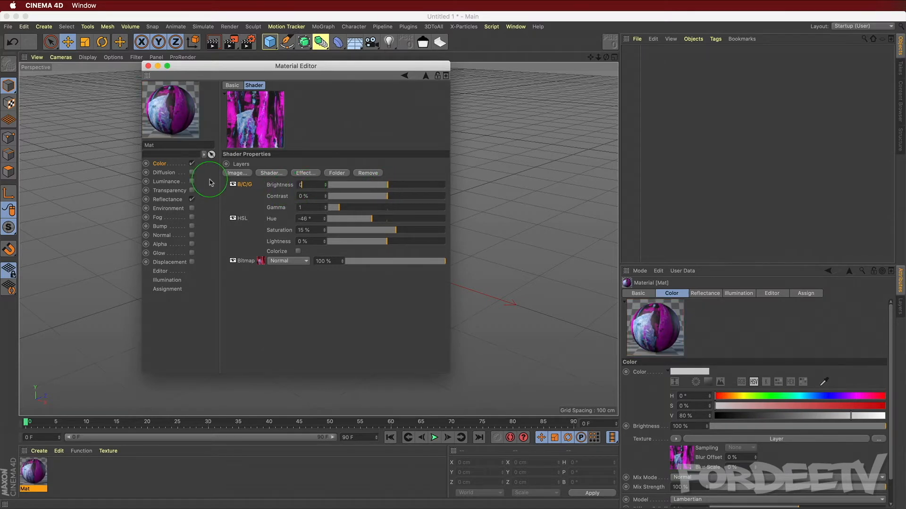
pyautogui.click(249, 185)
pyautogui.press('Delete')
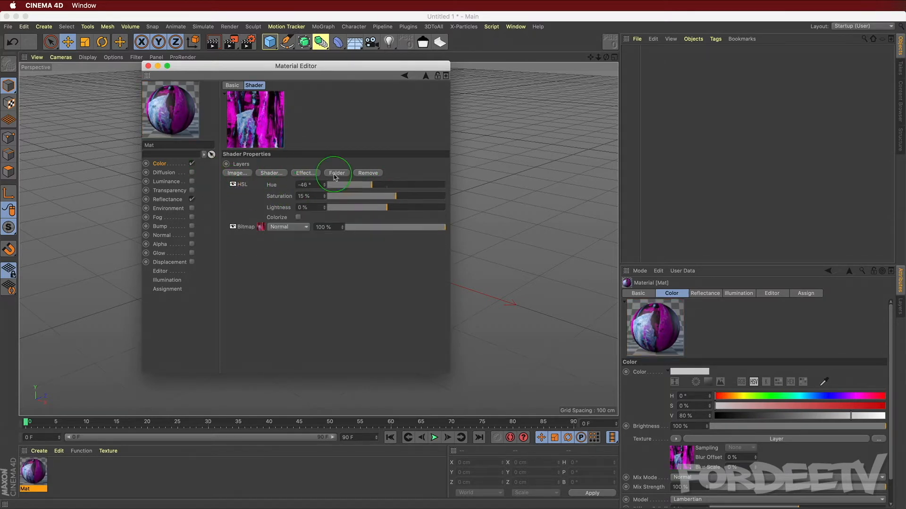
# Step: Add a Clip Color effect layer with Low Clip 10% and High Clip 90%
pyautogui.click(305, 173)
pyautogui.click(343, 228)
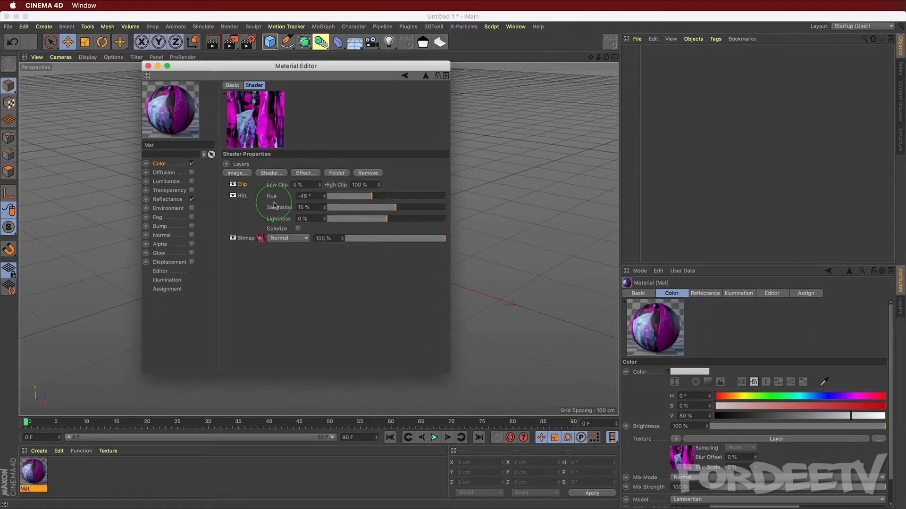
pyautogui.doubleClick(296, 185)
pyautogui.write('10')
pyautogui.doubleClick(367, 185)
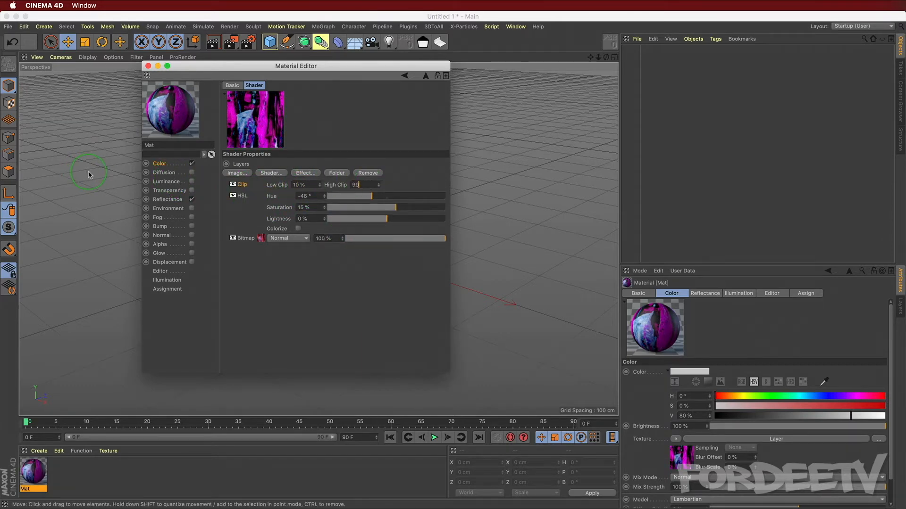
pyautogui.write('90')
pyautogui.press('Return')
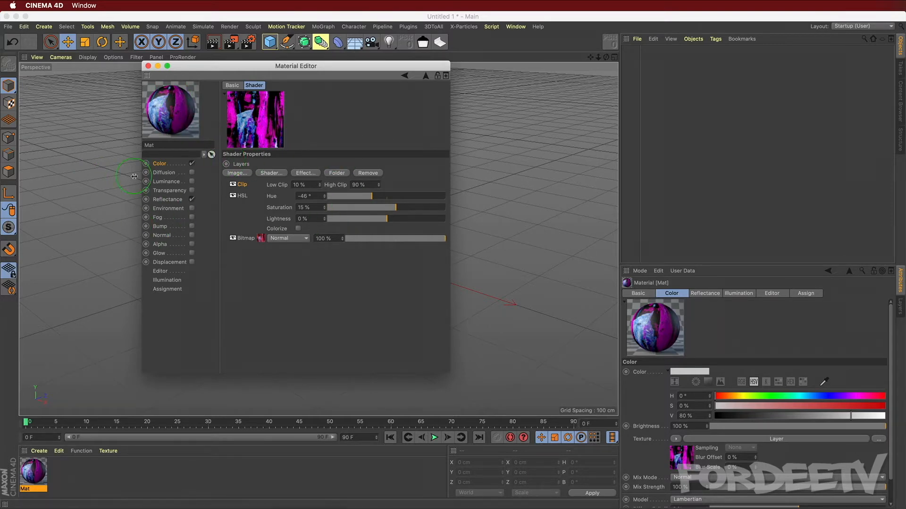
# Step: Disable the material's Reflectance channel and enable its Alpha channel
pyautogui.click(192, 199)
pyautogui.click(189, 246)
pyautogui.click(192, 244)
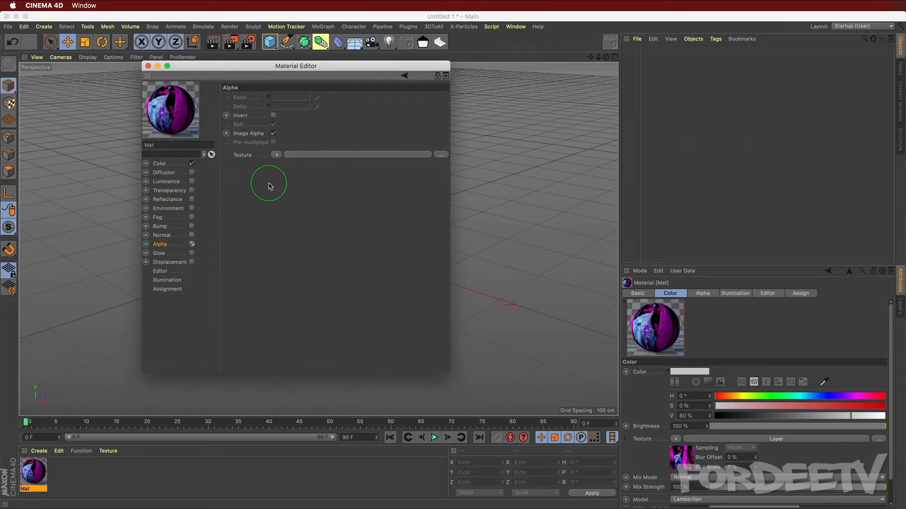
# Step: Load the texture image into the Alpha channel without copying it to the project, enable Invert, and close the material editor
pyautogui.click(275, 155)
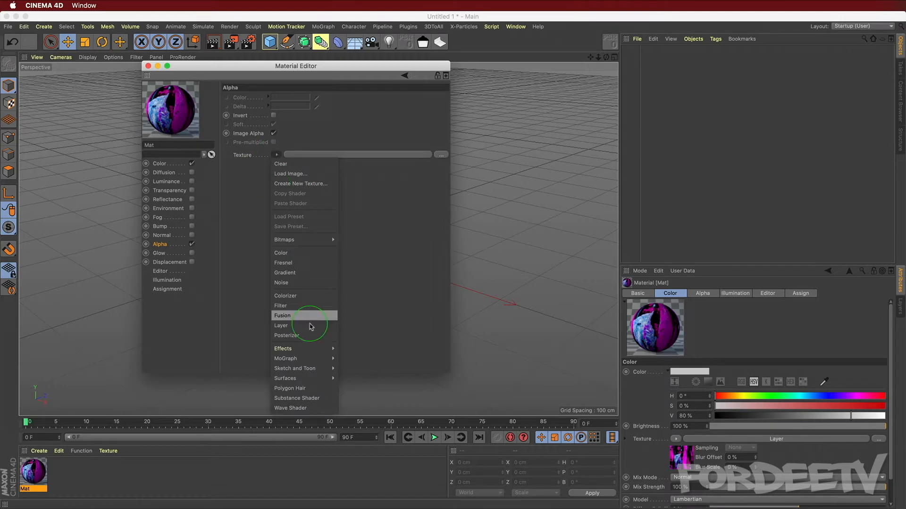
pyautogui.click(288, 174)
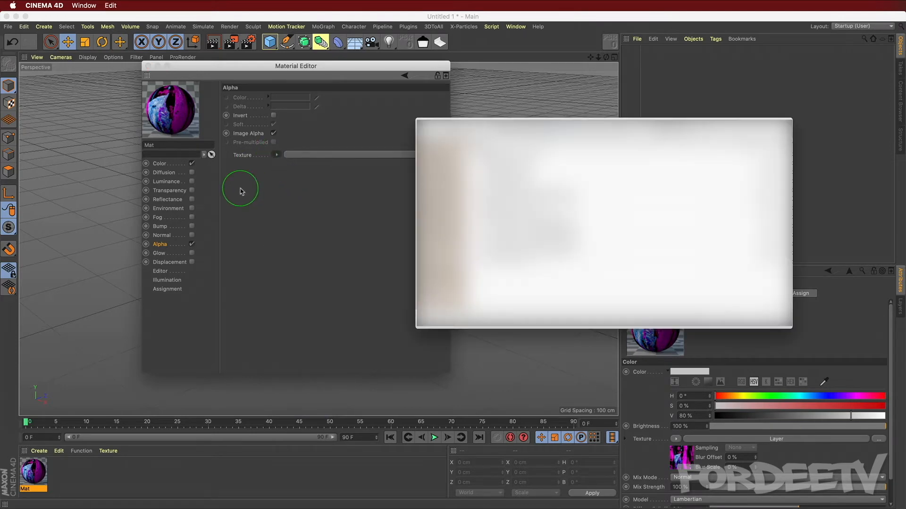
pyautogui.doubleClick(529, 171)
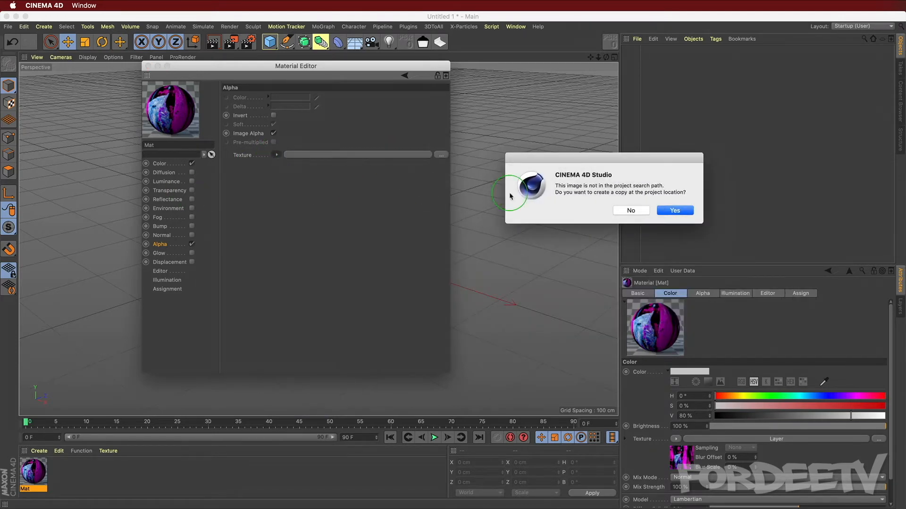
pyautogui.click(631, 211)
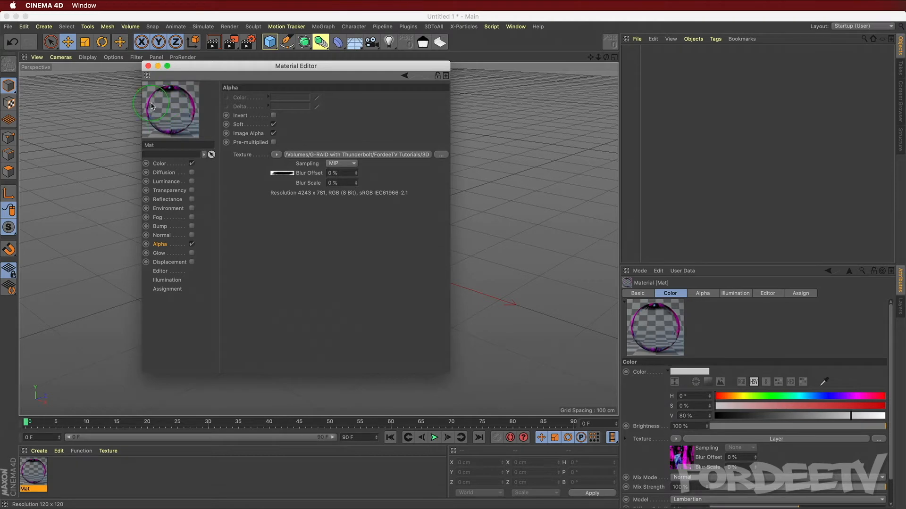
pyautogui.click(274, 115)
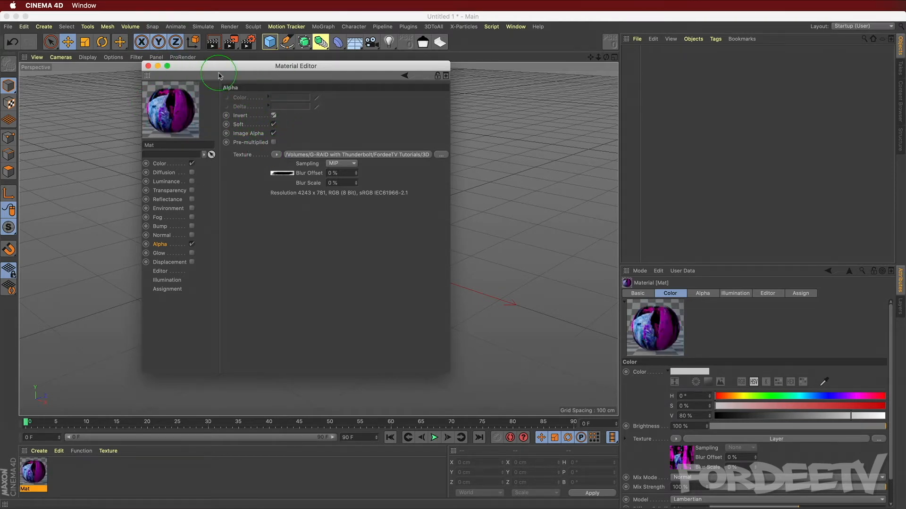
pyautogui.click(148, 65)
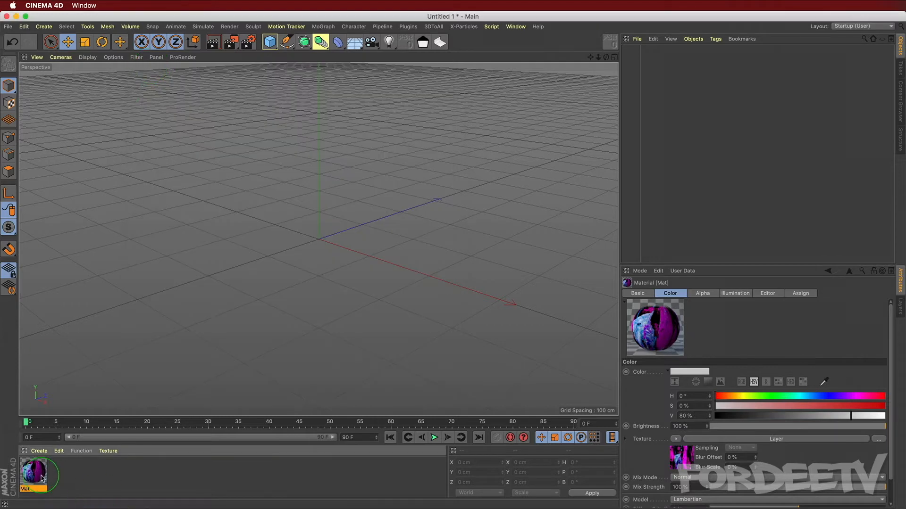
# Step: Add a Helix spline object to the scene
pyautogui.moveTo(32, 478); pyautogui.dragTo(420, 204)
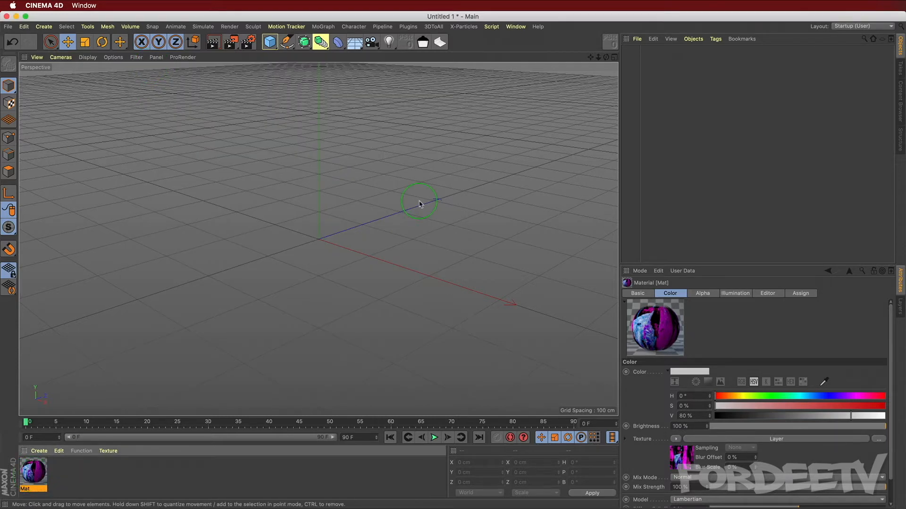
pyautogui.click(270, 42)
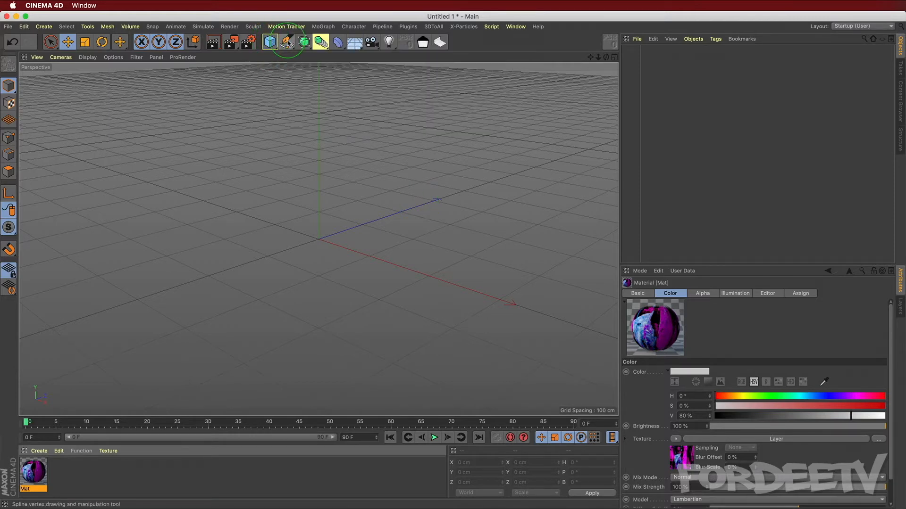
pyautogui.click(286, 42)
pyautogui.click(367, 89)
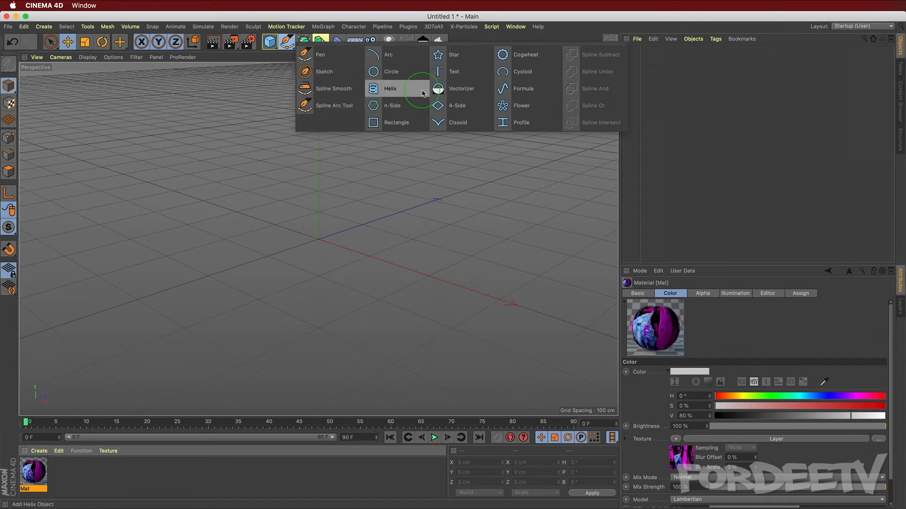
pyautogui.click(378, 89)
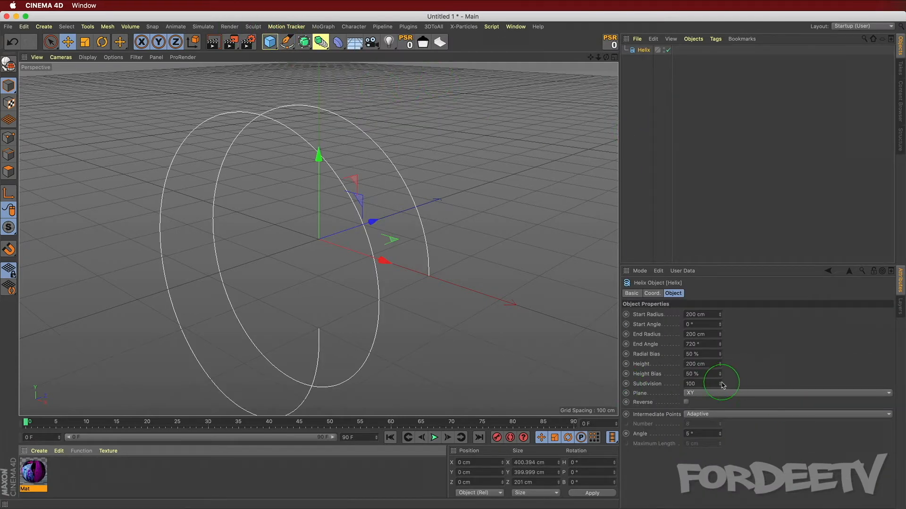
# Step: Set the helix's plane to XZ so it lies flat
pyautogui.click(691, 393)
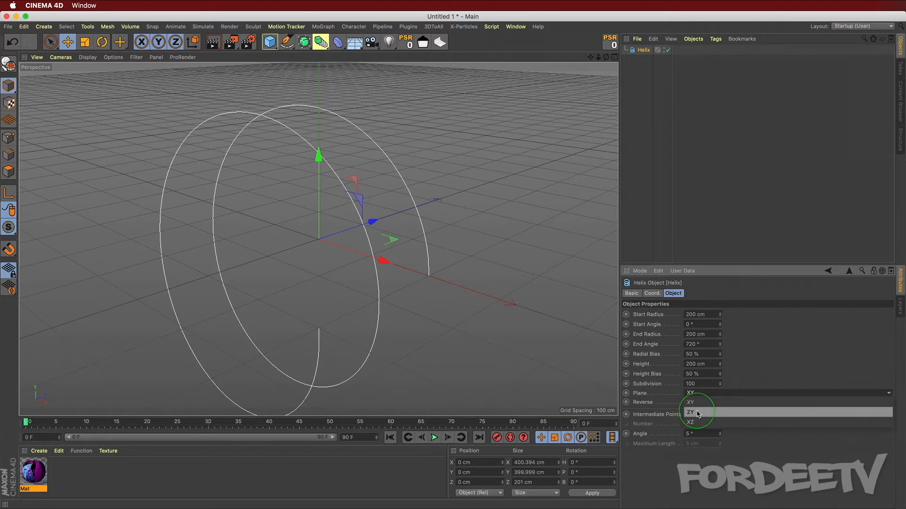
pyautogui.click(691, 422)
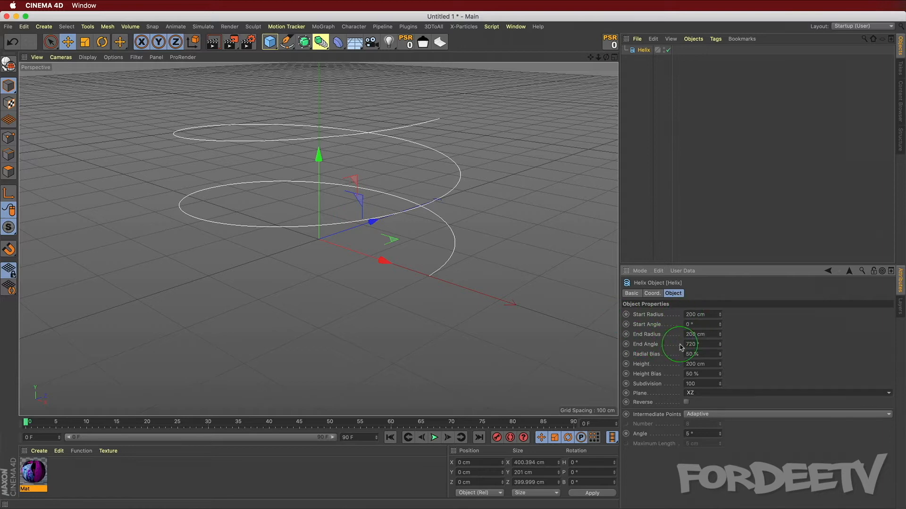
# Step: Set the helix End Radius to about 373 cm and Height to about 353 cm
pyautogui.moveTo(721, 336); pyautogui.dragTo(720, 335)
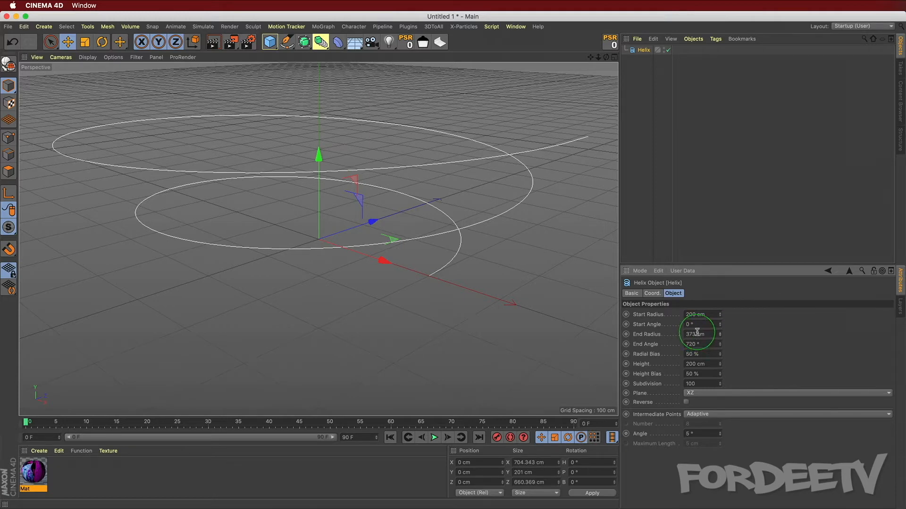
pyautogui.moveTo(721, 366); pyautogui.dragTo(721, 365)
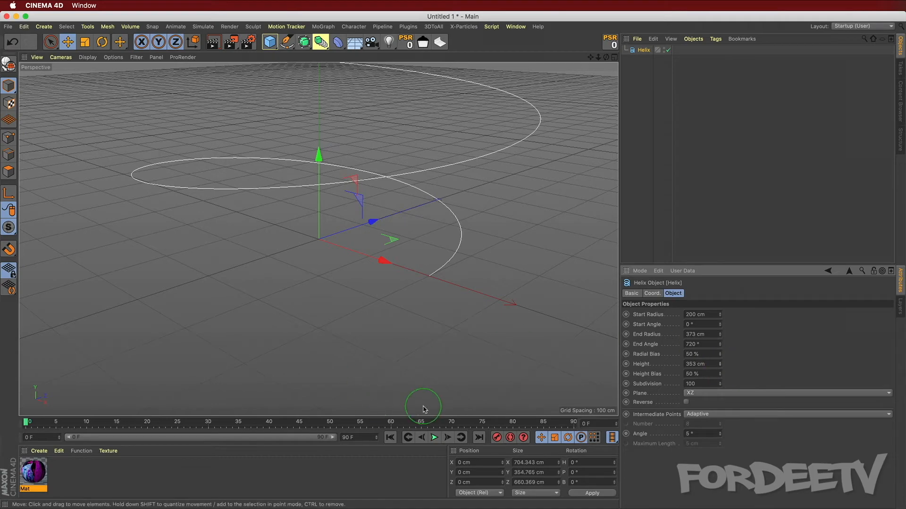
pyautogui.keyDown('alt'); pyautogui.moveTo(310, 262); pyautogui.dragTo(282, 341); pyautogui.keyUp('alt')
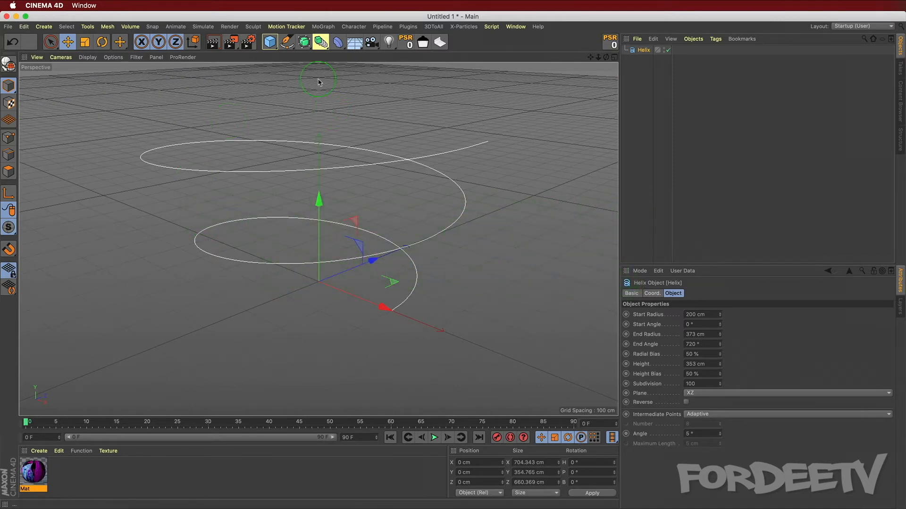
# Step: Set the render output size to 2500 x 2500 pixels at a resolution of 150 DPI
pyautogui.click(248, 40)
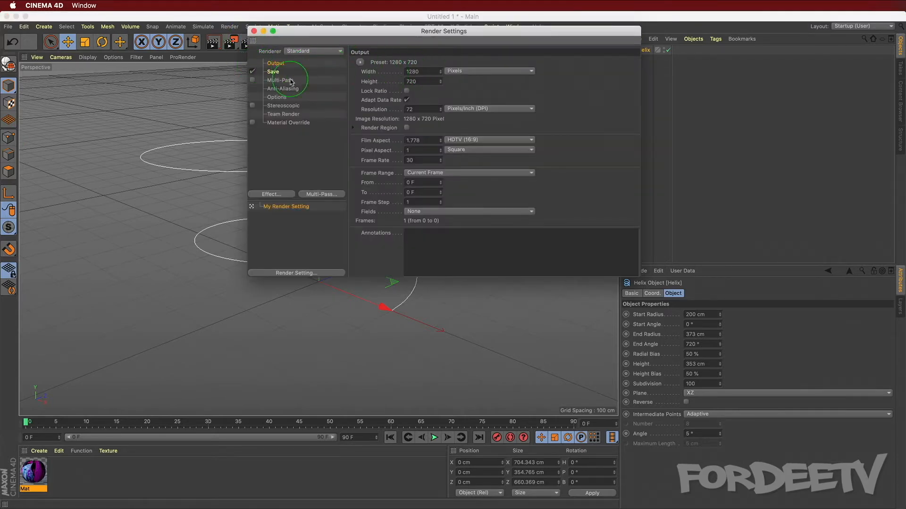
pyautogui.doubleClick(424, 71)
pyautogui.write('2500')
pyautogui.press('Tab')
pyautogui.write('2500')
pyautogui.press('Return')
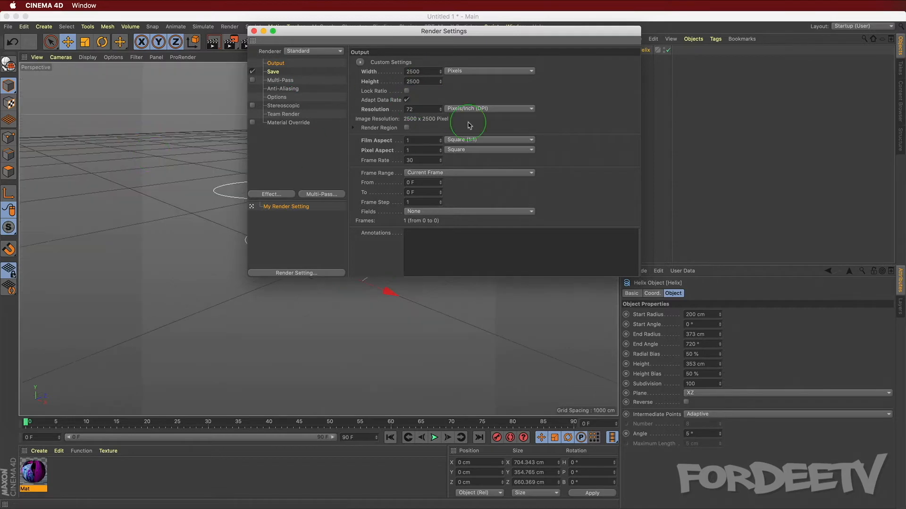
pyautogui.doubleClick(415, 109)
pyautogui.write('150')
pyautogui.click(315, 113)
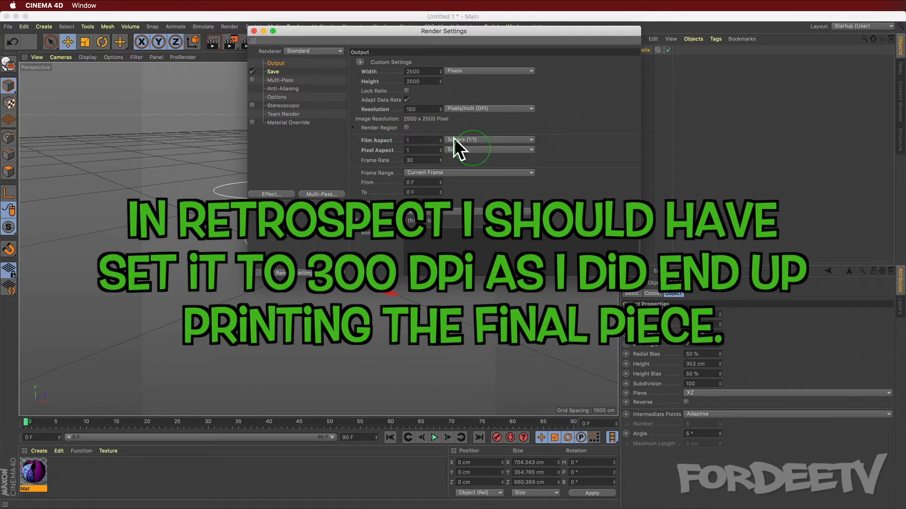
# Step: Set the saved image format to PNG with 16 Bit/Channel depth
pyautogui.click(272, 73)
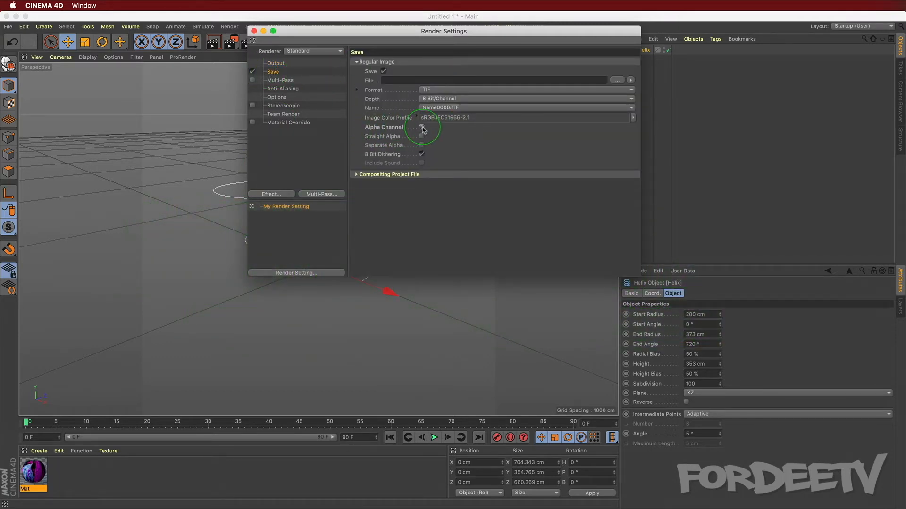
pyautogui.click(448, 89)
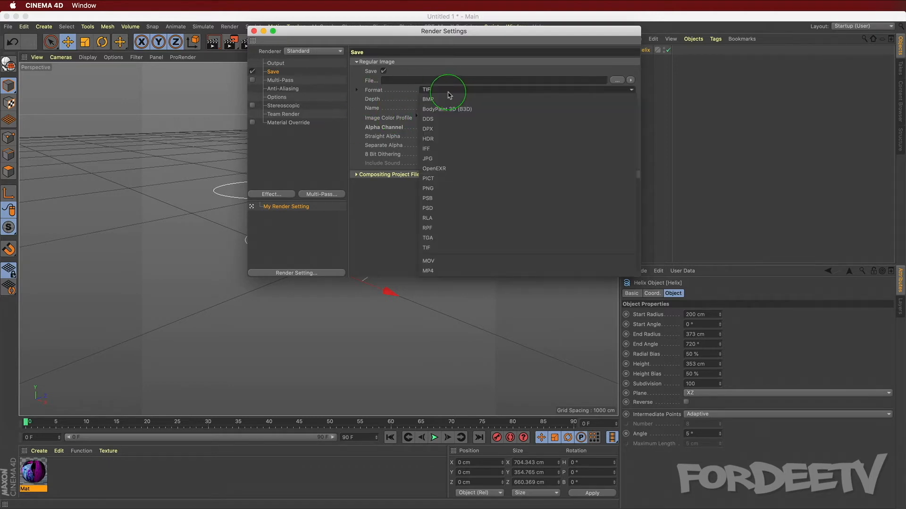
pyautogui.click(479, 189)
pyautogui.click(427, 99)
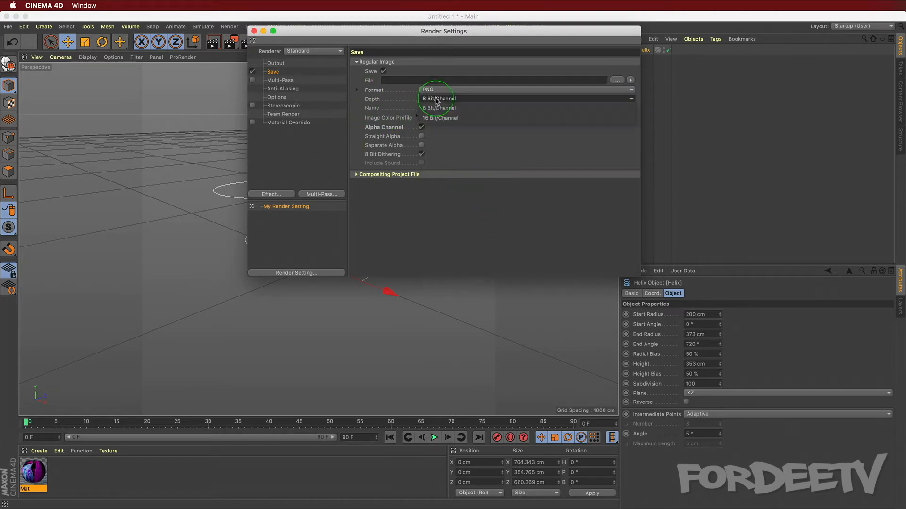
pyautogui.click(434, 116)
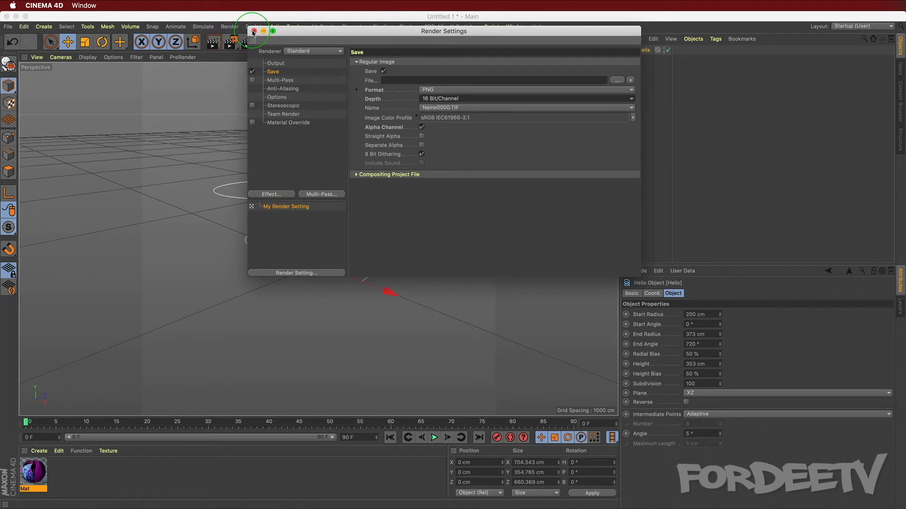
# Step: Add Ambient Occlusion and Global Illumination render effects, then close the render settings
pyautogui.click(285, 194)
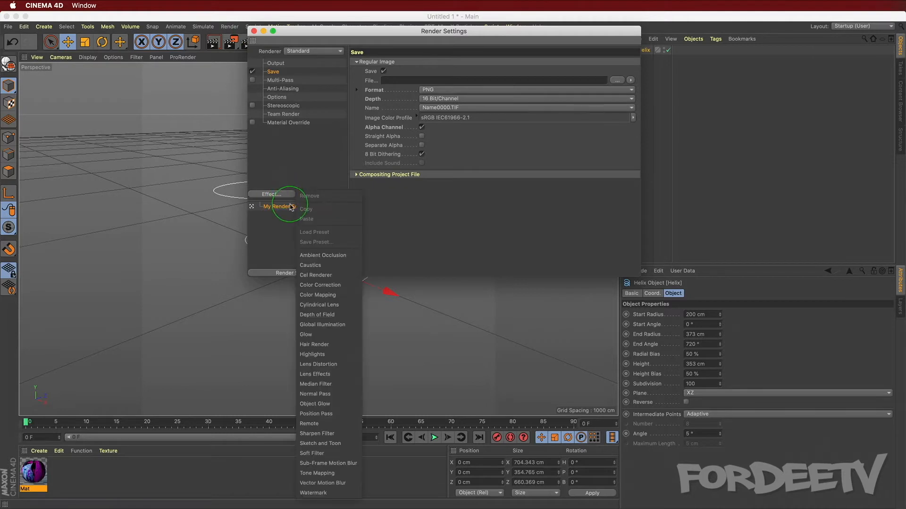
pyautogui.click(311, 260)
pyautogui.click(265, 195)
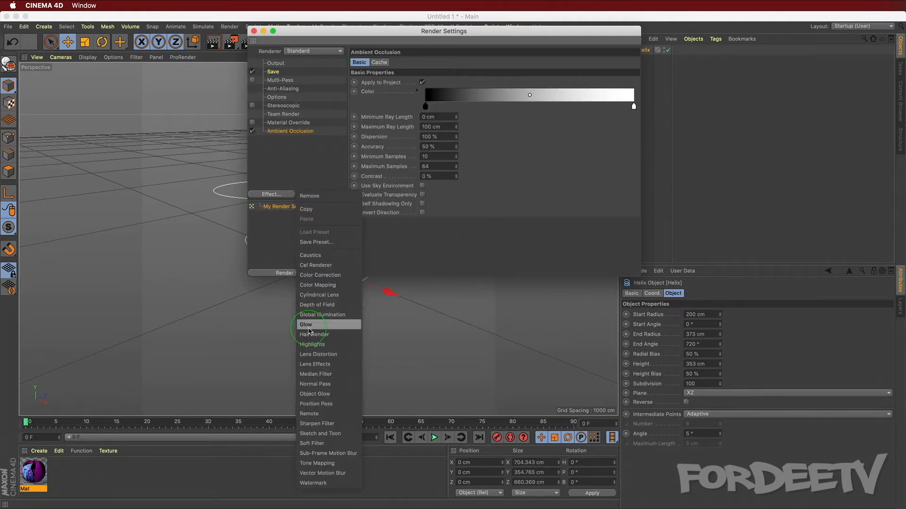
pyautogui.click(310, 313)
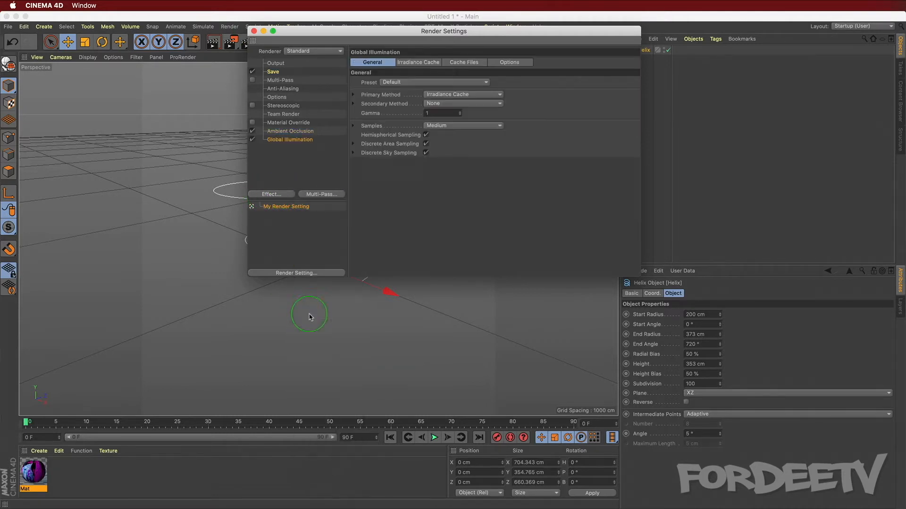
pyautogui.click(253, 31)
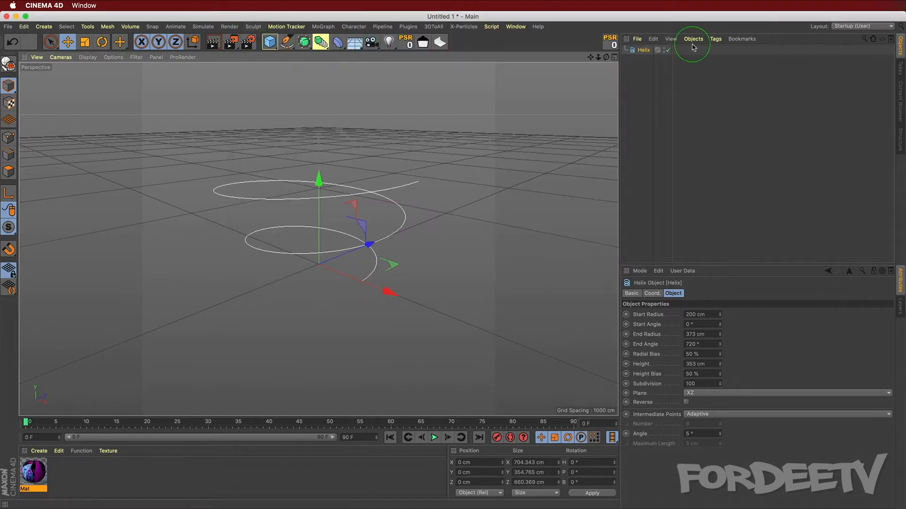
# Step: Add a camera and make the viewport look through it
pyautogui.click(370, 43)
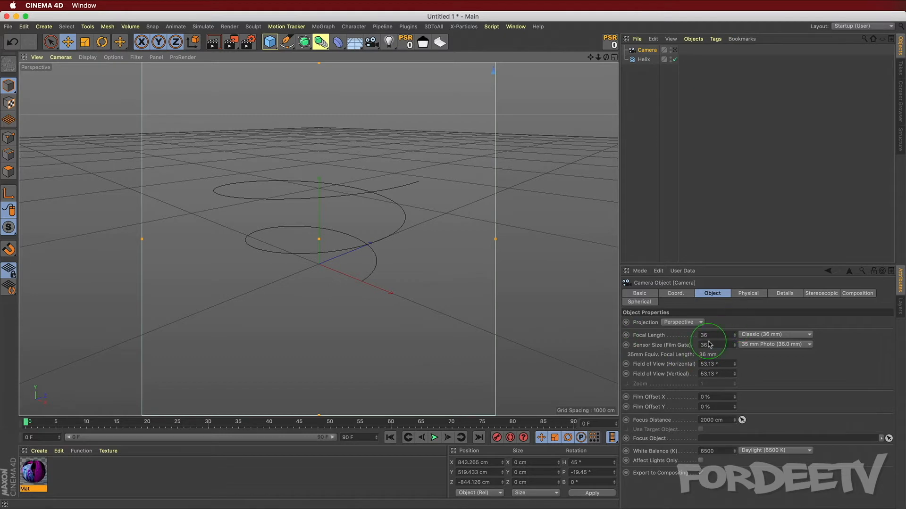
pyautogui.click(673, 50)
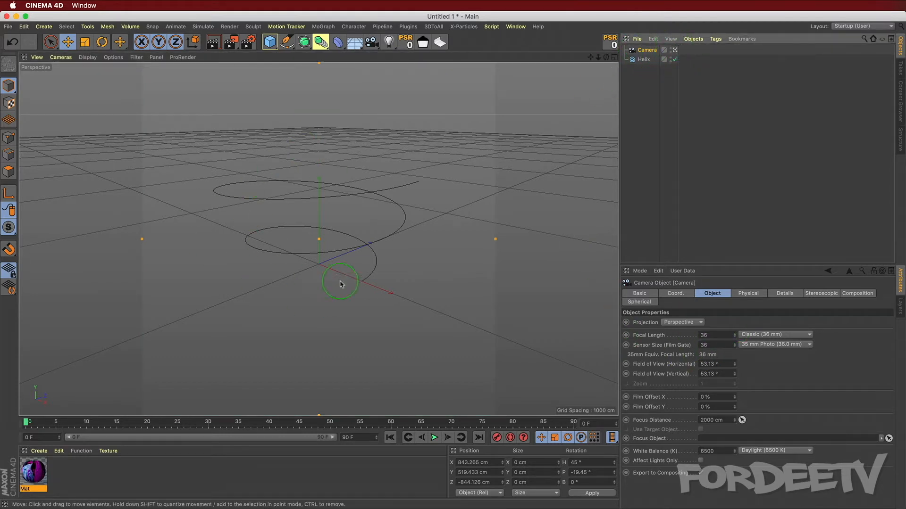
pyautogui.scroll(1, 260, 278)
pyautogui.scroll(-2, 260, 278)
pyautogui.scroll(1, 260, 277)
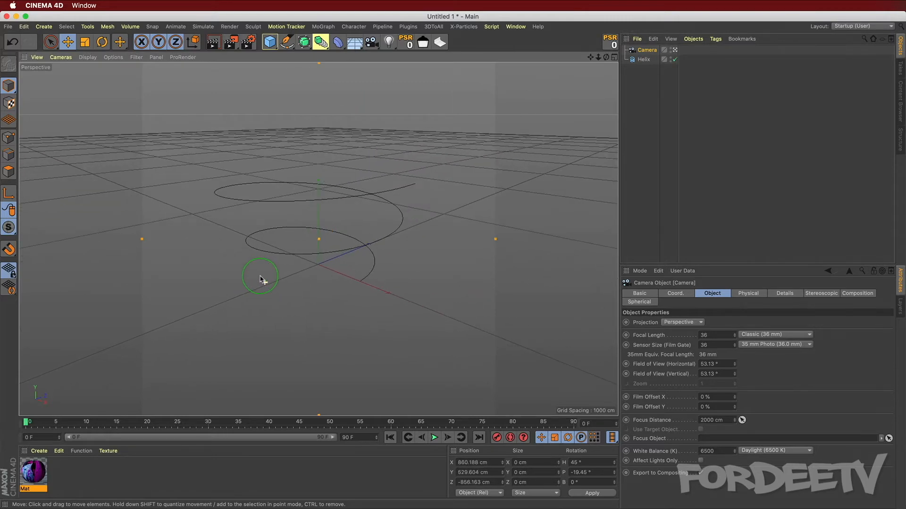
pyautogui.scroll(2, 253, 245)
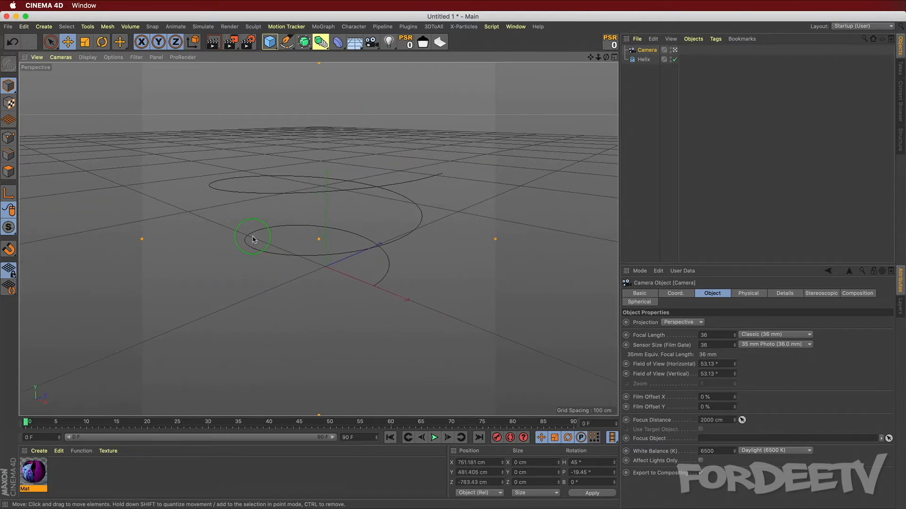
# Step: Add a plane and set its size to 300 cm wide by 1500 cm high
pyautogui.click(637, 64)
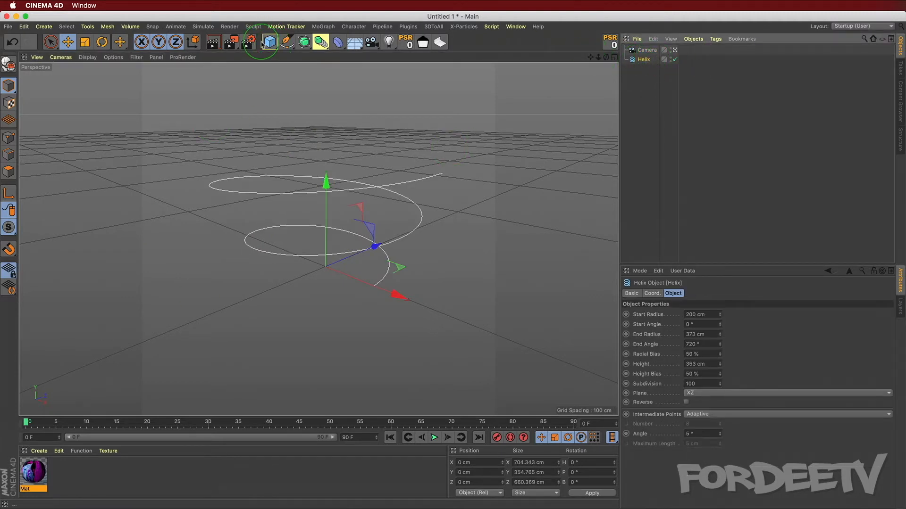
pyautogui.moveTo(262, 46); pyautogui.dragTo(359, 77)
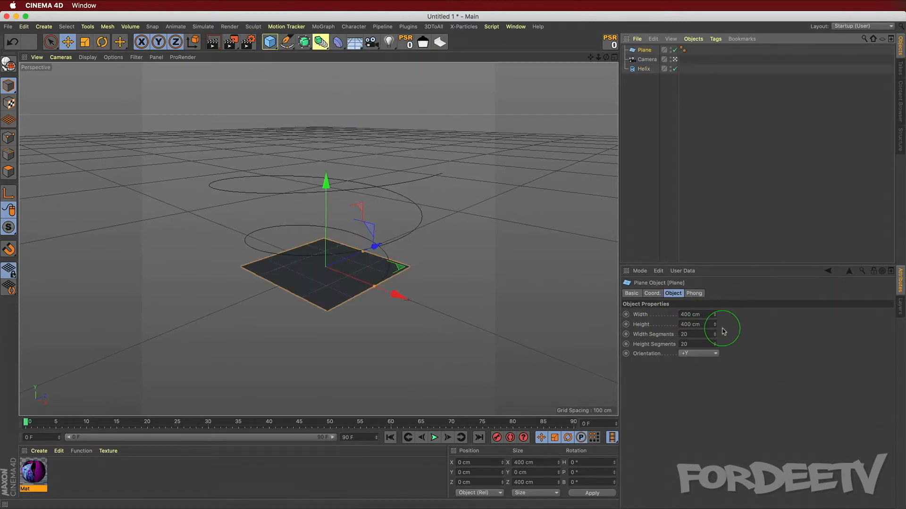
pyautogui.click(699, 325)
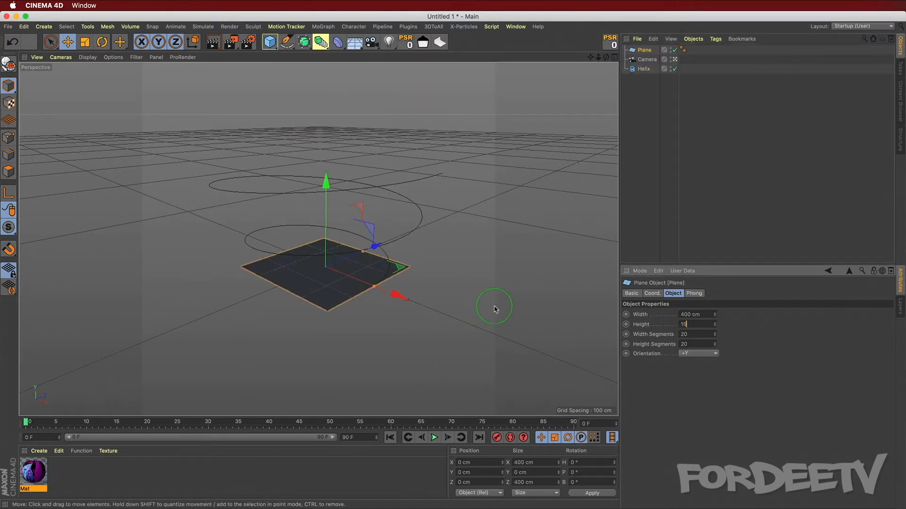
pyautogui.press('Return')
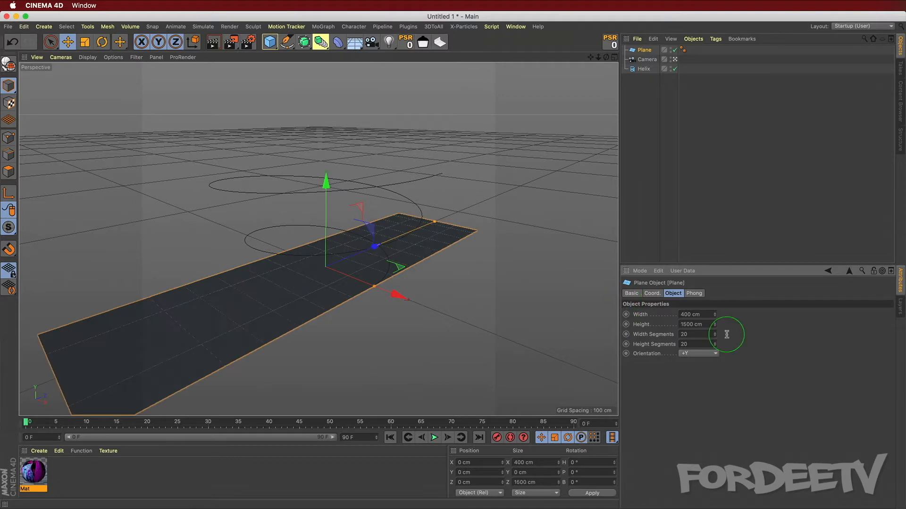
pyautogui.doubleClick(703, 314)
pyautogui.write('300')
pyautogui.press('Return')
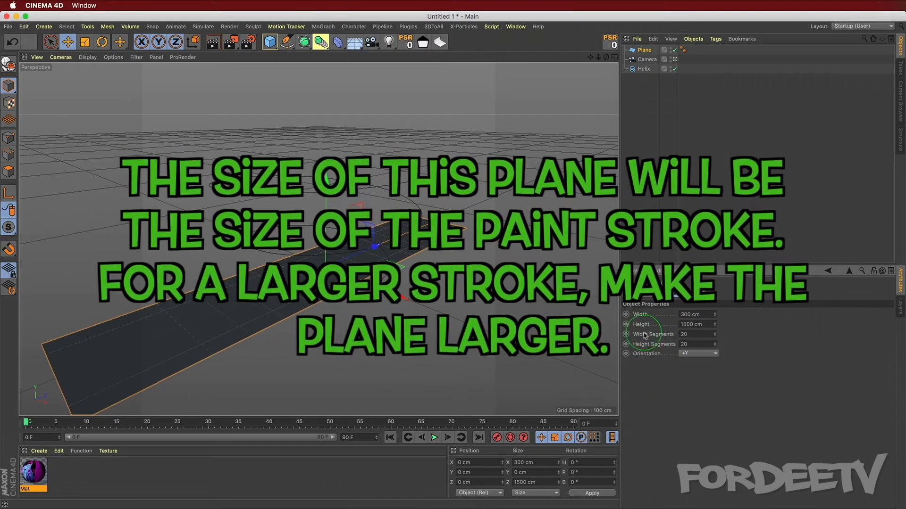
# Step: Set the plane's segments to 25 in width and 1000 in height
pyautogui.write('25')
pyautogui.click(684, 344)
pyautogui.write('1000')
pyautogui.press('Return')
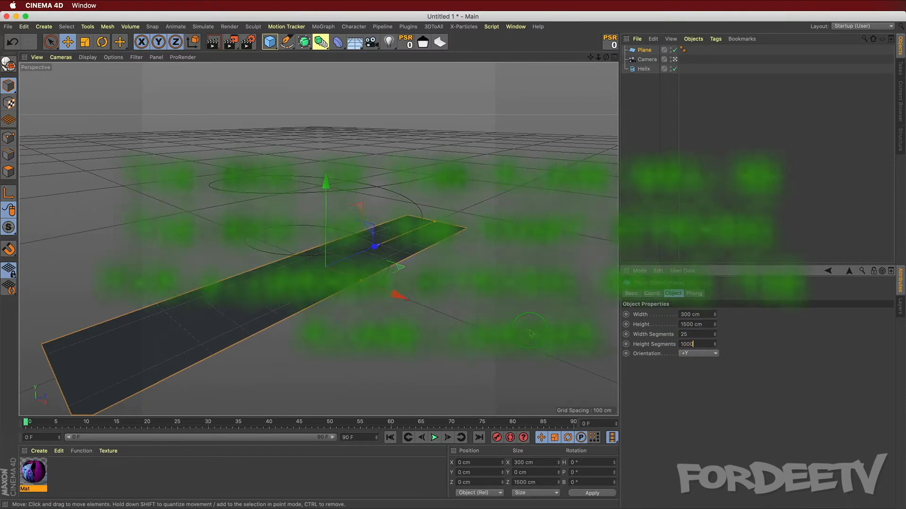
# Step: Add a Displacer deformer and nest it under the plane
pyautogui.click(337, 43)
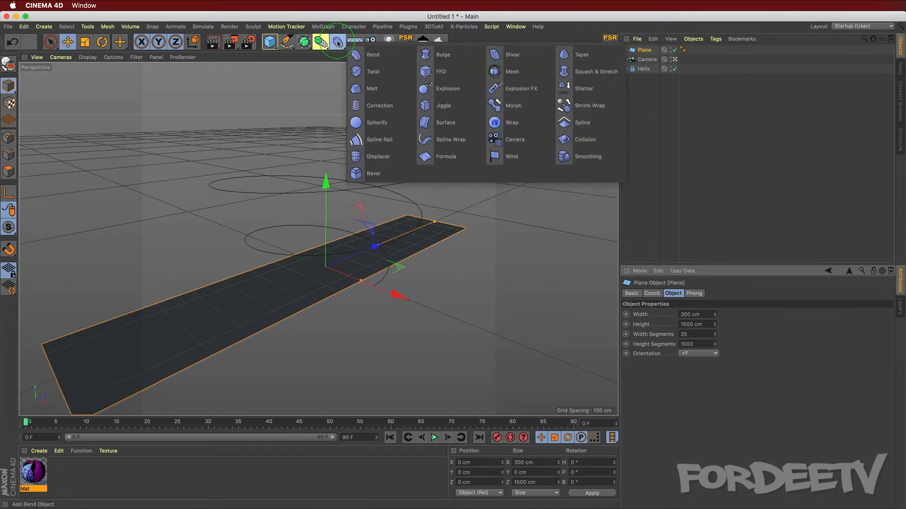
pyautogui.click(368, 157)
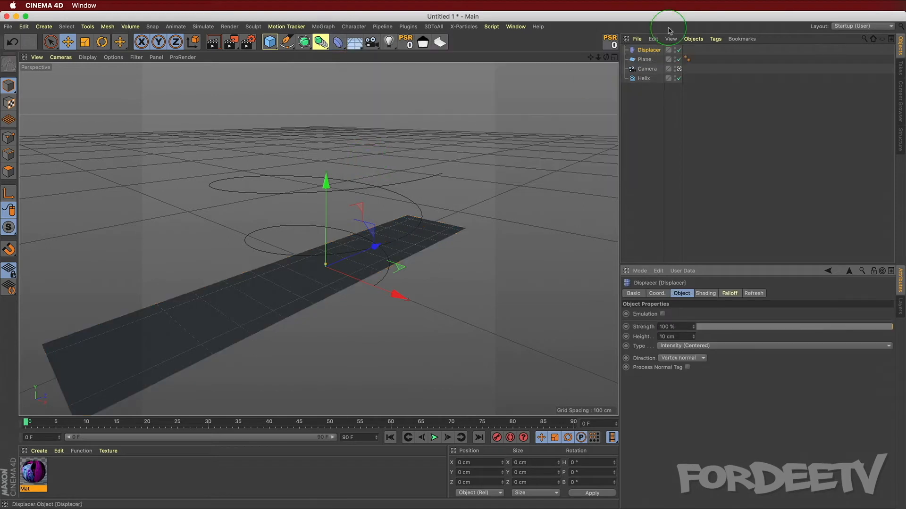
pyautogui.click(643, 52)
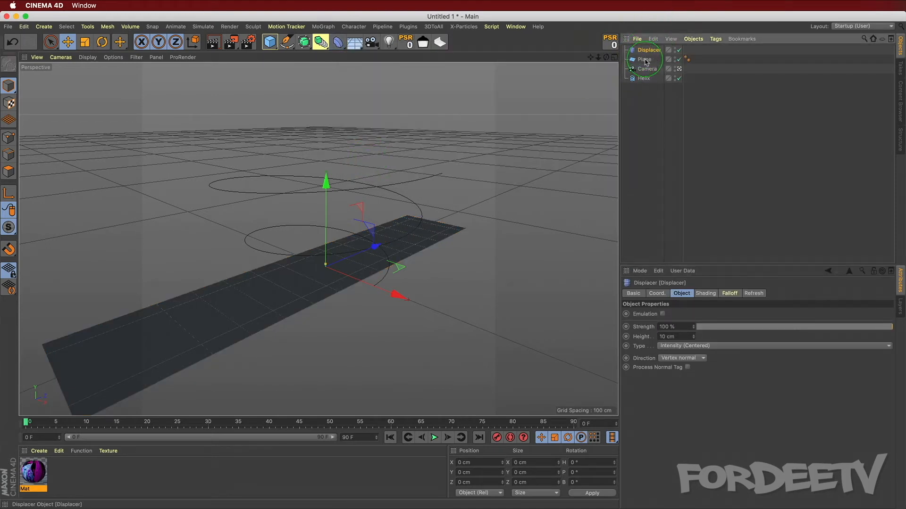
pyautogui.moveTo(646, 61); pyautogui.dragTo(646, 61)
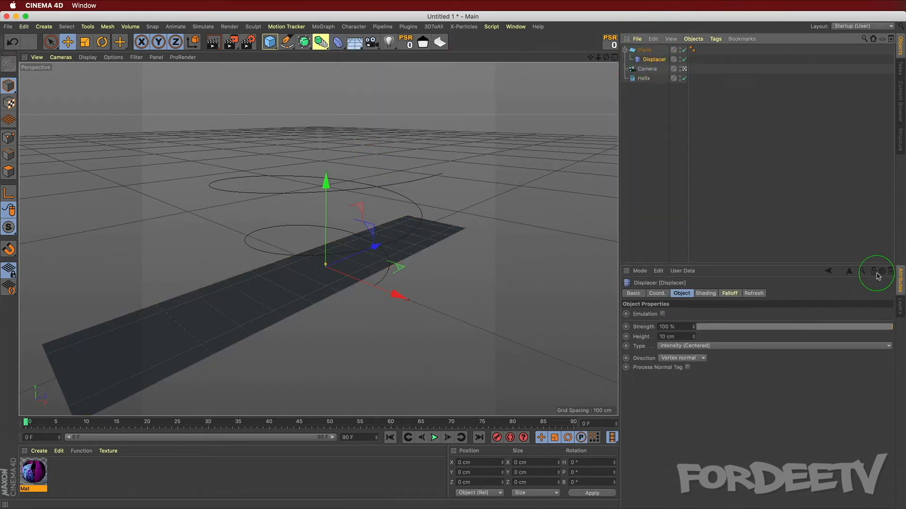
# Step: Load a Noise shader into the Displacer's shading channel
pyautogui.click(703, 293)
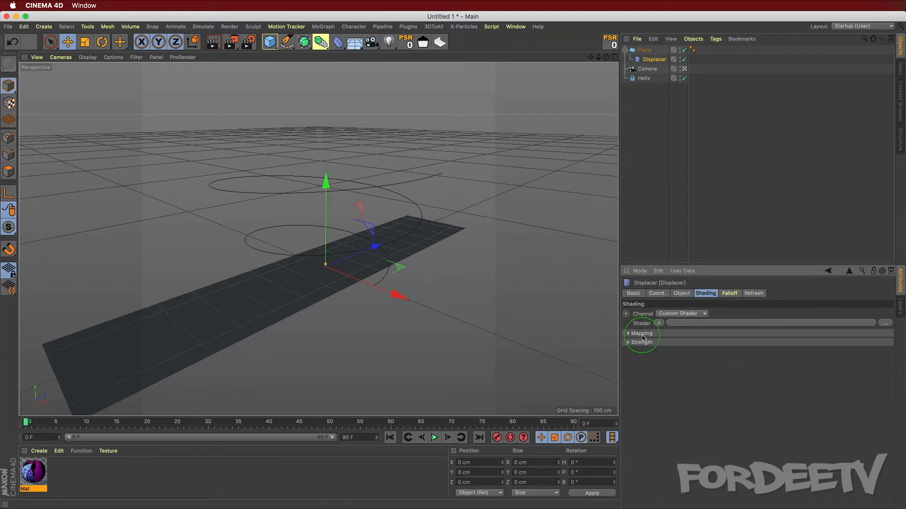
pyautogui.click(658, 324)
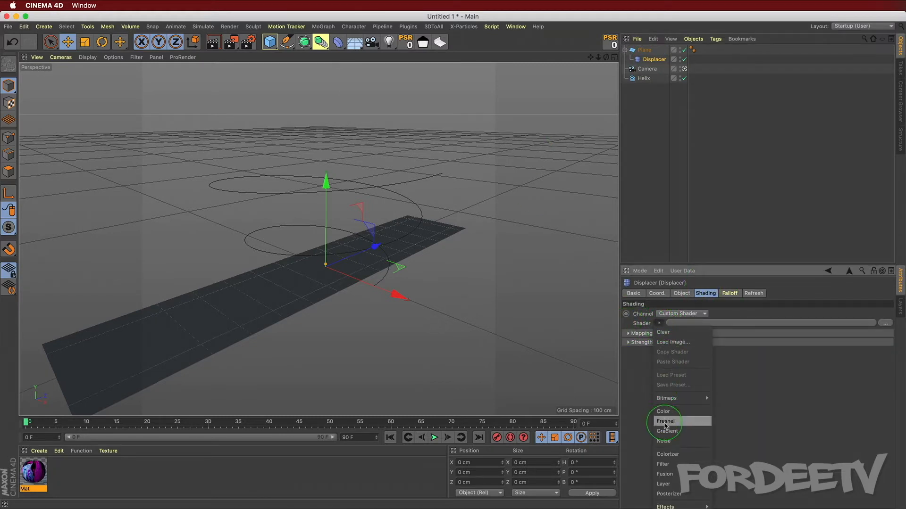
pyautogui.click(664, 441)
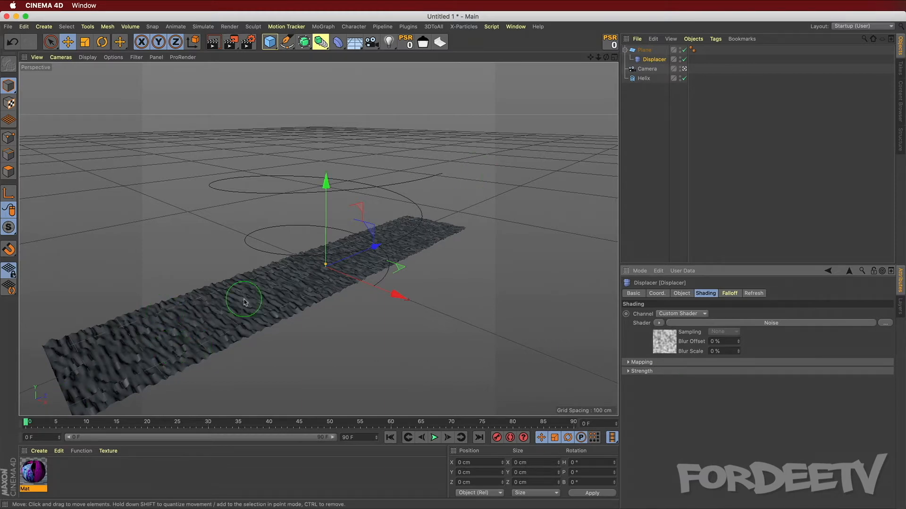
# Step: Open the Noise shader and set its global scale to 500%
pyautogui.click(662, 346)
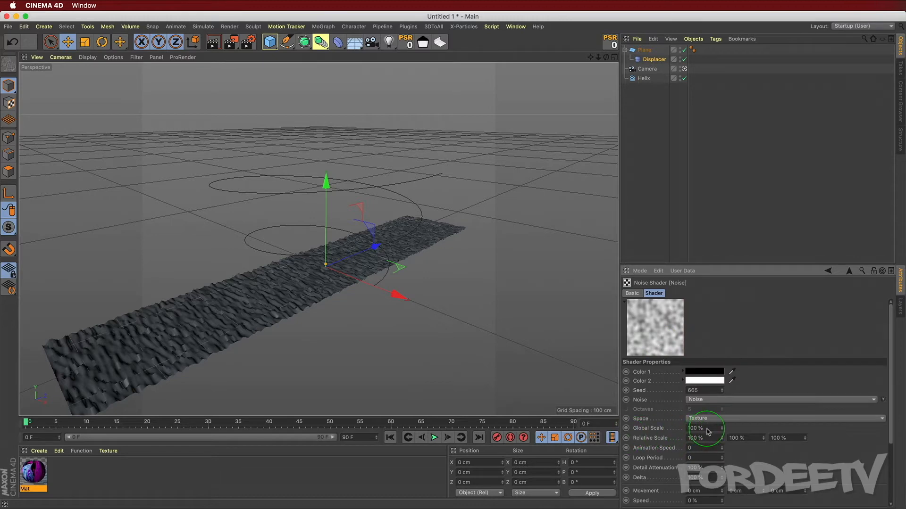
pyautogui.moveTo(706, 429); pyautogui.dragTo(417, 397)
pyautogui.write('500')
pyautogui.press('Return')
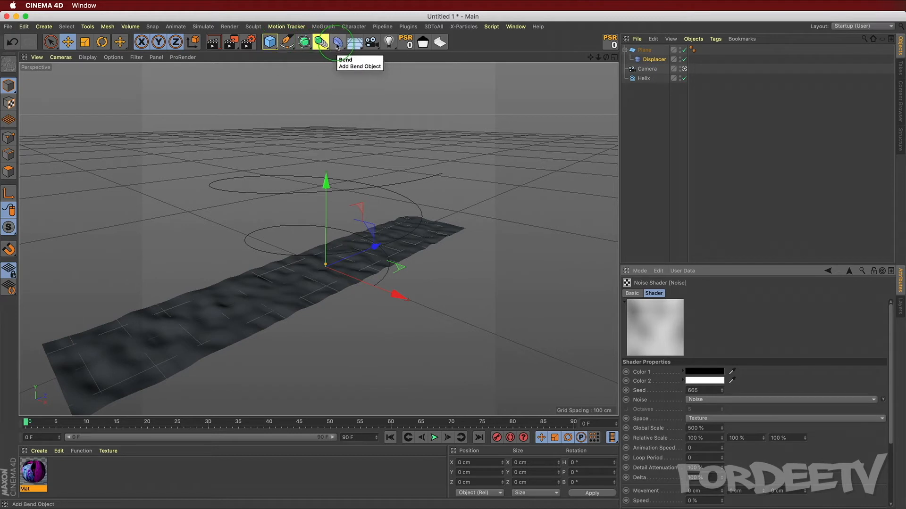
# Step: Add a Spline Wrap deformer and assign the Helix as its spline
pyautogui.click(338, 44)
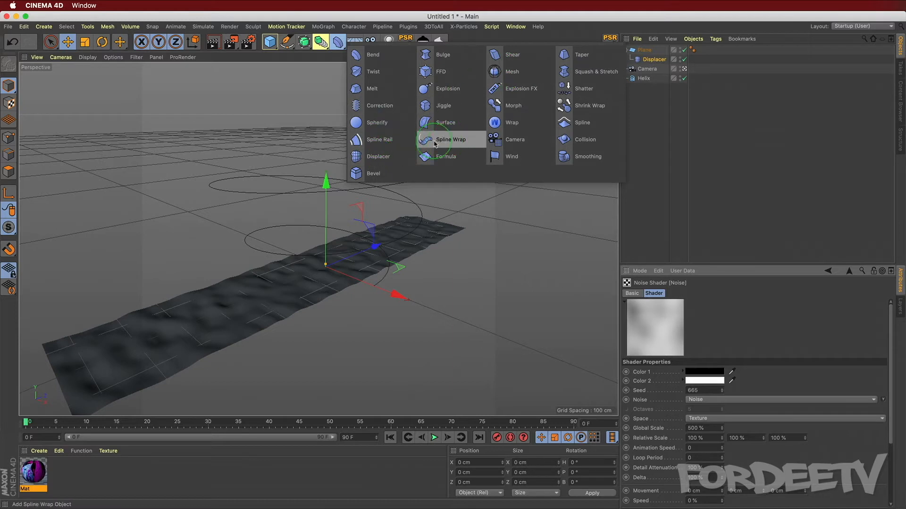
pyautogui.click(462, 140)
pyautogui.click(648, 50)
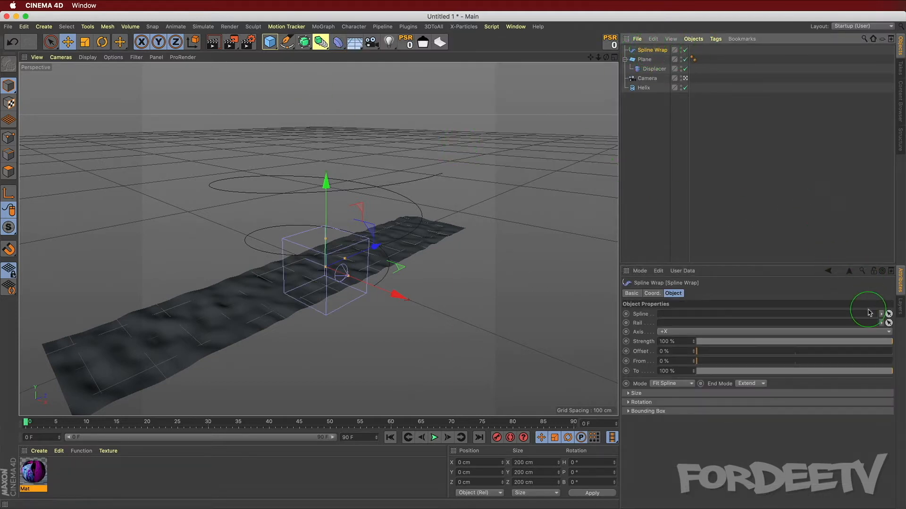
pyautogui.click(889, 315)
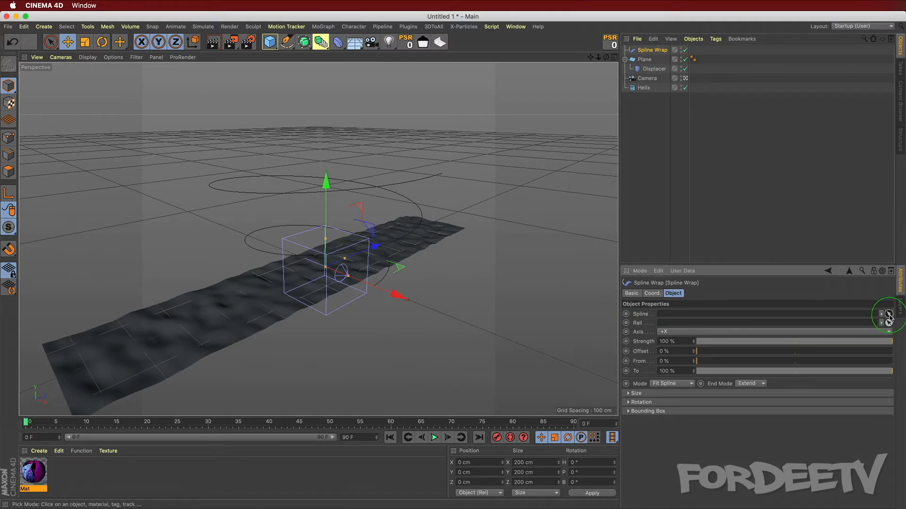
pyautogui.click(643, 89)
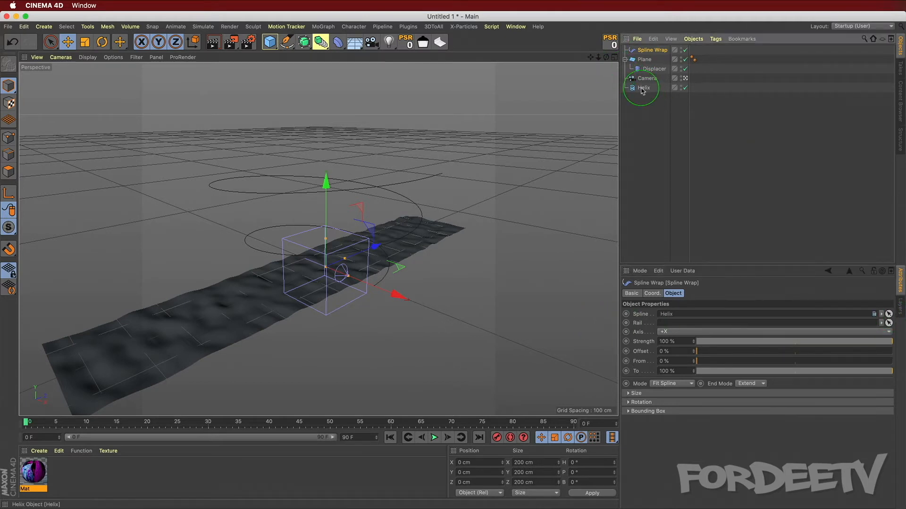
# Step: Nest the Spline Wrap under the plane and set its axis to +Z
pyautogui.click(707, 242)
pyautogui.moveTo(647, 60); pyautogui.dragTo(648, 61)
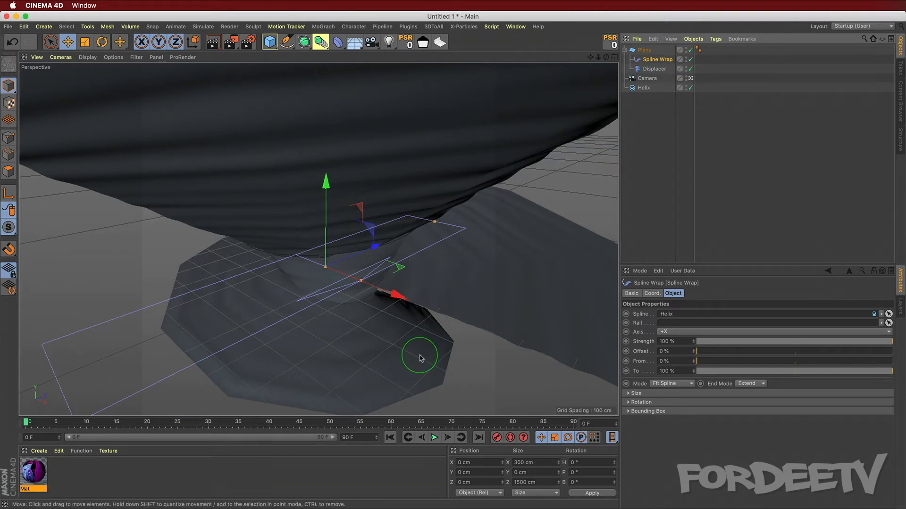
pyautogui.click(679, 332)
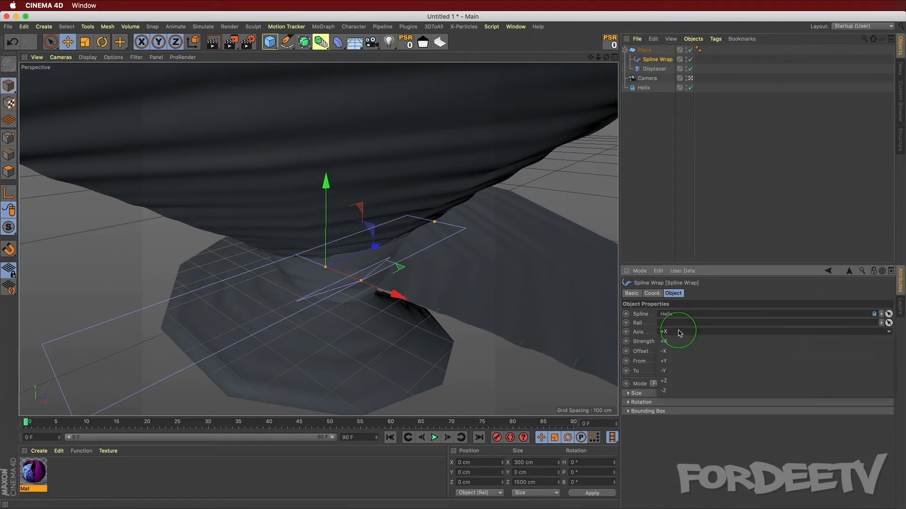
pyautogui.click(664, 381)
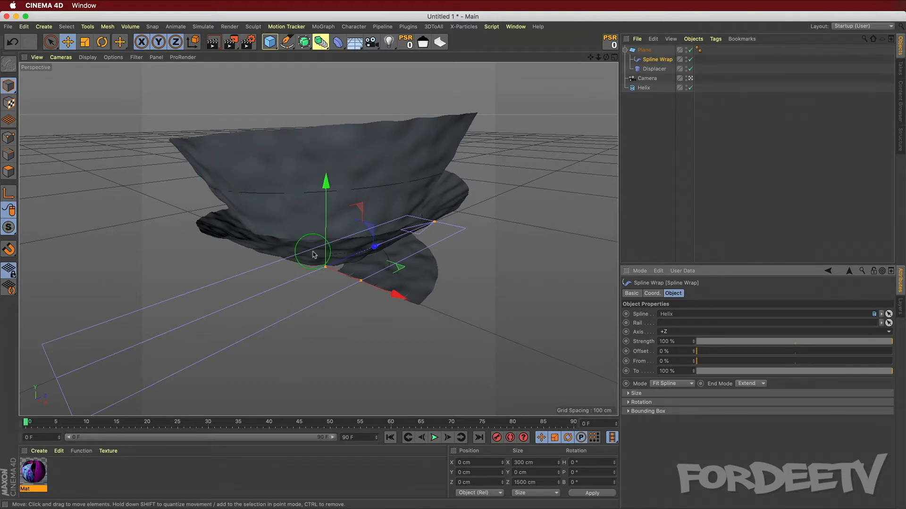
# Step: Set the helix's end radius to 700 cm and start radius to 400 cm
pyautogui.click(641, 89)
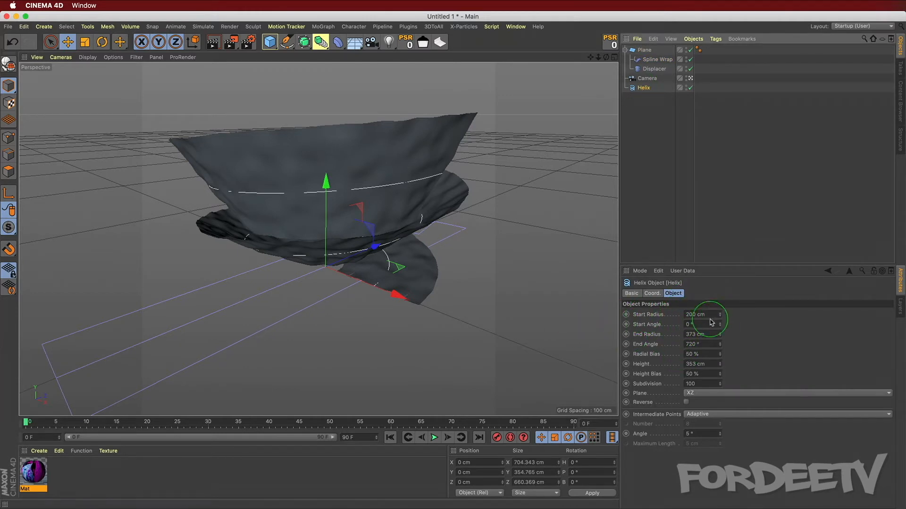
pyautogui.click(701, 333)
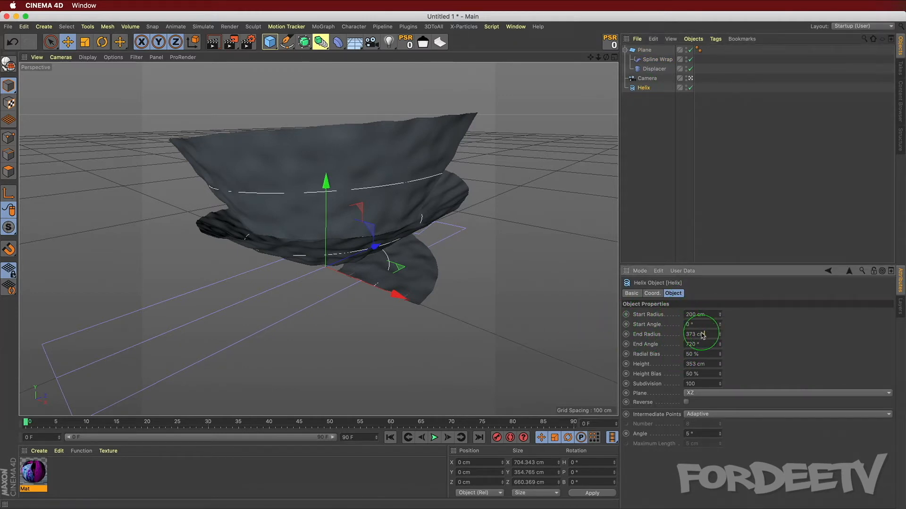
pyautogui.doubleClick(701, 334)
pyautogui.write('700')
pyautogui.doubleClick(700, 315)
pyautogui.write('400')
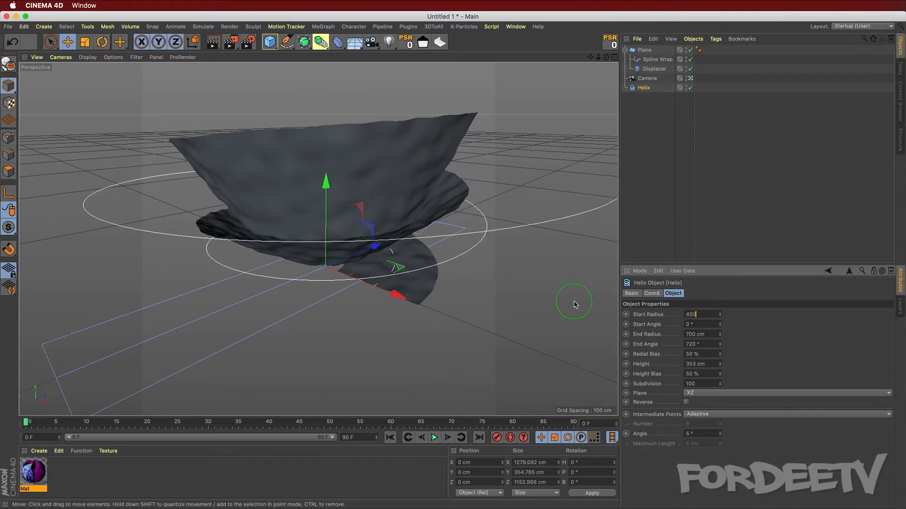
pyautogui.press('Return')
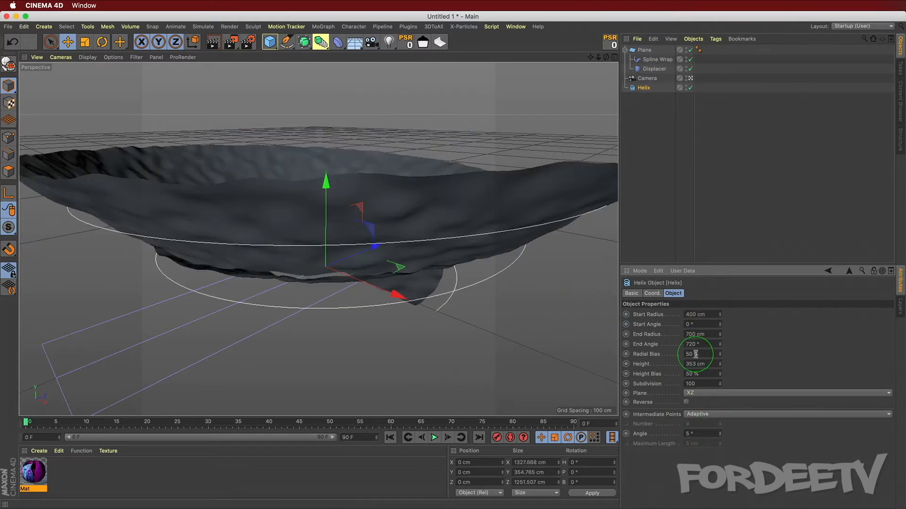
# Step: Increase the helix height to about 898 cm
pyautogui.moveTo(719, 364); pyautogui.dragTo(719, 362)
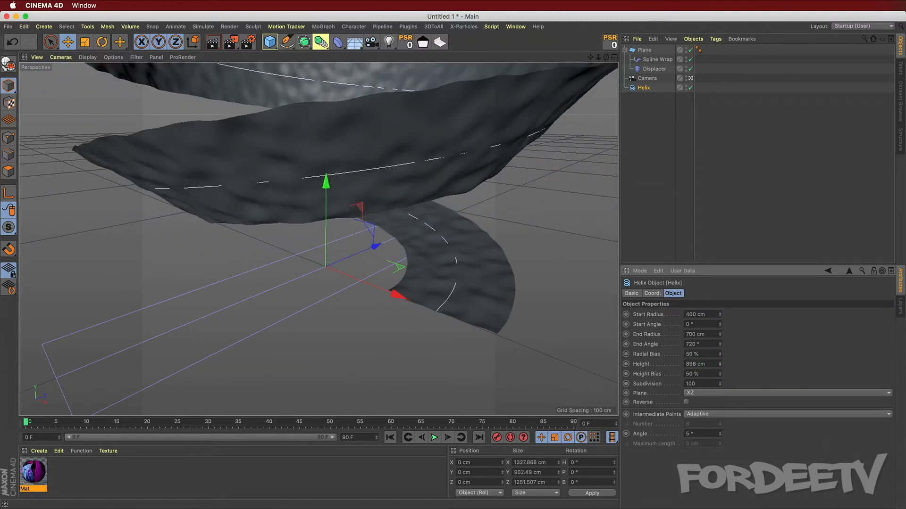
pyautogui.scroll(-3, 349, 247)
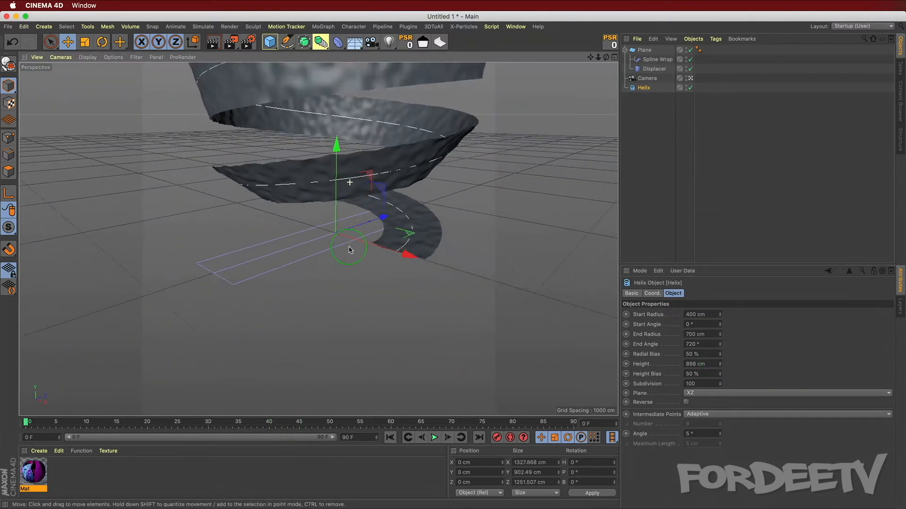
pyautogui.moveTo(339, 162); pyautogui.dragTo(313, 261)
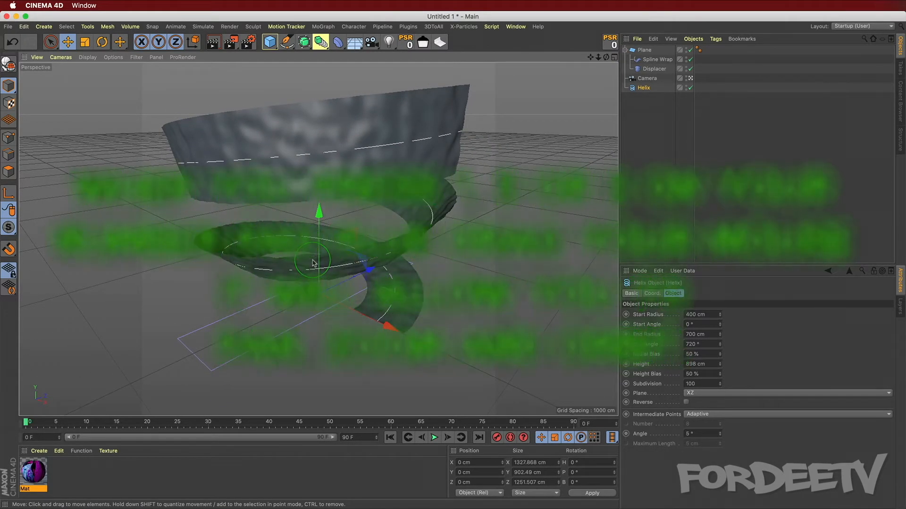
# Step: Shape the Spline Wrap's size curve so the stroke tapers at both ends and swells in the middle
pyautogui.click(657, 60)
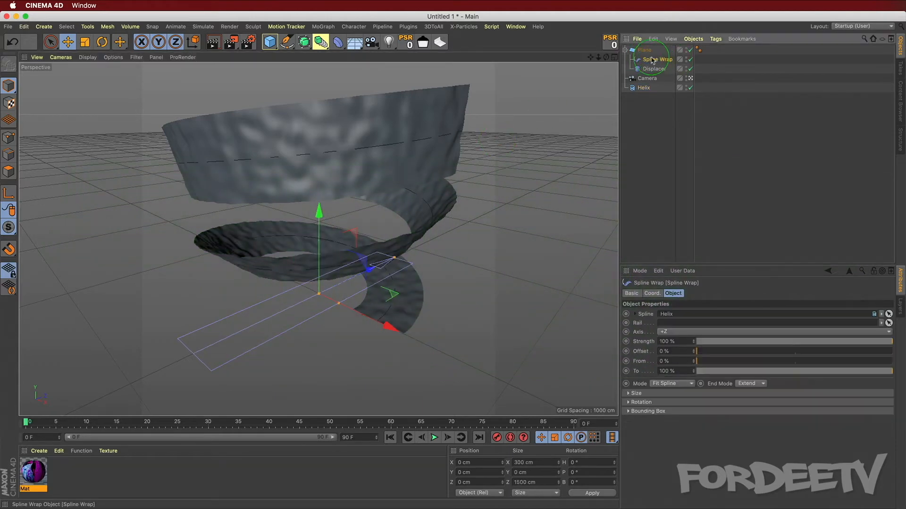
pyautogui.click(628, 394)
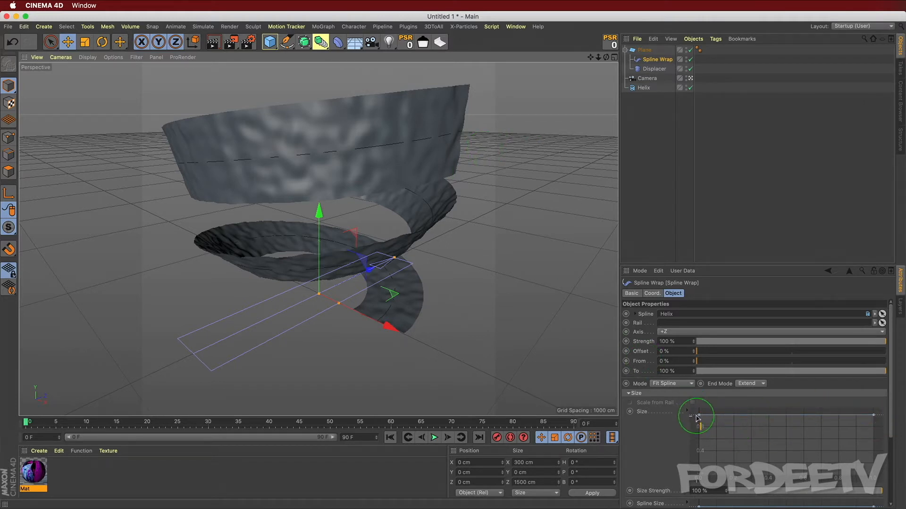
pyautogui.keyDown('ctrl'); pyautogui.click(785, 415); pyautogui.keyUp('ctrl')
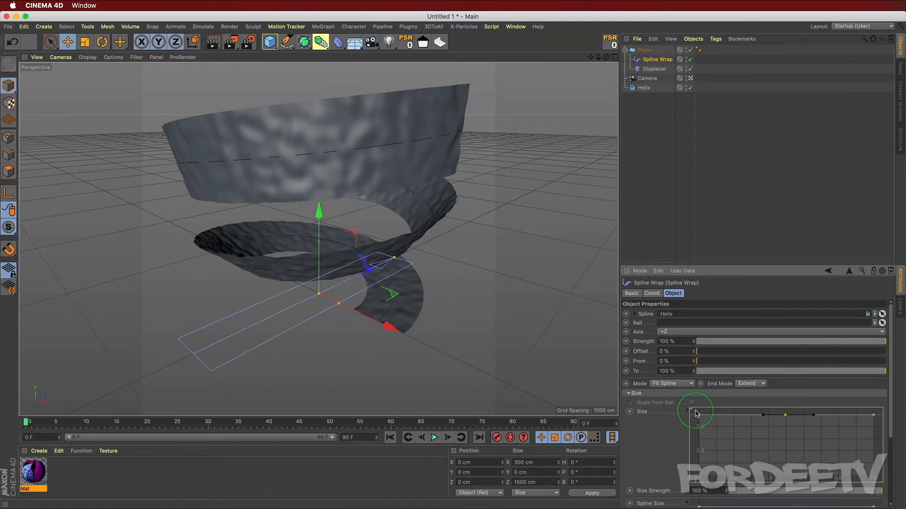
pyautogui.moveTo(697, 417); pyautogui.dragTo(698, 466)
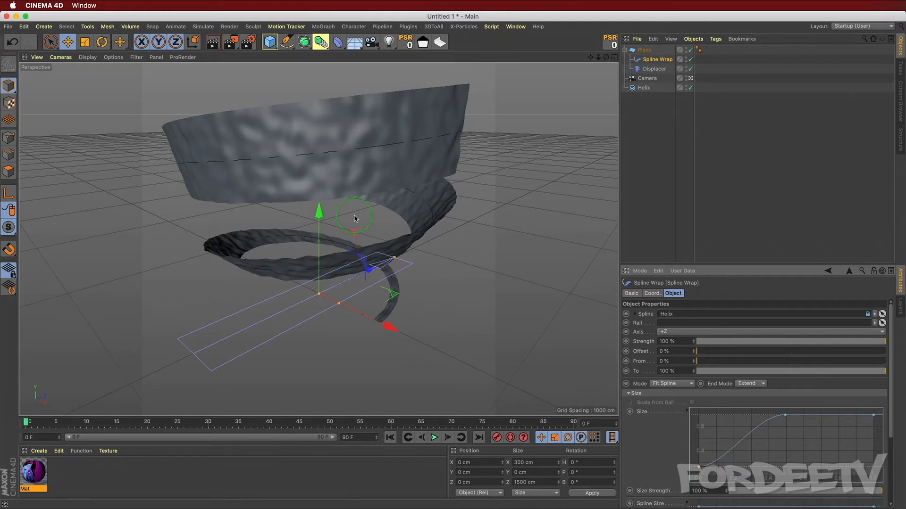
pyautogui.moveTo(699, 471); pyautogui.dragTo(698, 481)
pyautogui.moveTo(873, 417); pyautogui.dragTo(896, 460)
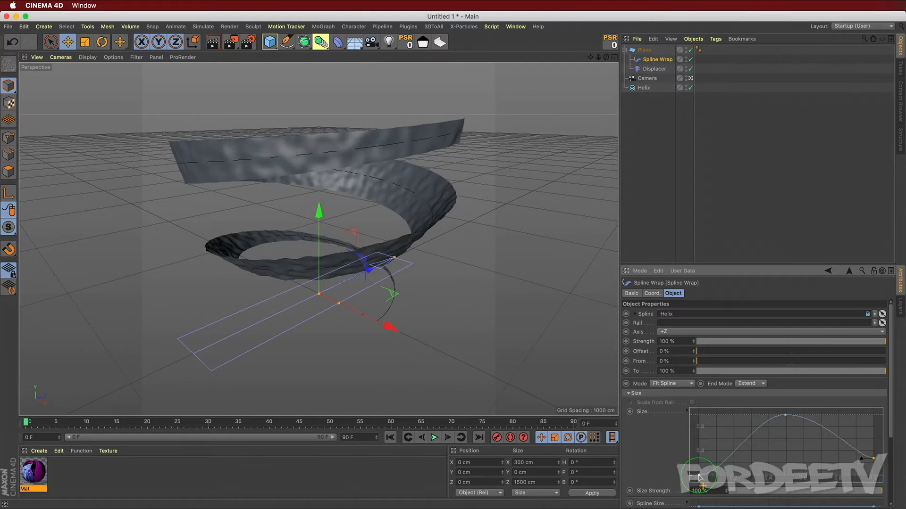
pyautogui.moveTo(699, 477); pyautogui.dragTo(699, 462)
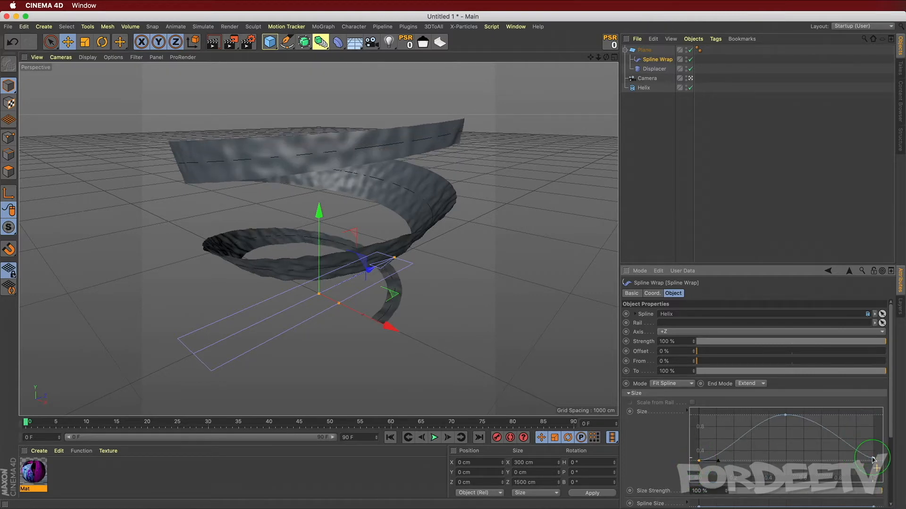
# Step: Pull both end points of the Spline Wrap's size curve down to zero and collapse the Size section
pyautogui.moveTo(873, 460); pyautogui.dragTo(873, 475)
pyautogui.click(703, 468)
pyautogui.moveTo(699, 462); pyautogui.dragTo(699, 477)
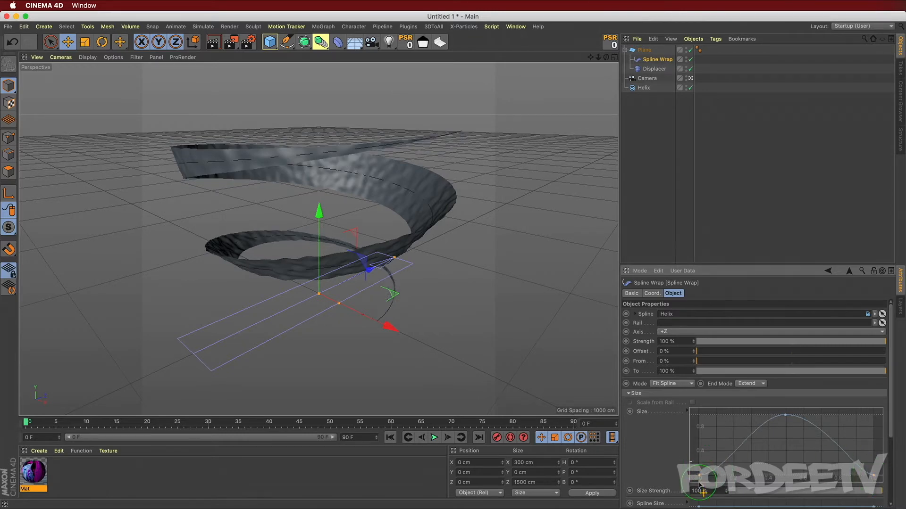
pyautogui.click(628, 394)
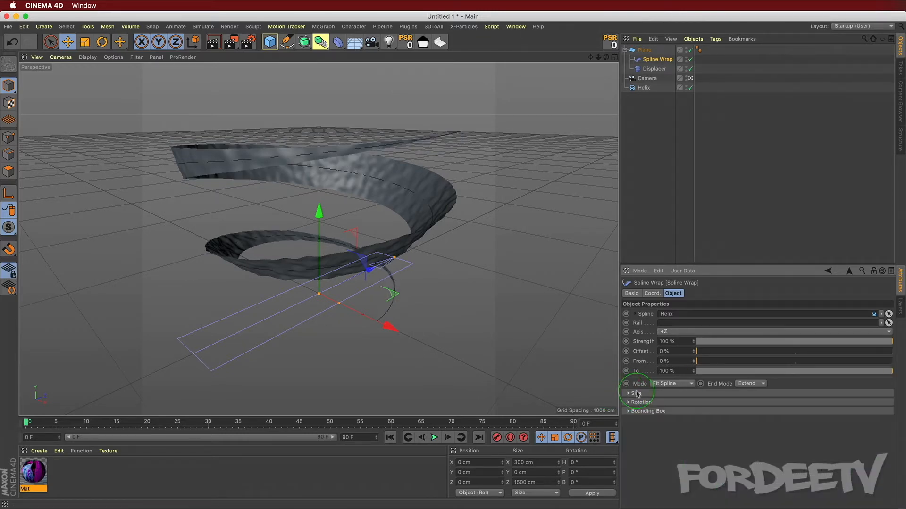
# Step: Open the Spline Wrap's Rotation settings and examine its rotation curve
pyautogui.click(628, 402)
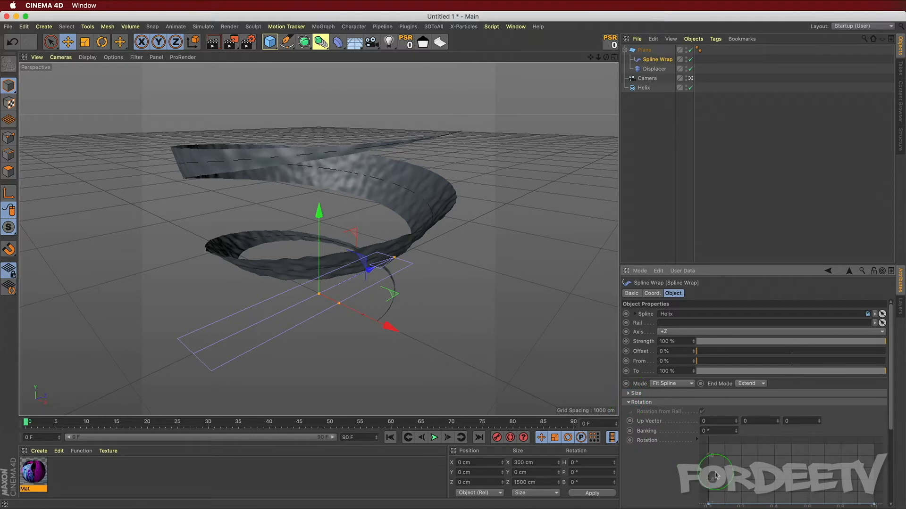
pyautogui.moveTo(708, 505)
pyautogui.mouseDown()
pyautogui.moveTo(704, 462)
pyautogui.moveTo(717, 508)
pyautogui.mouseUp()
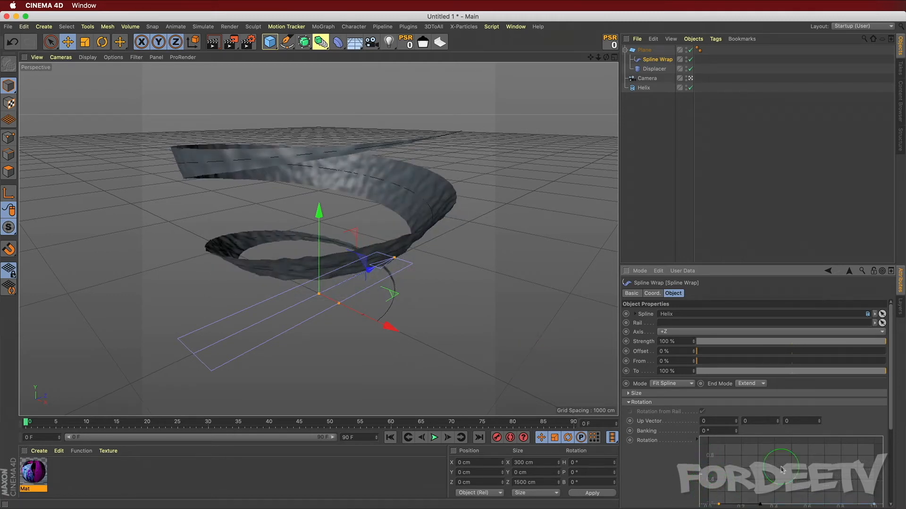
pyautogui.click(629, 402)
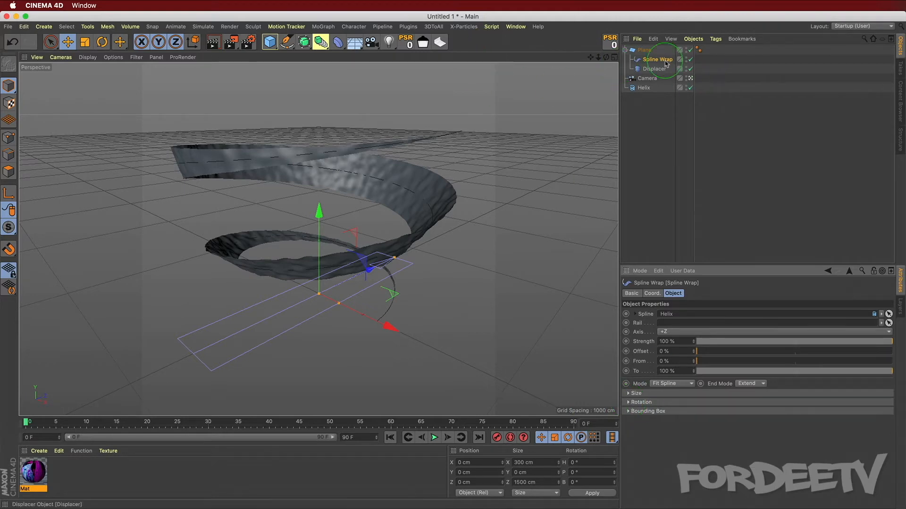
# Step: Apply the Mat material to the plane and reopen the Spline Wrap's Rotation settings
pyautogui.moveTo(34, 470); pyautogui.dragTo(645, 52)
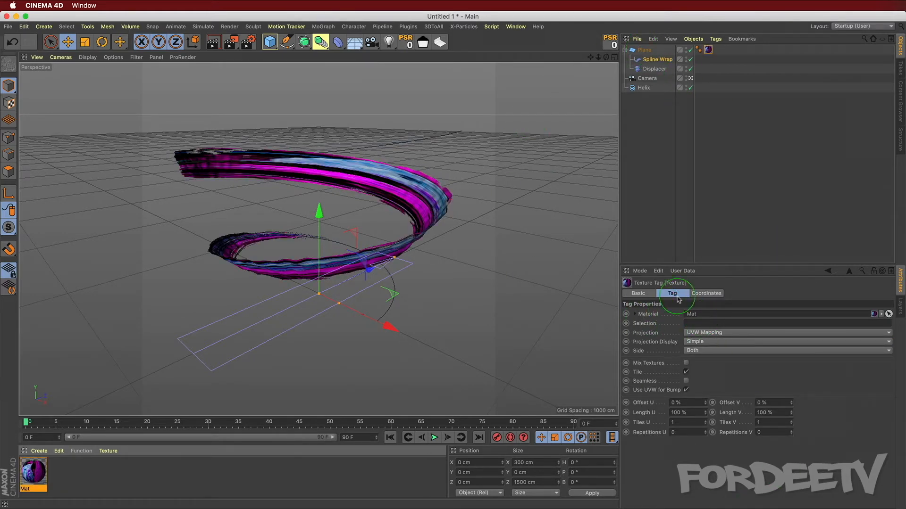
pyautogui.click(655, 60)
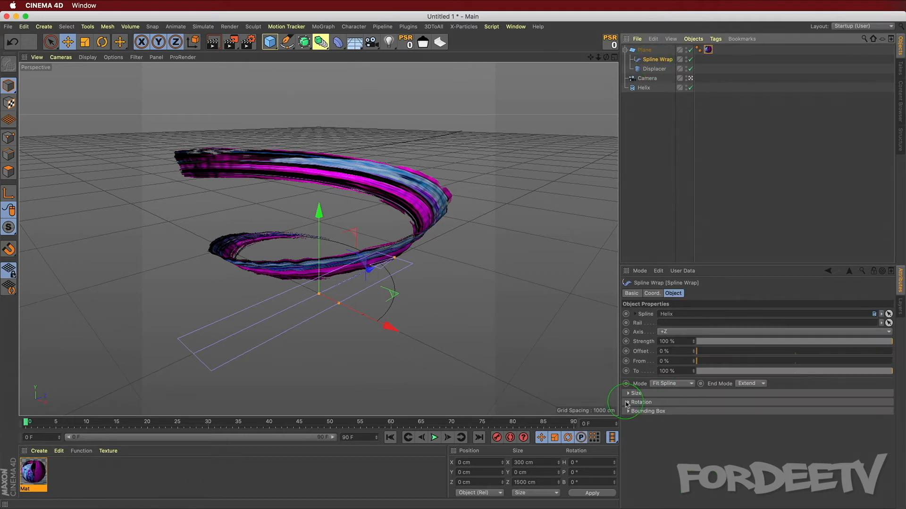
pyautogui.click(628, 402)
pyautogui.moveTo(717, 505)
pyautogui.mouseDown()
pyautogui.moveTo(694, 462)
pyautogui.moveTo(715, 505)
pyautogui.mouseUp()
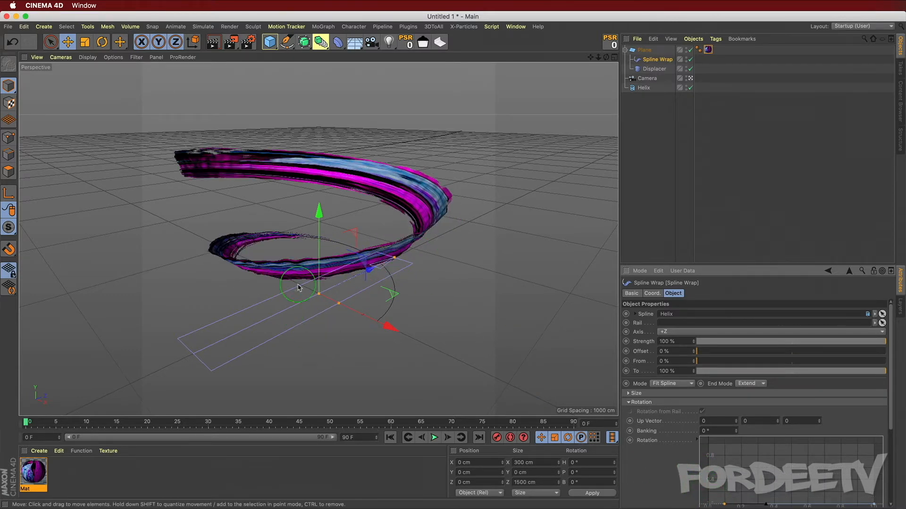
# Step: Set the plane's width to 500 cm
pyautogui.keyDown('alt'); pyautogui.moveTo(246, 338); pyautogui.dragTo(255, 312); pyautogui.keyUp('alt')
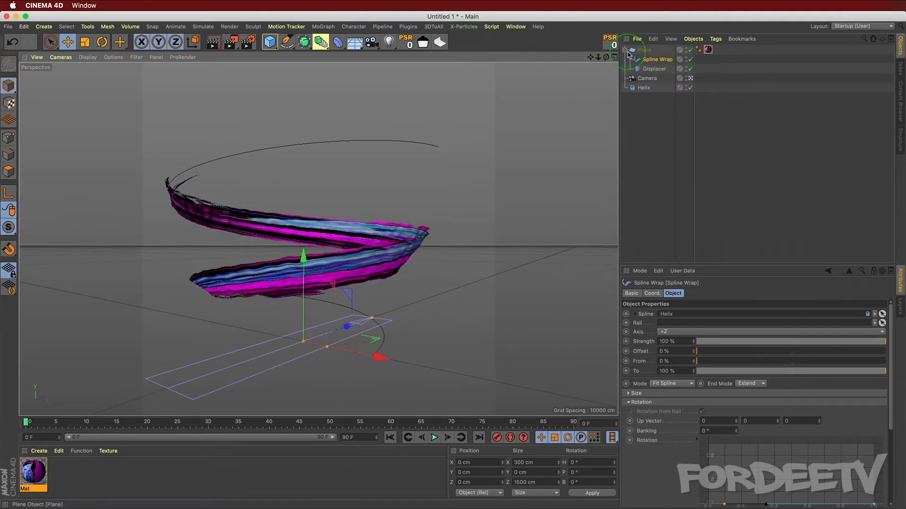
pyautogui.click(644, 50)
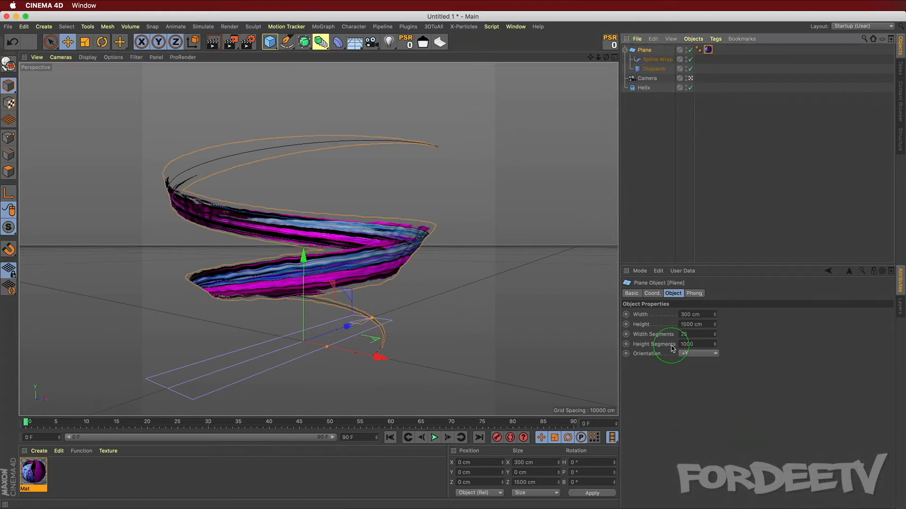
pyautogui.doubleClick(698, 314)
pyautogui.write('500')
pyautogui.press('Return')
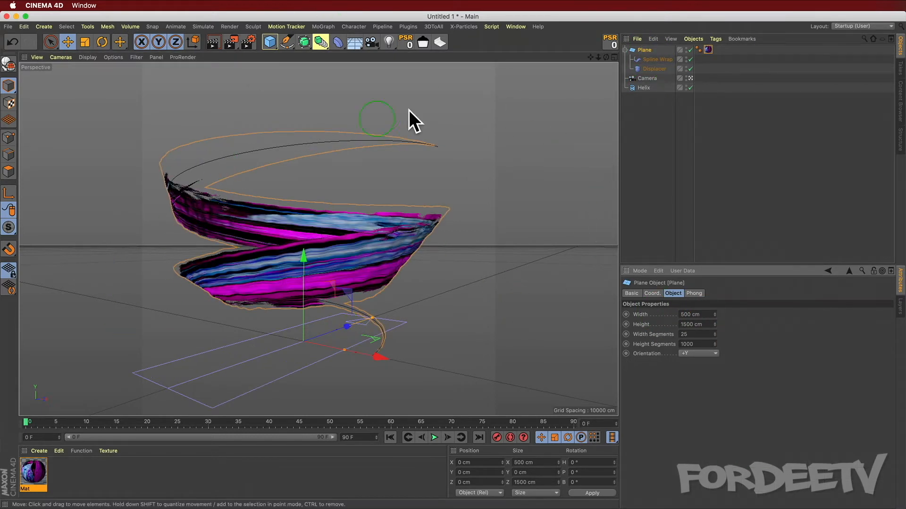
# Step: Raise both ends of the Spline Wrap's size curve slightly and set its offset to 15%
pyautogui.click(653, 60)
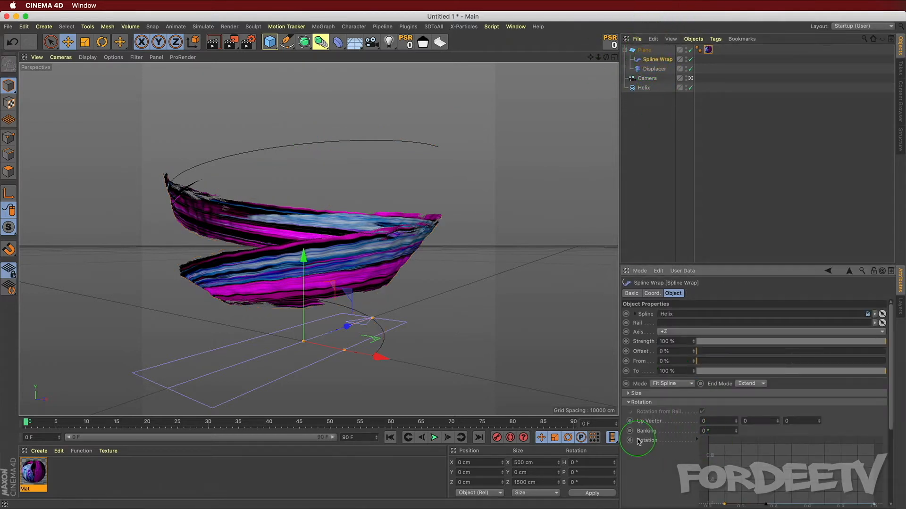
pyautogui.click(628, 383)
pyautogui.click(628, 394)
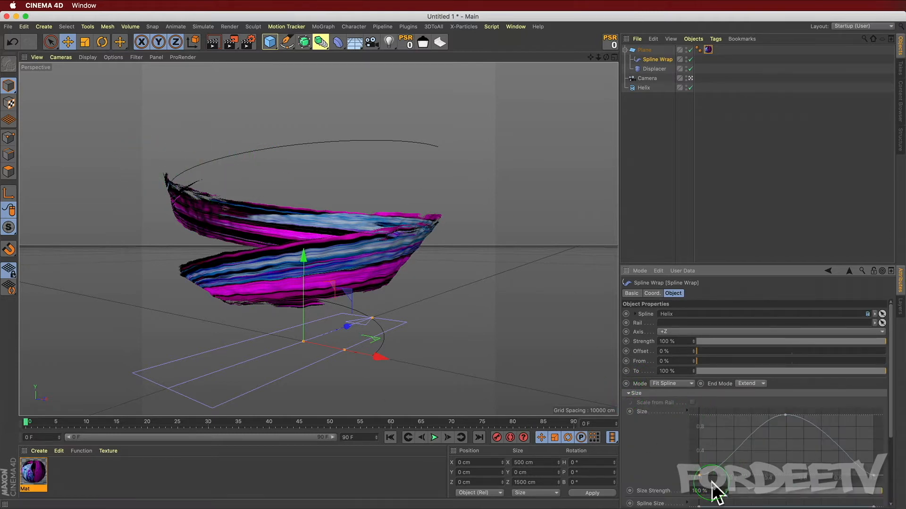
pyautogui.moveTo(699, 476)
pyautogui.mouseDown()
pyautogui.moveTo(696, 465)
pyautogui.moveTo(690, 490)
pyautogui.mouseUp()
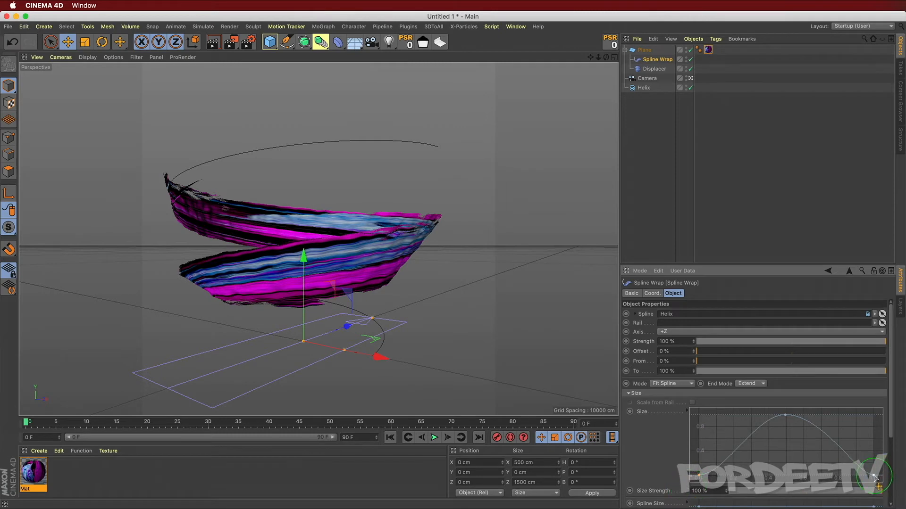
pyautogui.moveTo(874, 475); pyautogui.dragTo(868, 458)
pyautogui.moveTo(698, 478); pyautogui.dragTo(699, 457)
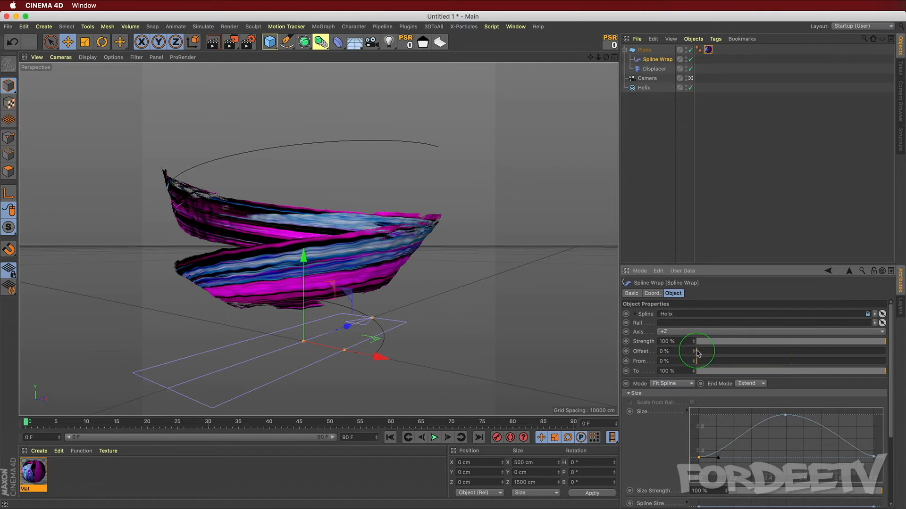
pyautogui.moveTo(697, 353); pyautogui.dragTo(726, 357)
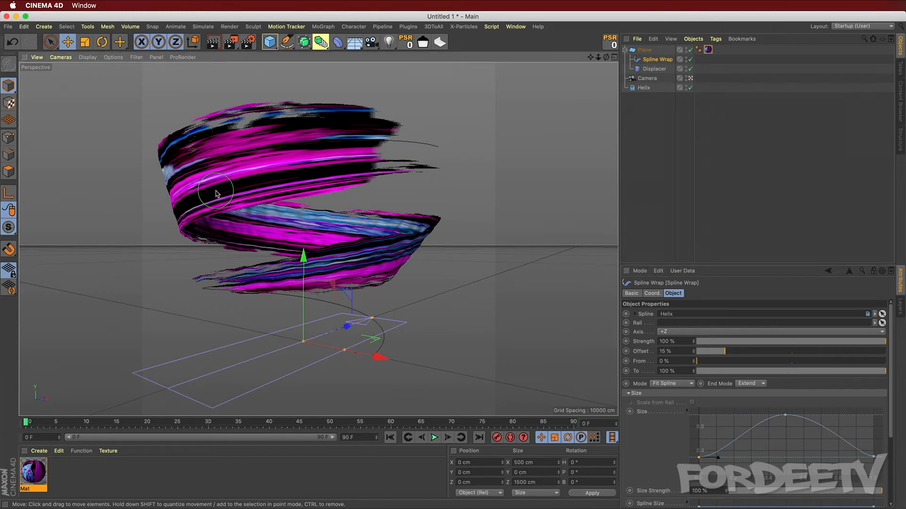
# Step: Add a Subdivision Surface and nest the plane under it
pyautogui.keyDown('alt'); pyautogui.moveTo(219, 187); pyautogui.dragTo(252, 221); pyautogui.keyUp('alt')
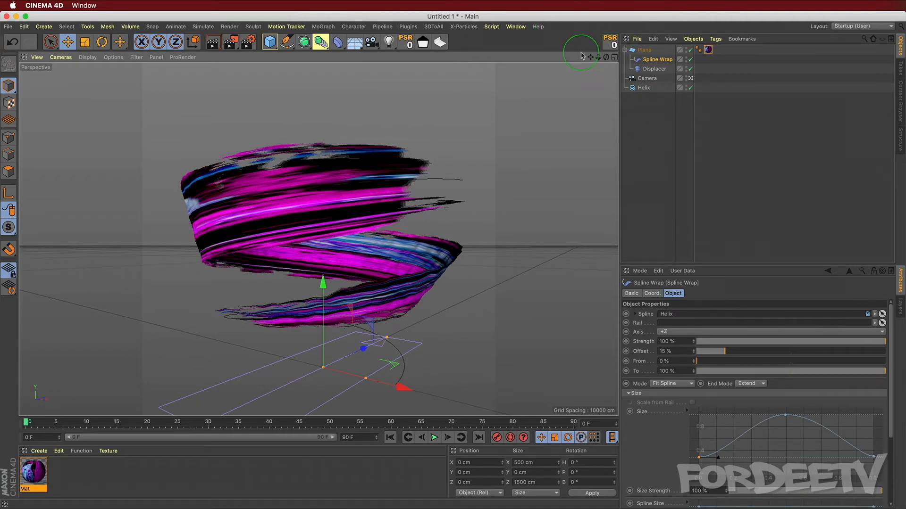
pyautogui.click(643, 51)
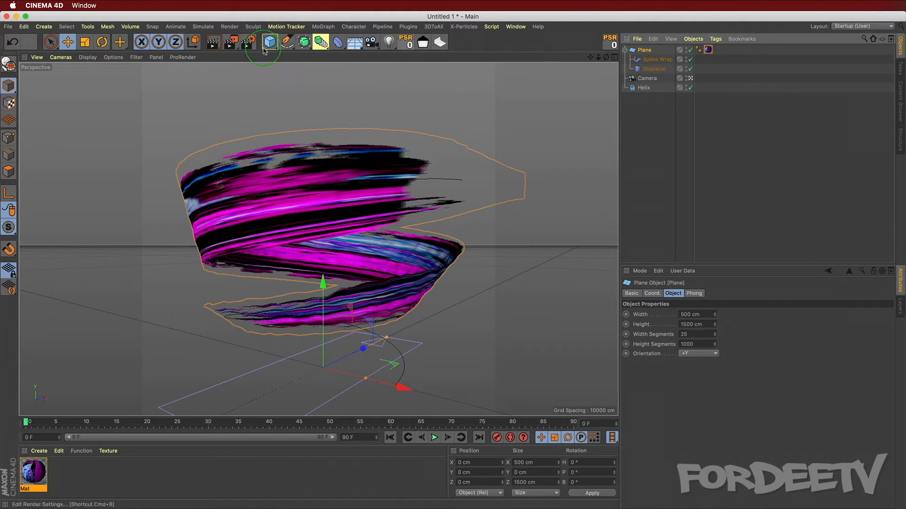
pyautogui.moveTo(304, 42); pyautogui.dragTo(352, 48)
pyautogui.moveTo(646, 60); pyautogui.dragTo(652, 51)
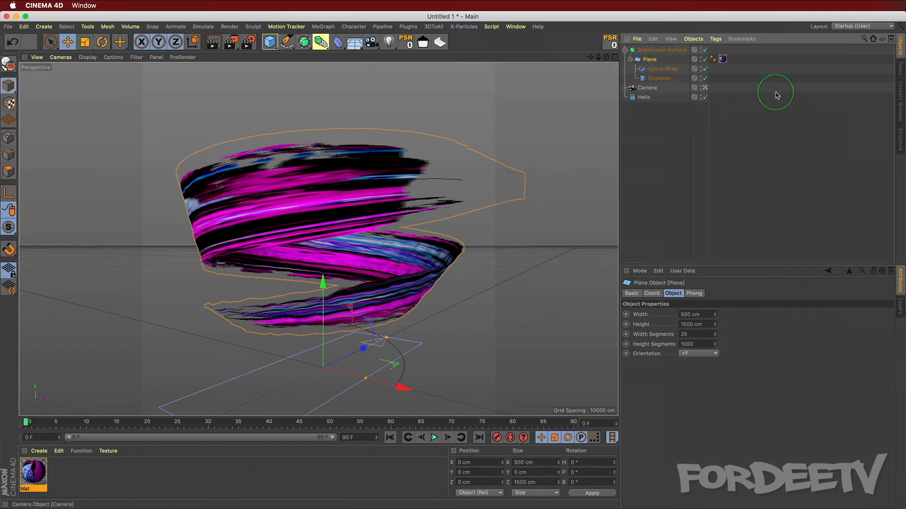
# Step: Move the camera to the top of the hierarchy and group the Subdivision Surface and helix into a null
pyautogui.moveTo(651, 90); pyautogui.dragTo(657, 47)
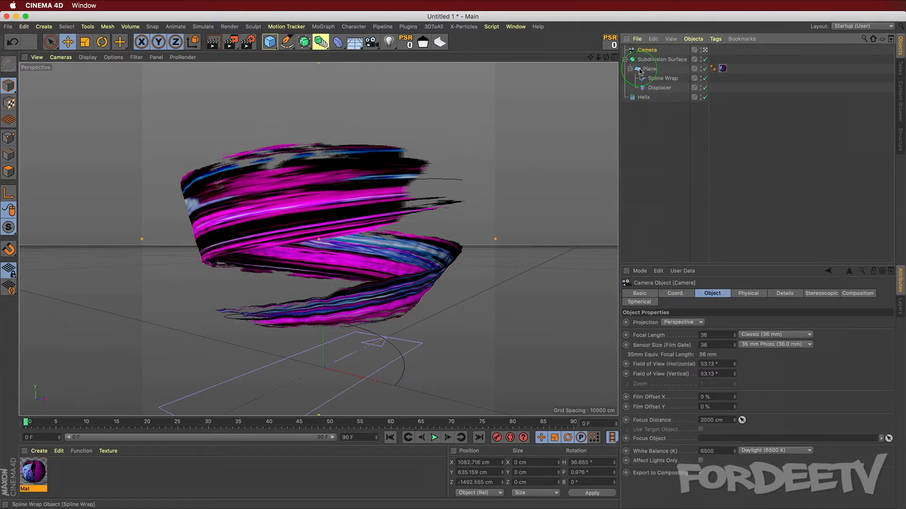
pyautogui.click(625, 59)
pyautogui.click(660, 59)
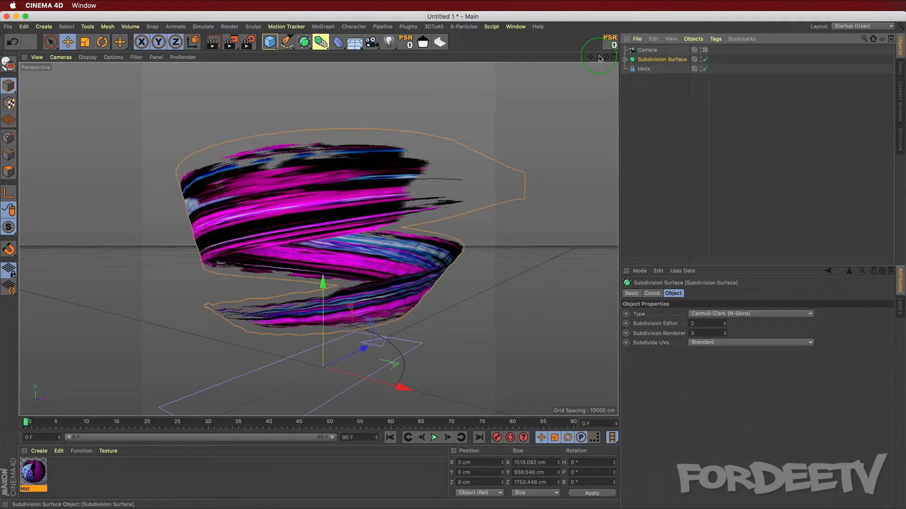
pyautogui.keyDown('ctrl'); pyautogui.click(644, 70); pyautogui.keyUp('ctrl')
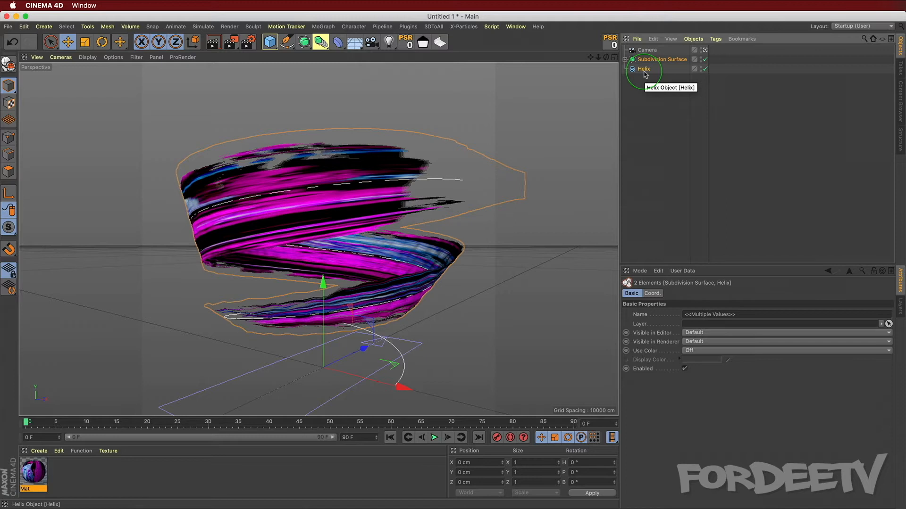
pyautogui.hotkey('alt', 'g')
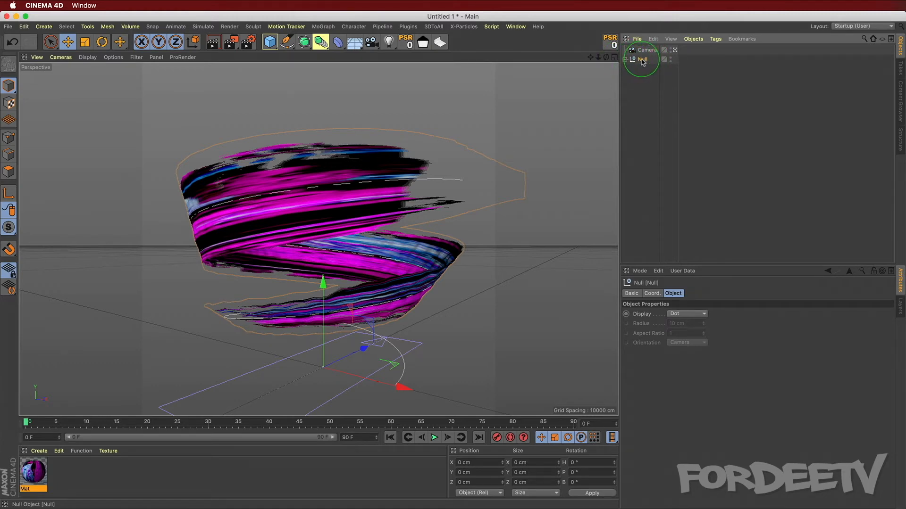
# Step: Duplicate the null group and move the copy up about 369 cm
pyautogui.keyDown('ctrl'); pyautogui.click(641, 62); pyautogui.keyUp('ctrl')
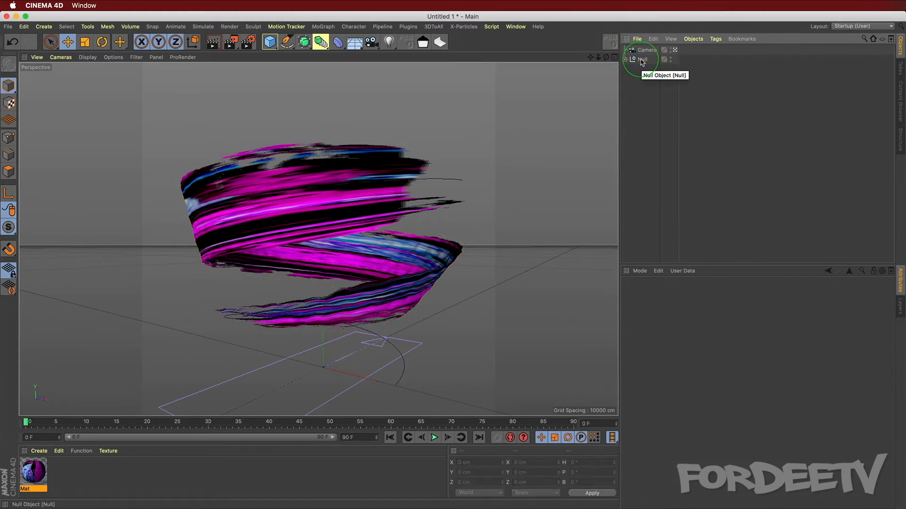
pyautogui.moveTo(641, 61)
pyautogui.keyDown('ctrl'); pyautogui.mouseDown()
pyautogui.moveTo(643, 77)
pyautogui.moveTo(634, 71)
pyautogui.mouseUp(); pyautogui.keyUp('ctrl')
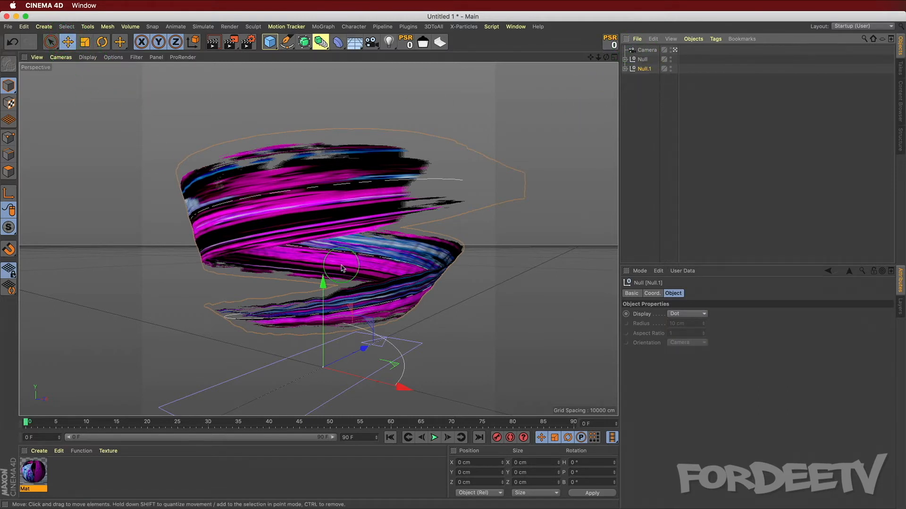
pyautogui.moveTo(316, 280); pyautogui.dragTo(328, 313)
pyautogui.moveTo(326, 270); pyautogui.dragTo(322, 208)
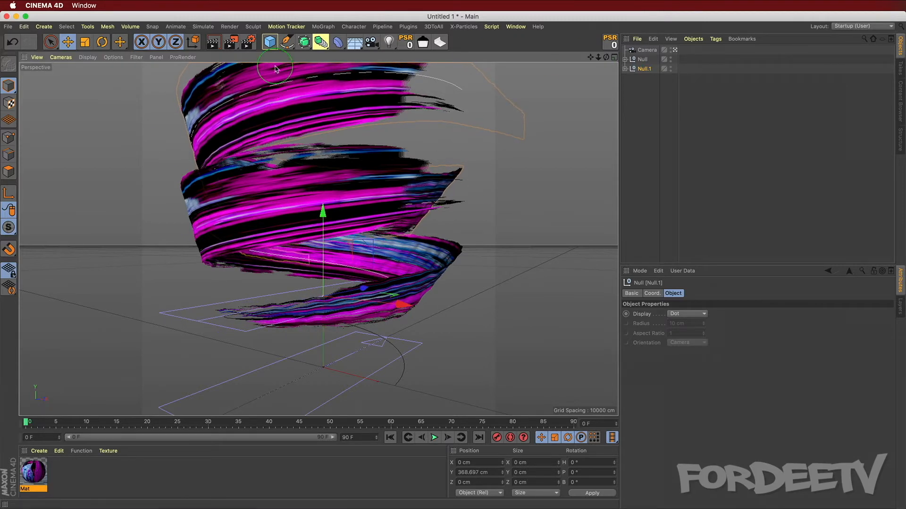
# Step: Scale the duplicated group down slightly and return to the Move tool
pyautogui.click(83, 43)
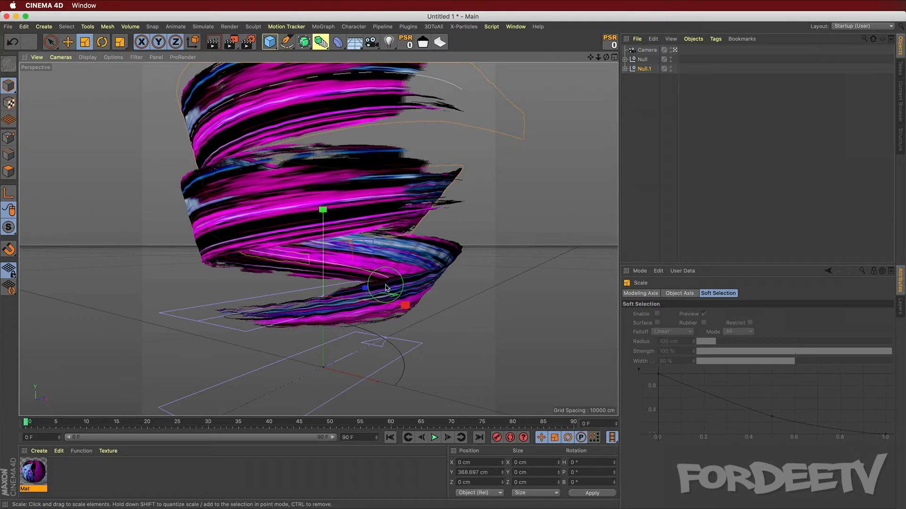
pyautogui.moveTo(323, 212); pyautogui.dragTo(284, 195)
pyautogui.click(68, 42)
# Step: Set the duplicate stroke's Spline Wrap offset to 12%
pyautogui.click(625, 69)
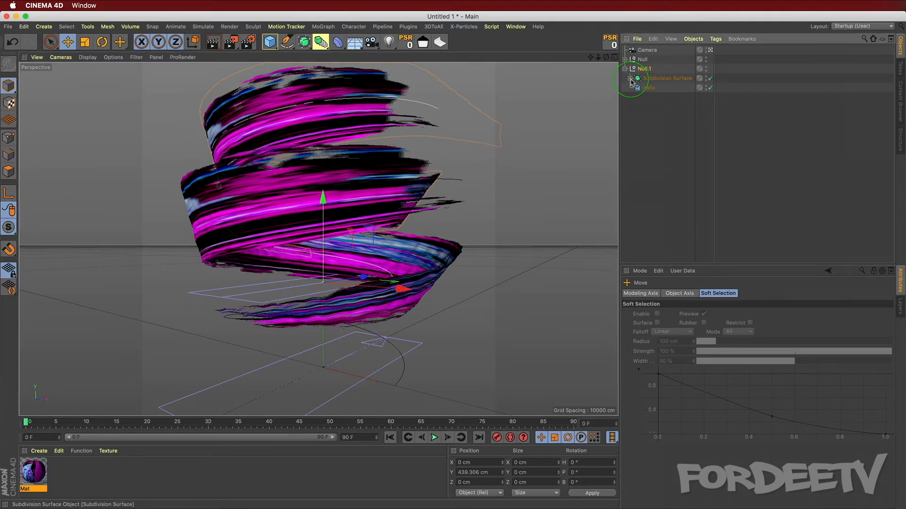
pyautogui.click(630, 78)
pyautogui.click(667, 98)
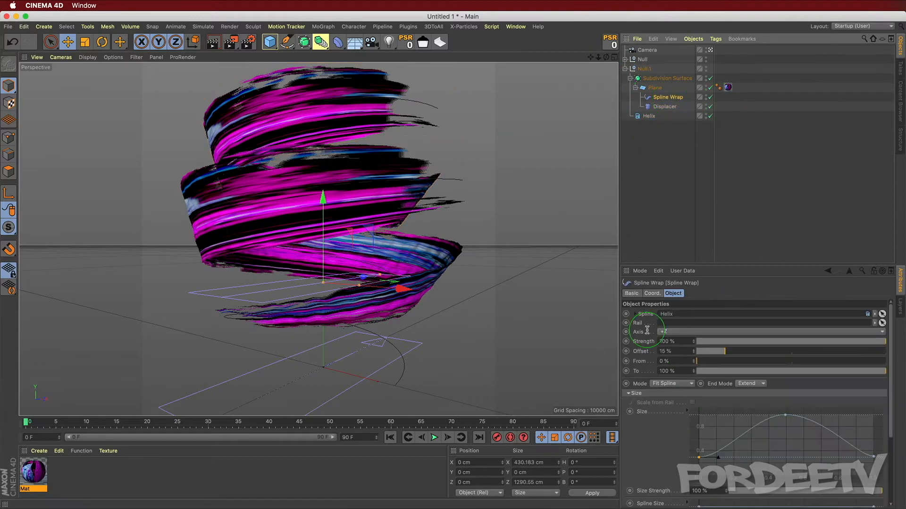
pyautogui.moveTo(723, 354); pyautogui.dragTo(843, 366)
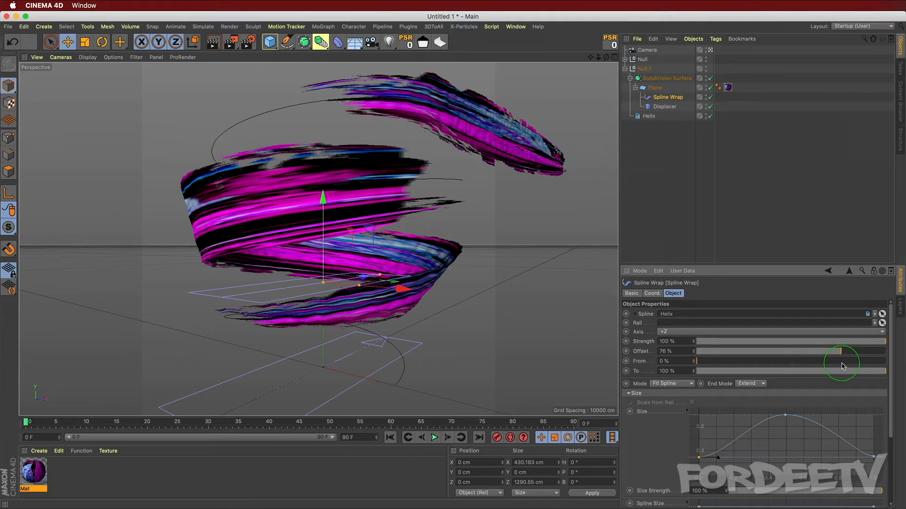
pyautogui.moveTo(843, 366); pyautogui.dragTo(719, 368)
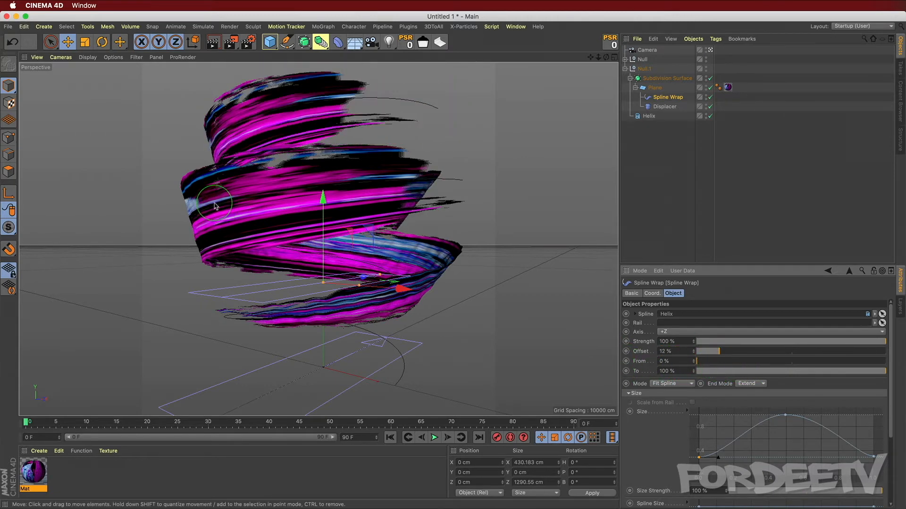
pyautogui.press('r')
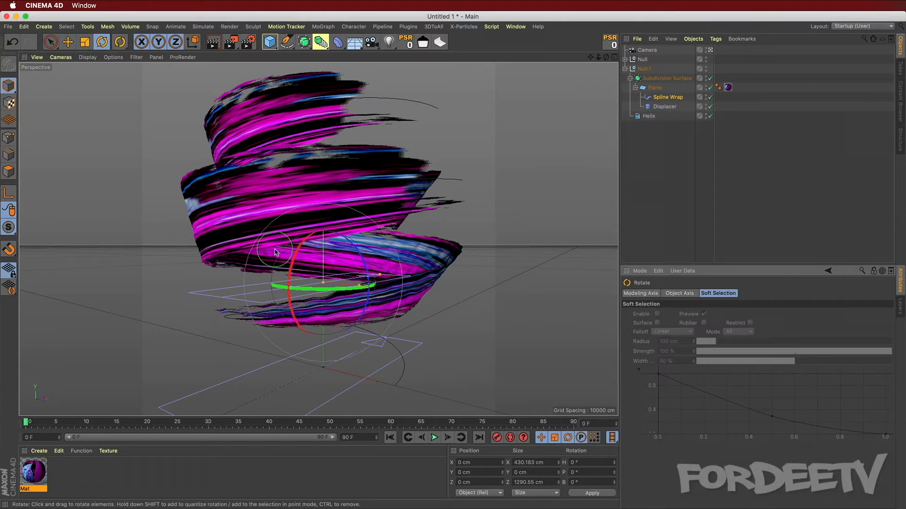
pyautogui.moveTo(275, 252); pyautogui.dragTo(353, 317)
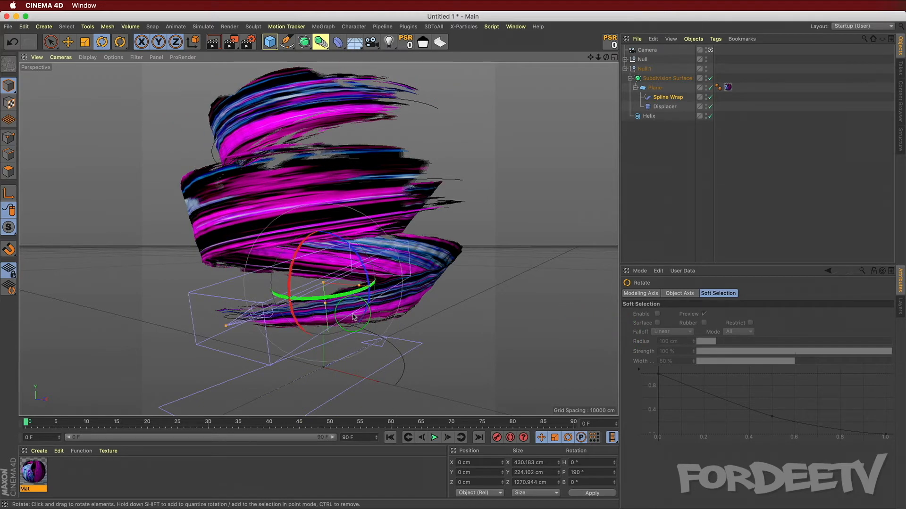
pyautogui.press('super+z')
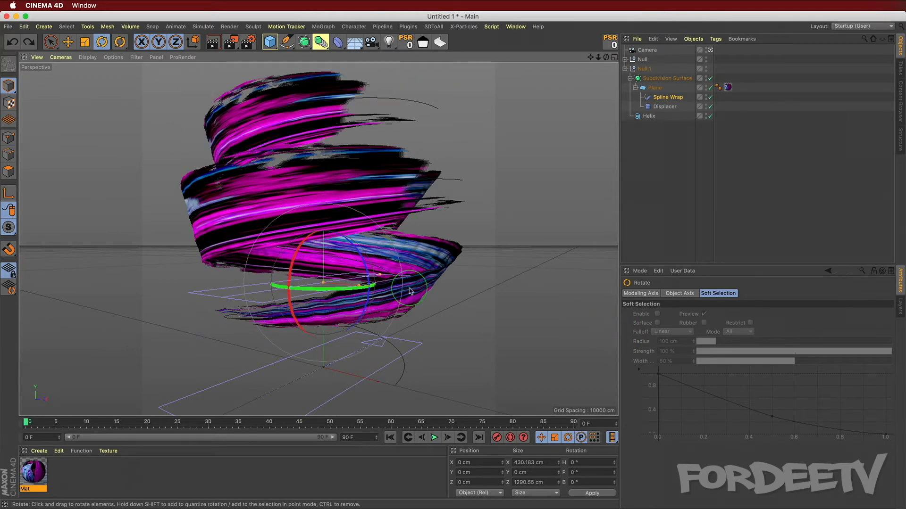
# Step: Select the duplicate group's Subdivision Surface and rotate it 180° in pitch to flip the stroke
pyautogui.click(643, 69)
pyautogui.click(653, 79)
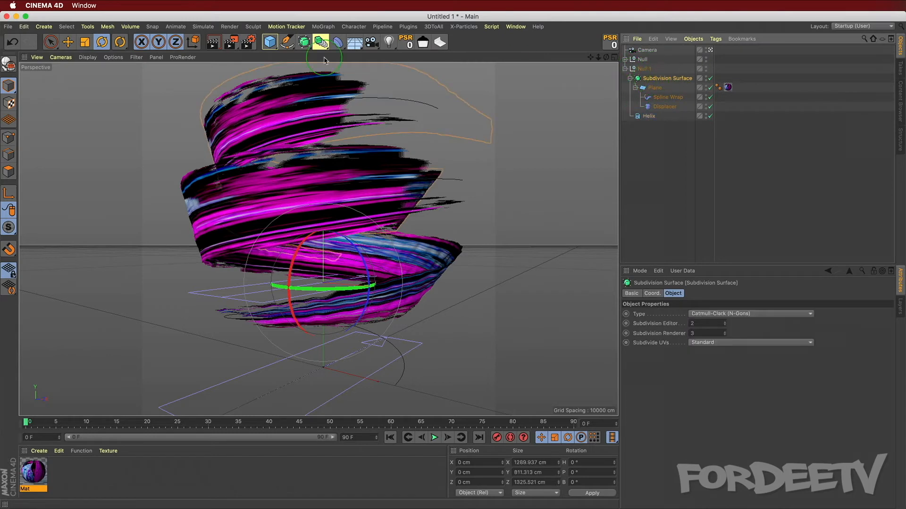
pyautogui.moveTo(293, 243); pyautogui.dragTo(604, 329)
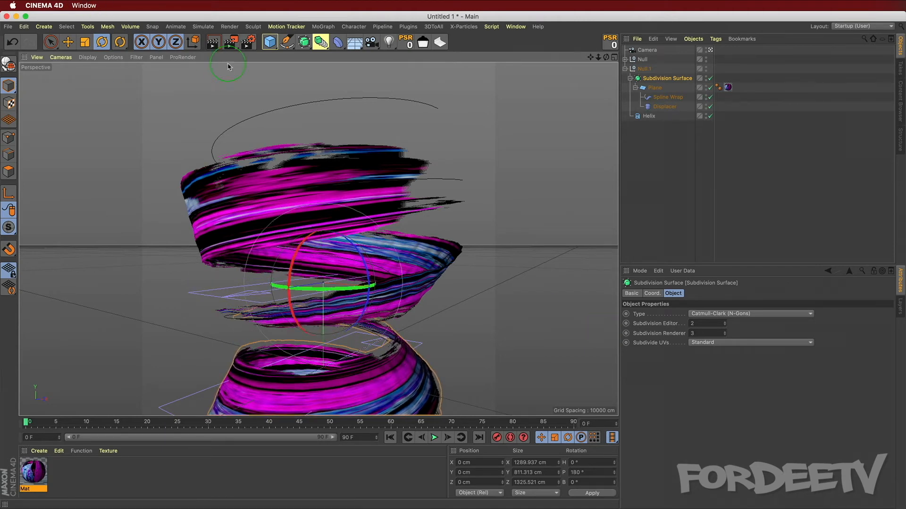
# Step: Switch to the Move tool and raise the Subdivision Surface to about 830 cm
pyautogui.click(67, 44)
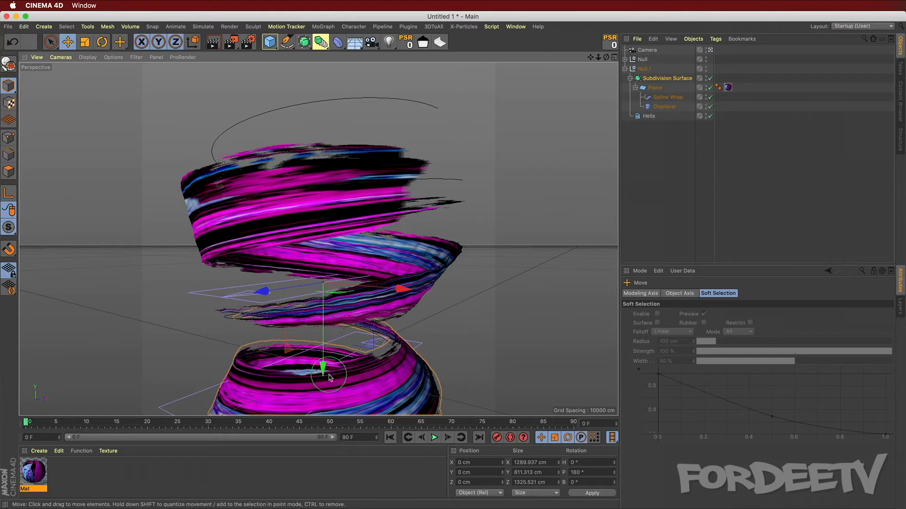
pyautogui.moveTo(329, 378); pyautogui.dragTo(355, 251)
# Step: Set the Spline Wrap offset to 0% and try moving the Spline Wrap down, undoing that move
pyautogui.click(648, 99)
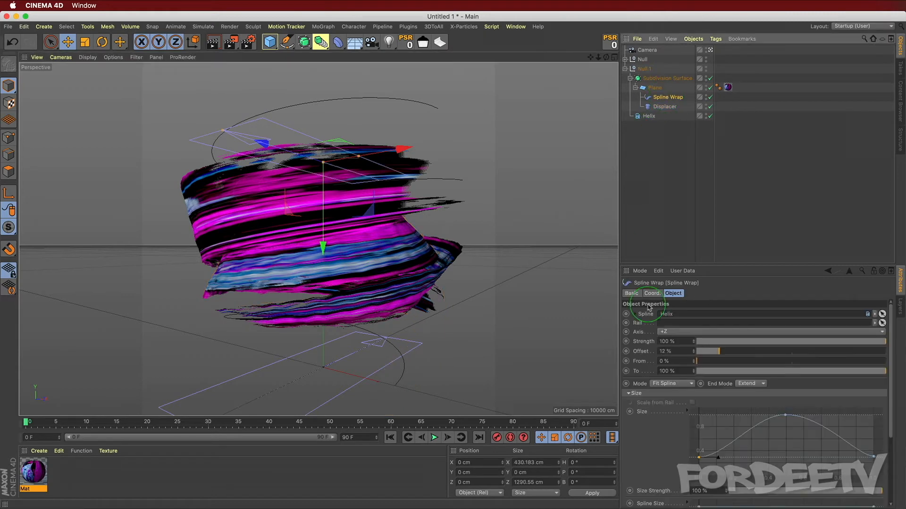
pyautogui.moveTo(719, 355); pyautogui.dragTo(665, 360)
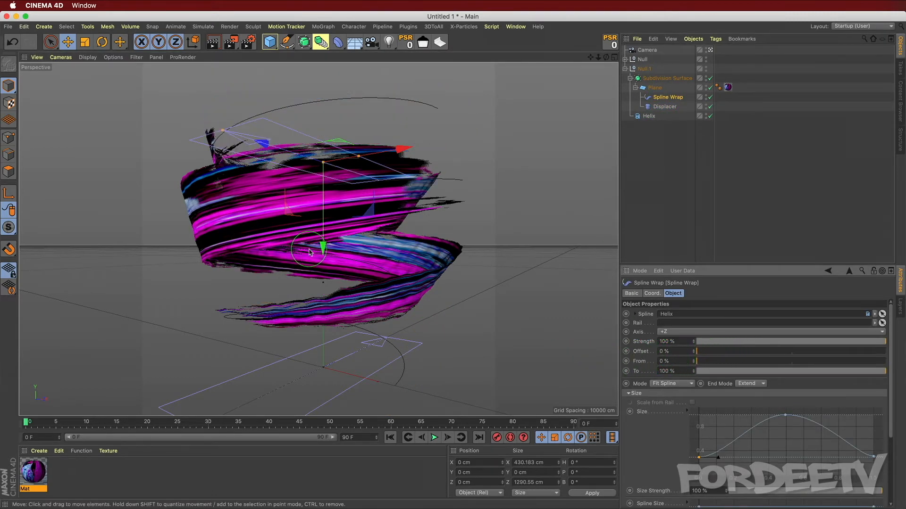
pyautogui.moveTo(322, 246); pyautogui.dragTo(326, 354)
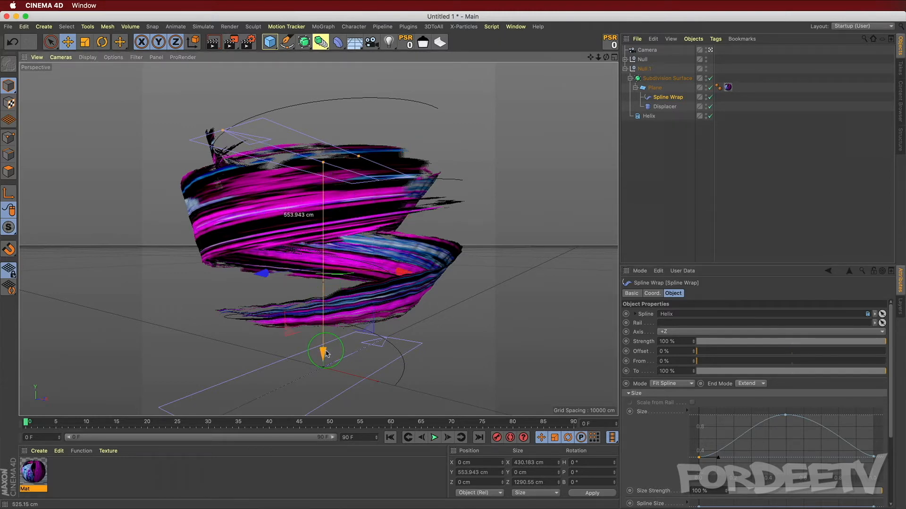
pyautogui.click(608, 41)
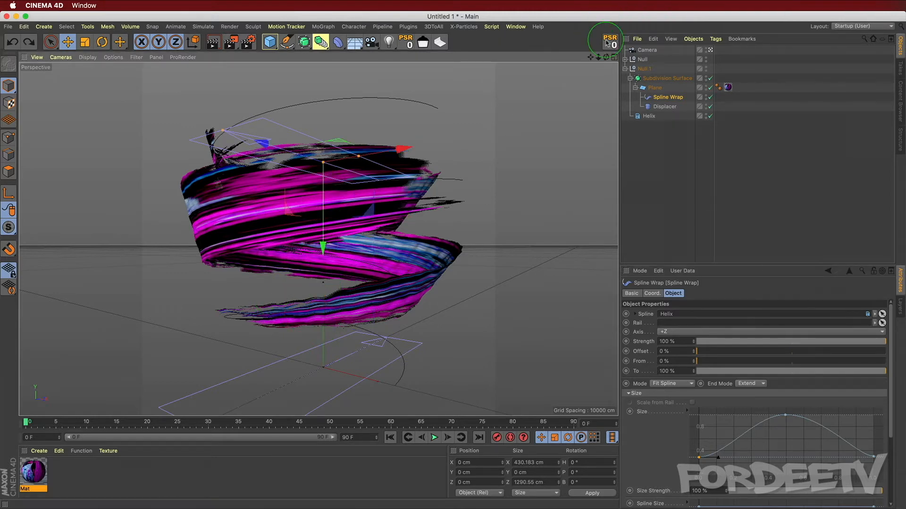
# Step: Lower the Subdivision Surface to about 71 cm and reselect the Spline Wrap
pyautogui.click(659, 79)
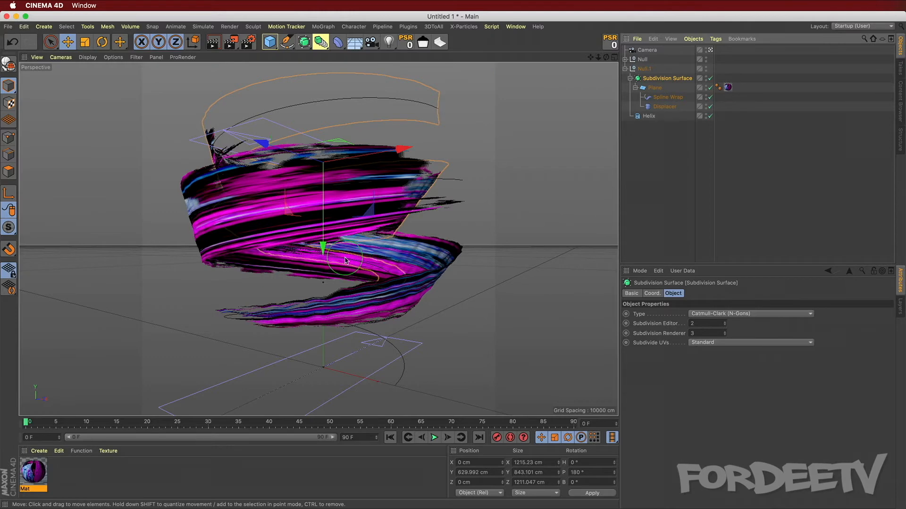
pyautogui.moveTo(322, 247); pyautogui.dragTo(317, 359)
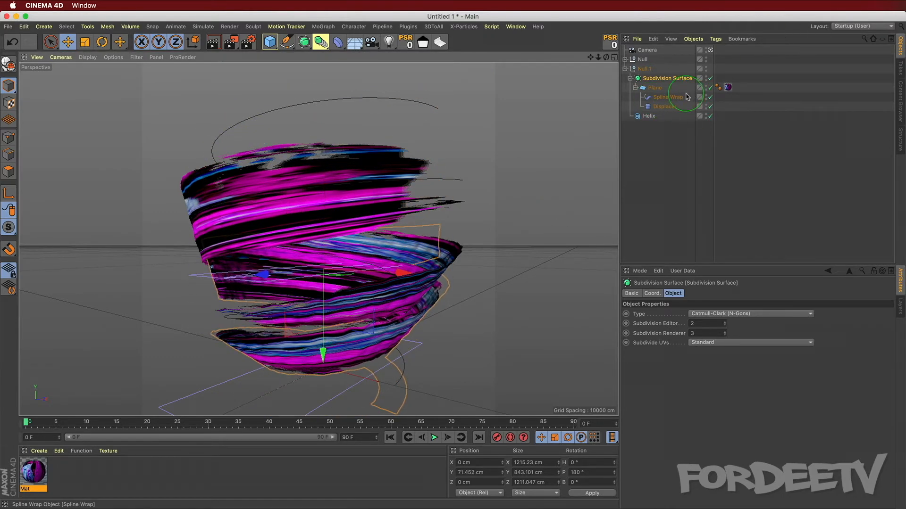
pyautogui.click(666, 98)
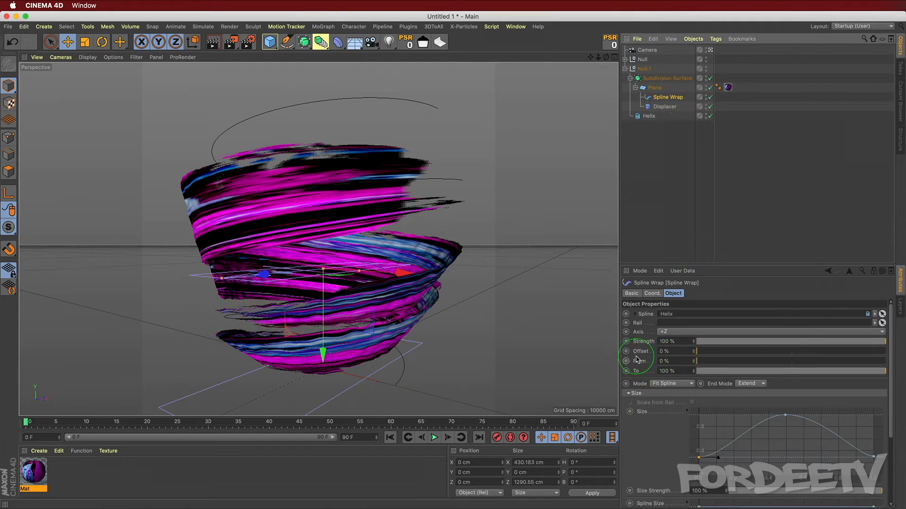
pyautogui.moveTo(700, 358); pyautogui.dragTo(476, 297)
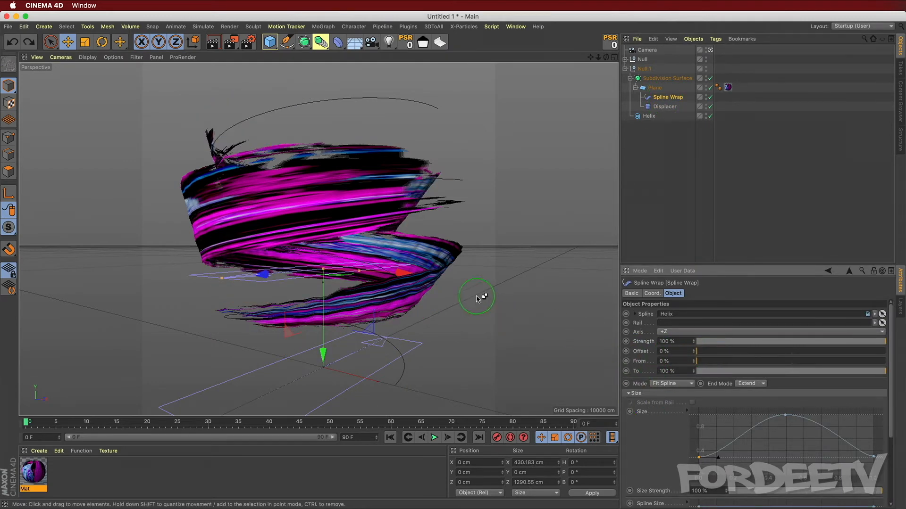
# Step: Lower the Subdivision Surface to about -522 cm and set the Spline Wrap offset to 27%
pyautogui.click(657, 77)
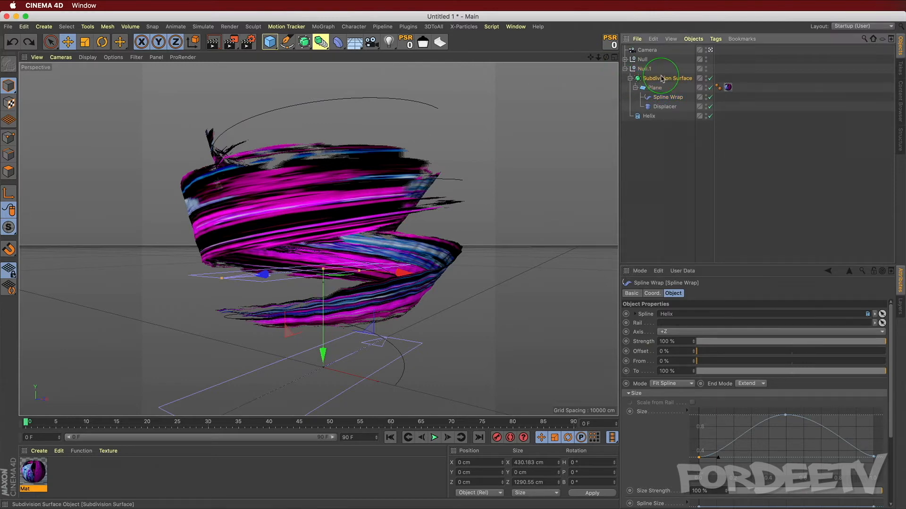
pyautogui.moveTo(324, 351); pyautogui.dragTo(604, 329)
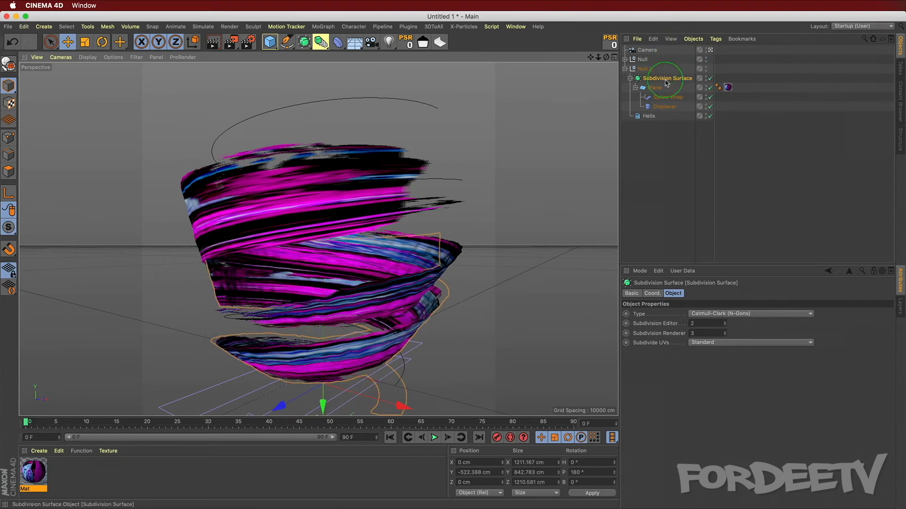
pyautogui.click(660, 98)
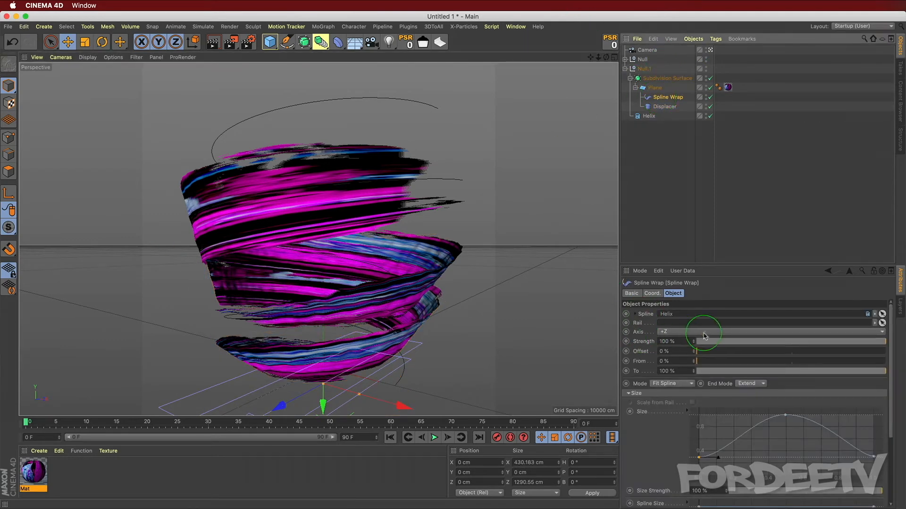
pyautogui.moveTo(703, 356); pyautogui.dragTo(749, 354)
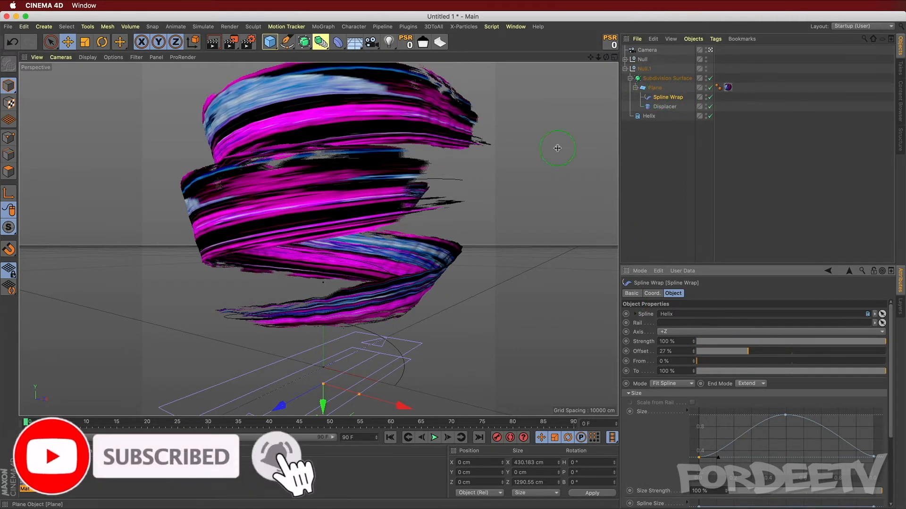
pyautogui.moveTo(323, 404); pyautogui.dragTo(322, 405)
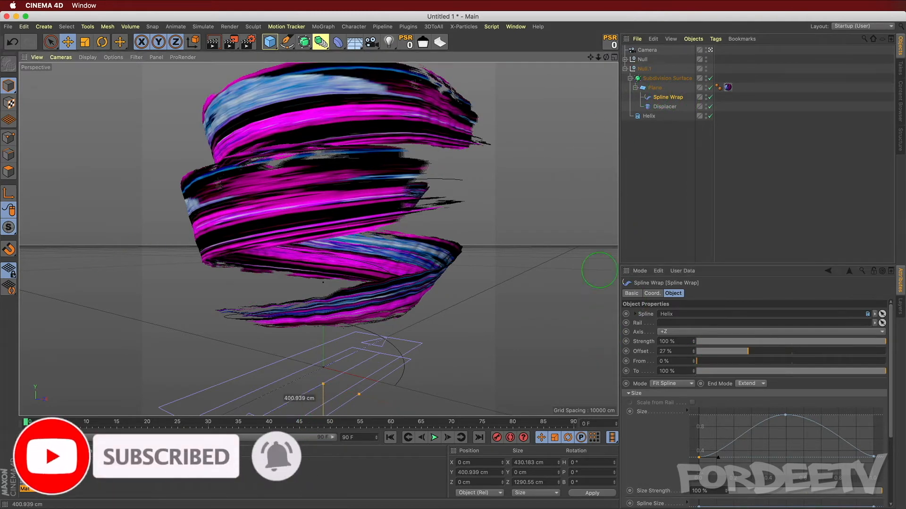
pyautogui.press('super+z')
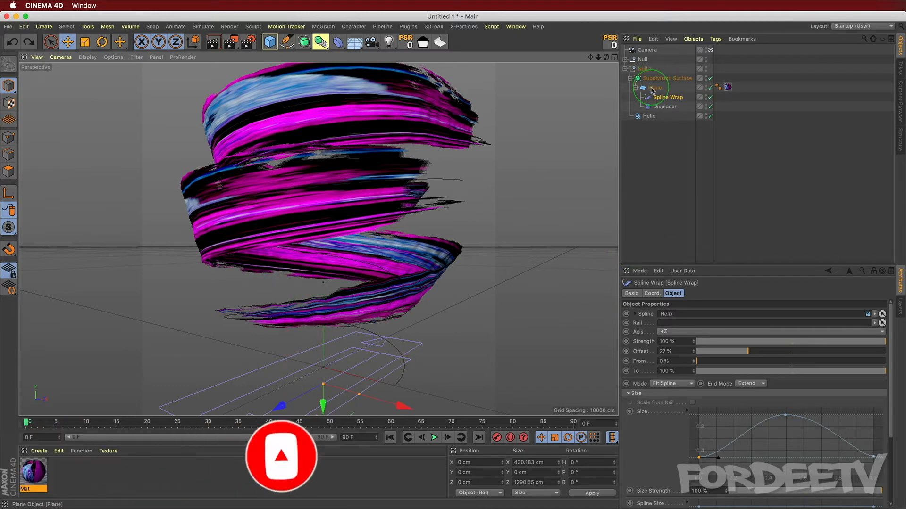
pyautogui.click(651, 89)
pyautogui.moveTo(323, 404); pyautogui.dragTo(323, 406)
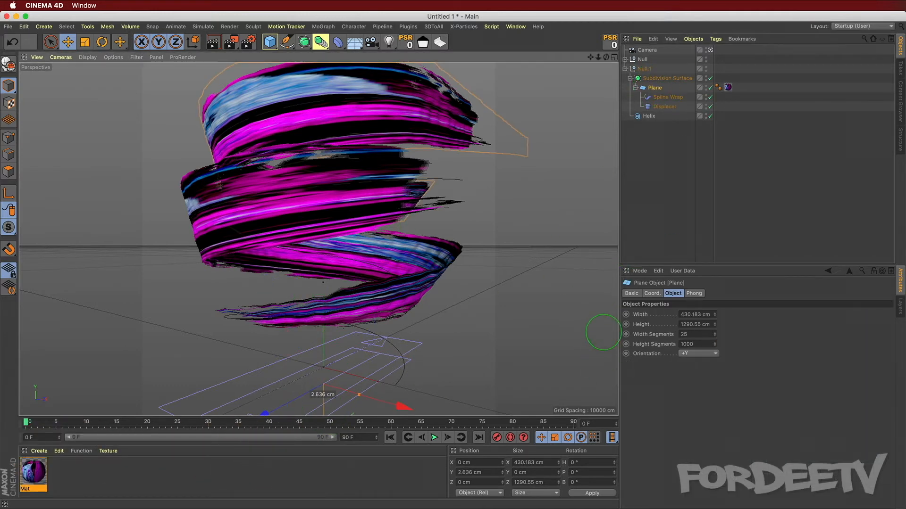
pyautogui.press('super+z')
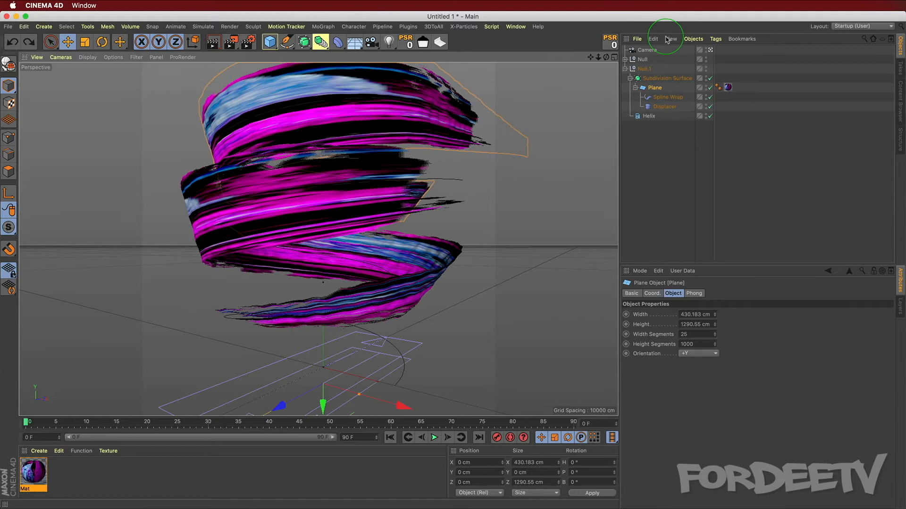
# Step: Lower the Subdivision Surface to about -1043 cm and set the Spline Wrap offset to 12%
pyautogui.click(650, 80)
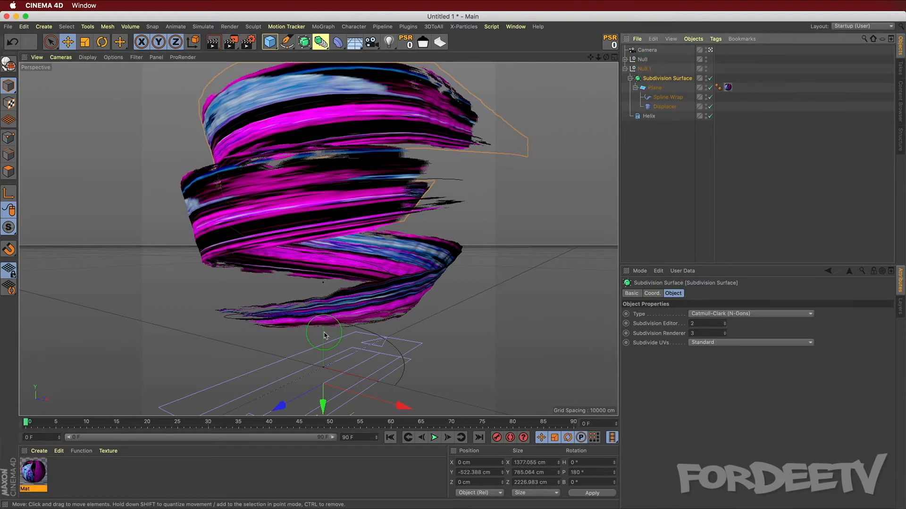
pyautogui.moveTo(323, 404); pyautogui.dragTo(601, 323)
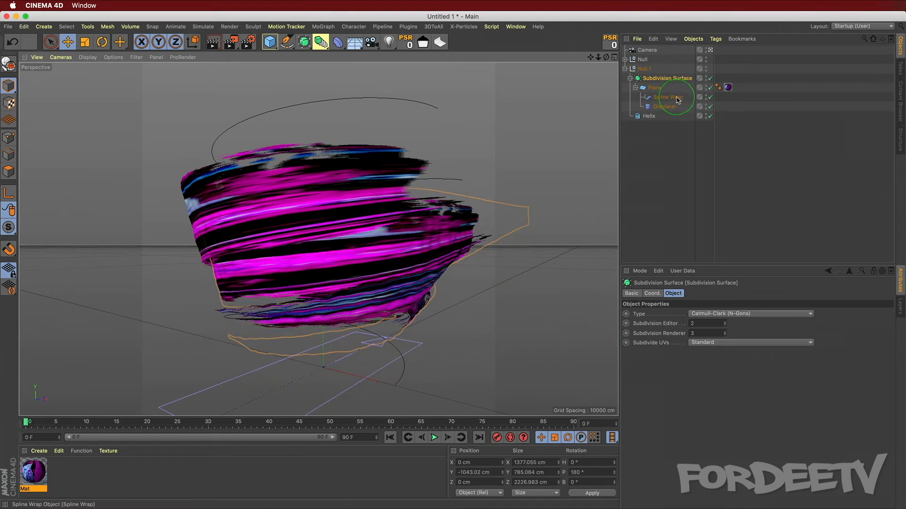
pyautogui.click(674, 97)
pyautogui.moveTo(744, 353); pyautogui.dragTo(720, 356)
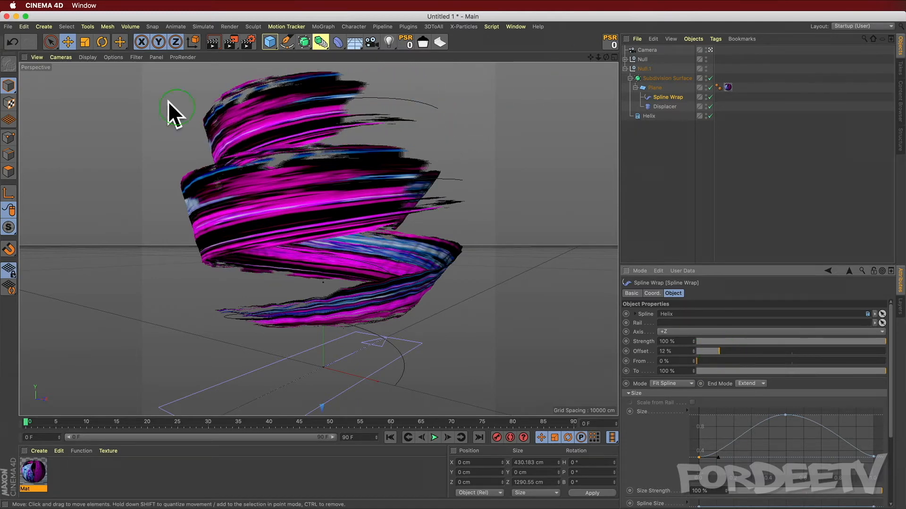
# Step: Move the duplicate's Subdivision Surface further down to about -1804 cm
pyautogui.click(665, 78)
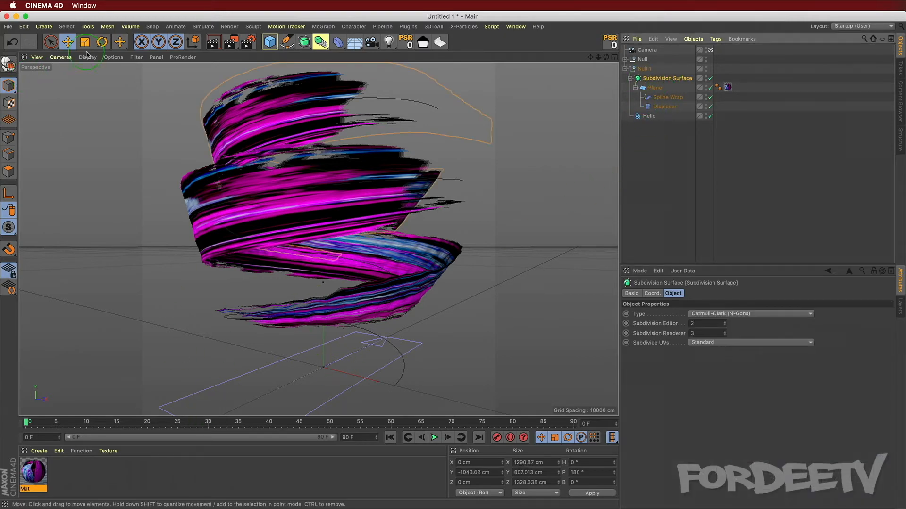
pyautogui.click(290, 347)
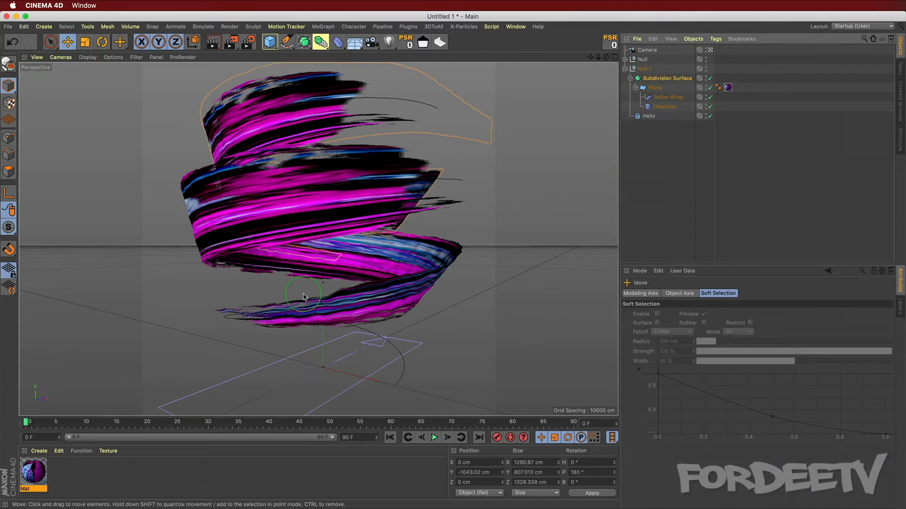
pyautogui.scroll(-10, 303, 296)
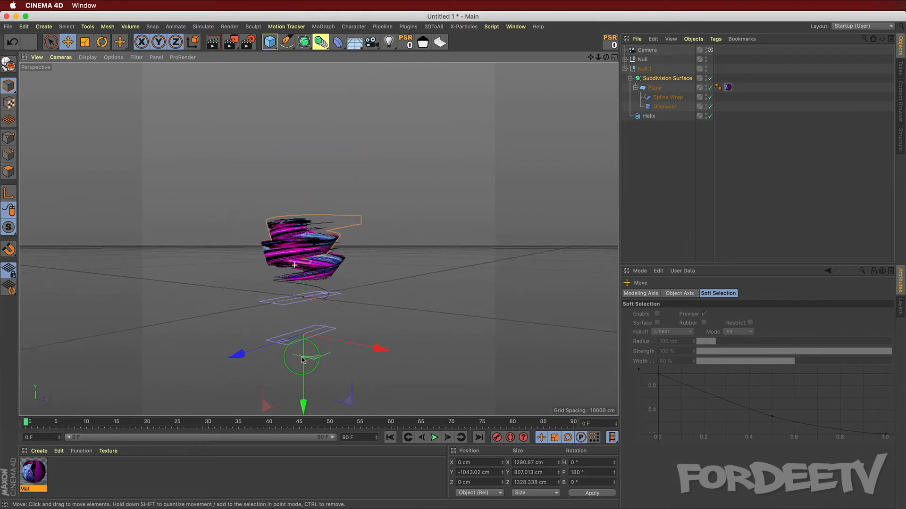
pyautogui.moveTo(302, 361); pyautogui.dragTo(604, 328)
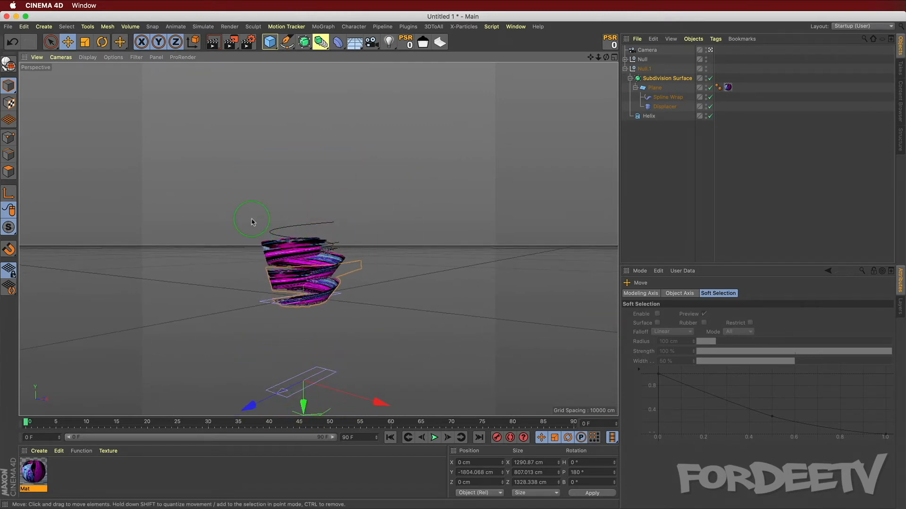
# Step: Group both null groups into a new null, then undo the grouping
pyautogui.keyDown('alt'); pyautogui.moveTo(236, 293); pyautogui.dragTo(227, 269, button='right'); pyautogui.keyUp('alt')
pyautogui.moveTo(227, 268)
pyautogui.keyDown('alt'); pyautogui.mouseDown(button='middle')
pyautogui.moveTo(193, 281)
pyautogui.moveTo(219, 268)
pyautogui.mouseUp(button='middle'); pyautogui.keyUp('alt')
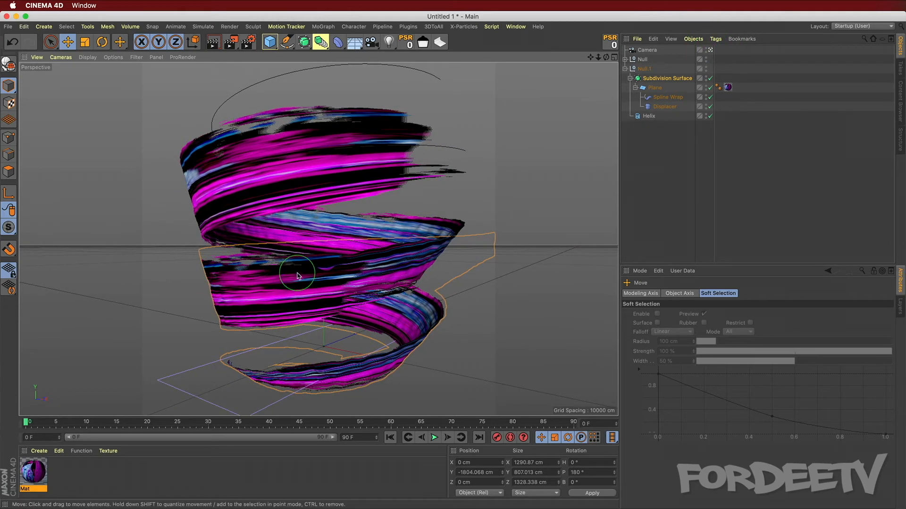
pyautogui.keyDown('alt'); pyautogui.moveTo(175, 312); pyautogui.dragTo(175, 299); pyautogui.keyUp('alt')
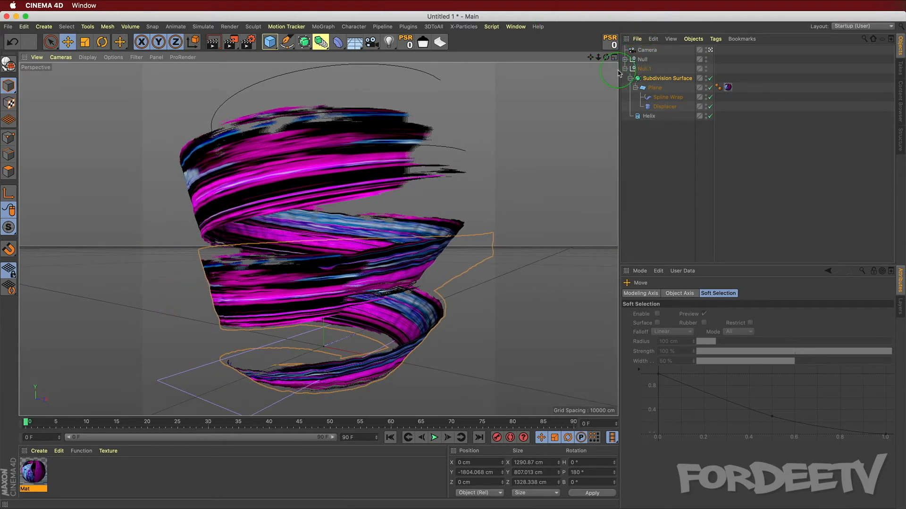
pyautogui.click(624, 69)
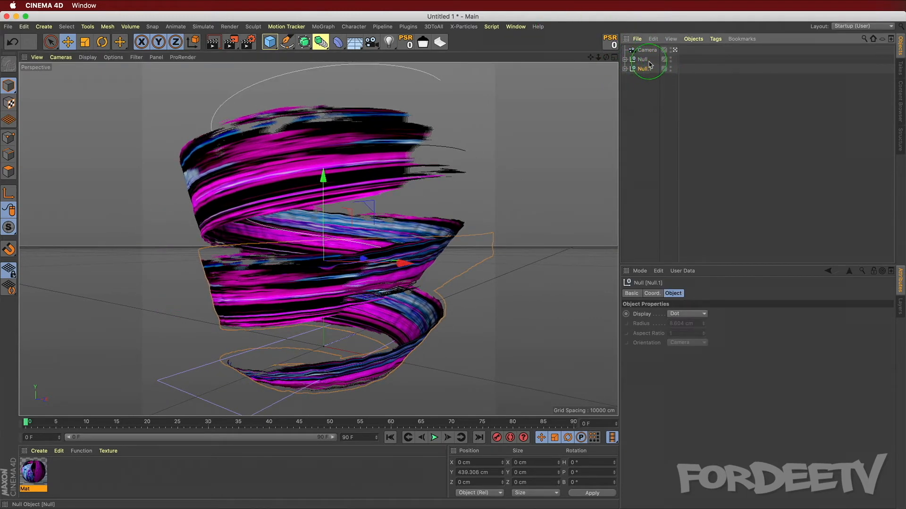
pyautogui.keyDown('shift'); pyautogui.click(642, 60); pyautogui.keyUp('shift')
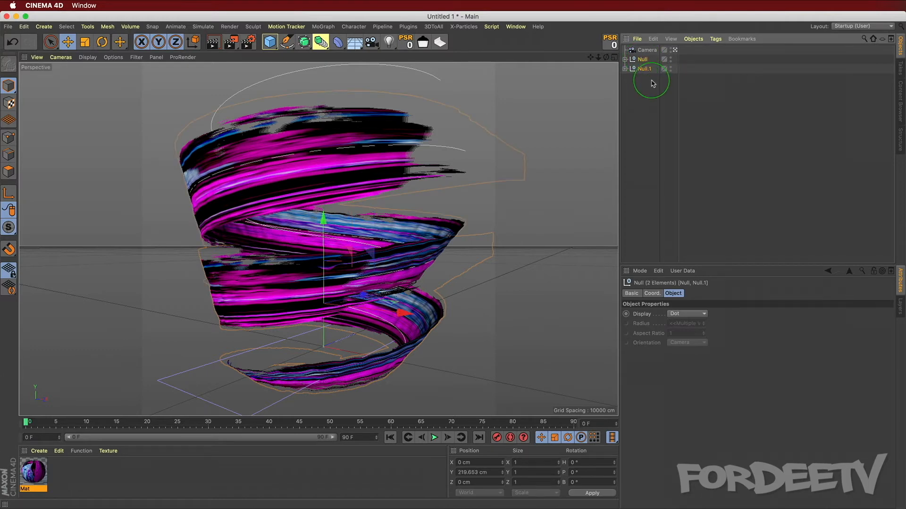
pyautogui.hotkey('alt', 'g')
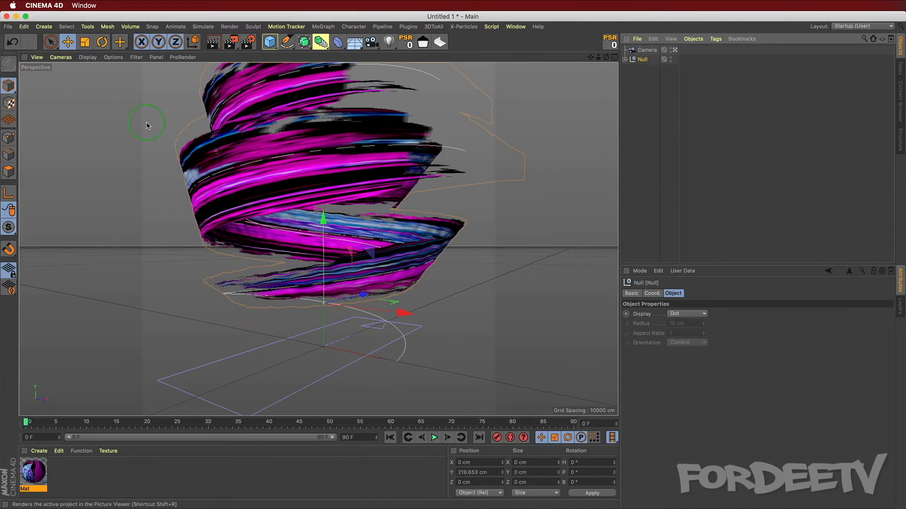
pyautogui.press('super+z')
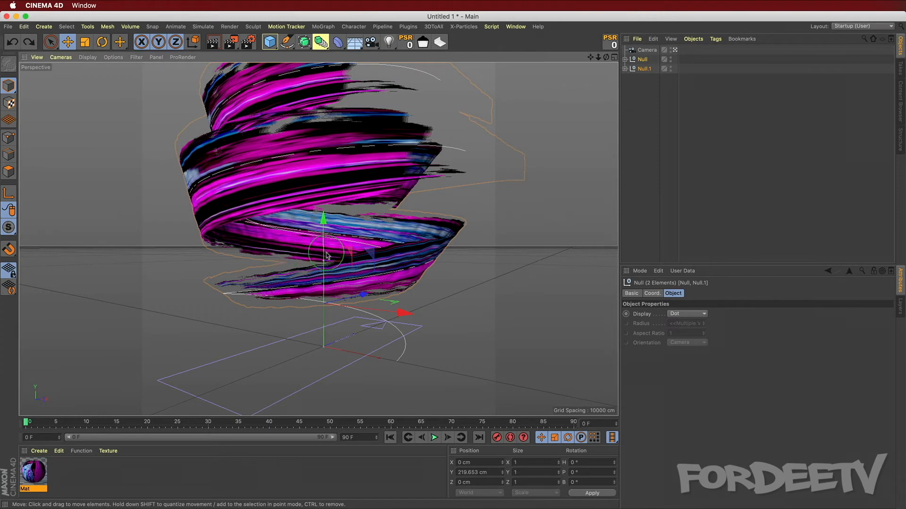
pyautogui.press('super+z')
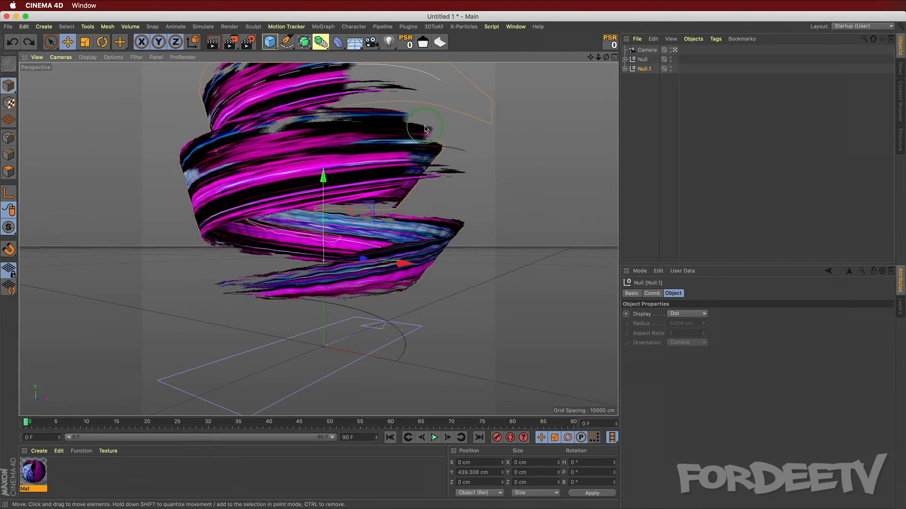
# Step: Try moving both null groups down together, then undo that move
pyautogui.keyDown('alt'); pyautogui.moveTo(311, 180); pyautogui.dragTo(288, 162); pyautogui.keyUp('alt')
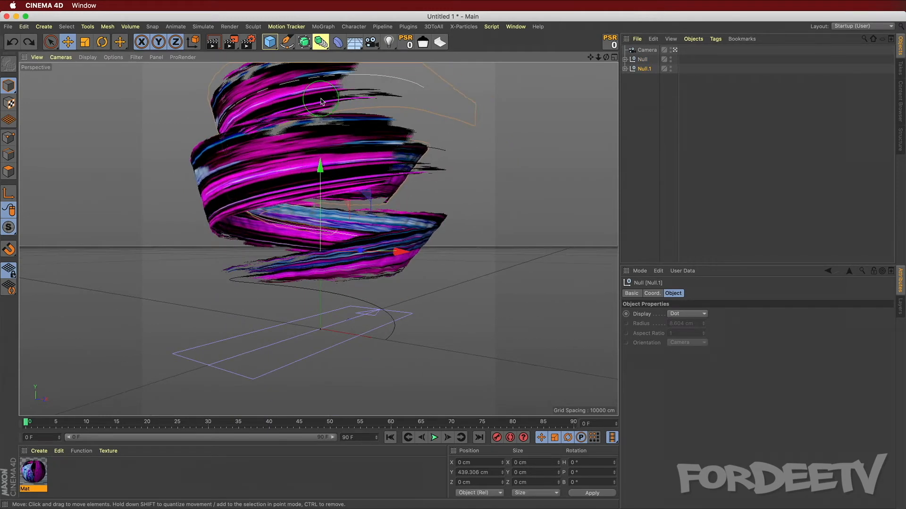
pyautogui.click(23, 27)
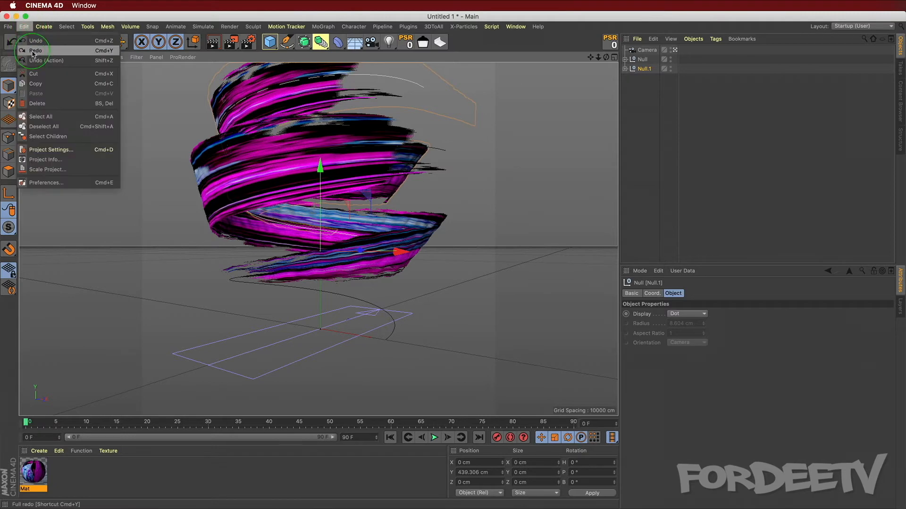
pyautogui.click(37, 37)
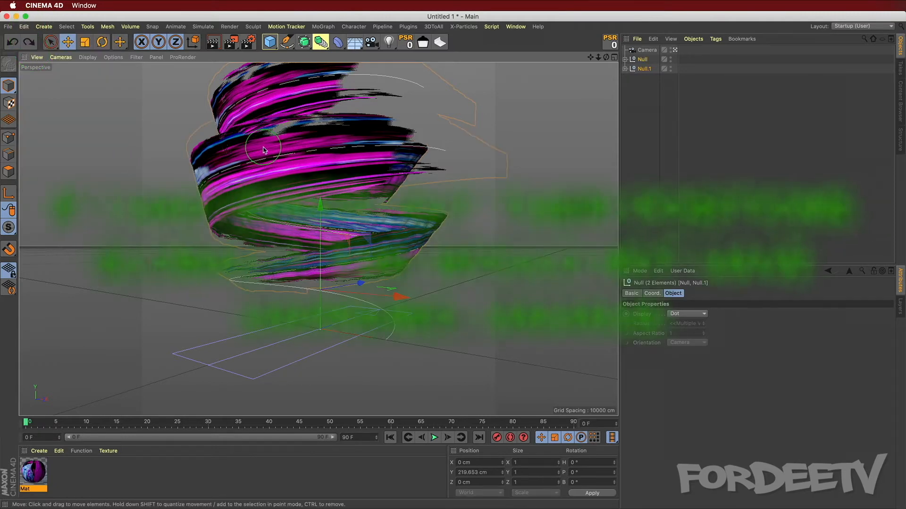
pyautogui.moveTo(320, 207); pyautogui.dragTo(320, 278)
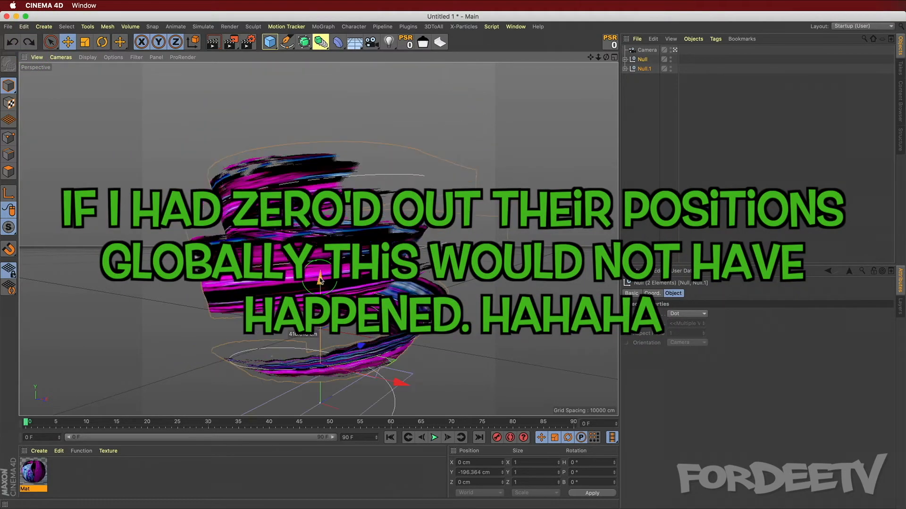
pyautogui.press('super+z')
# Step: Move the second null group down to about -311 cm
pyautogui.click(641, 69)
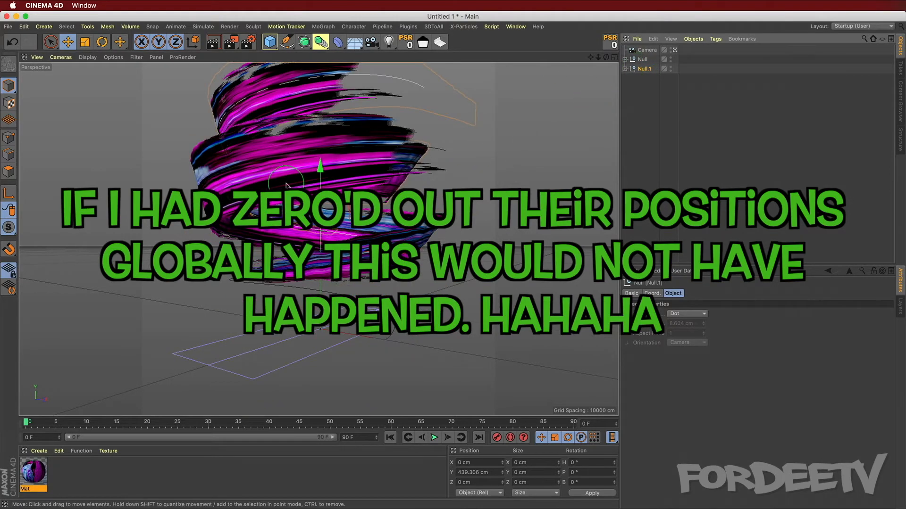
pyautogui.moveTo(311, 167); pyautogui.dragTo(304, 298)
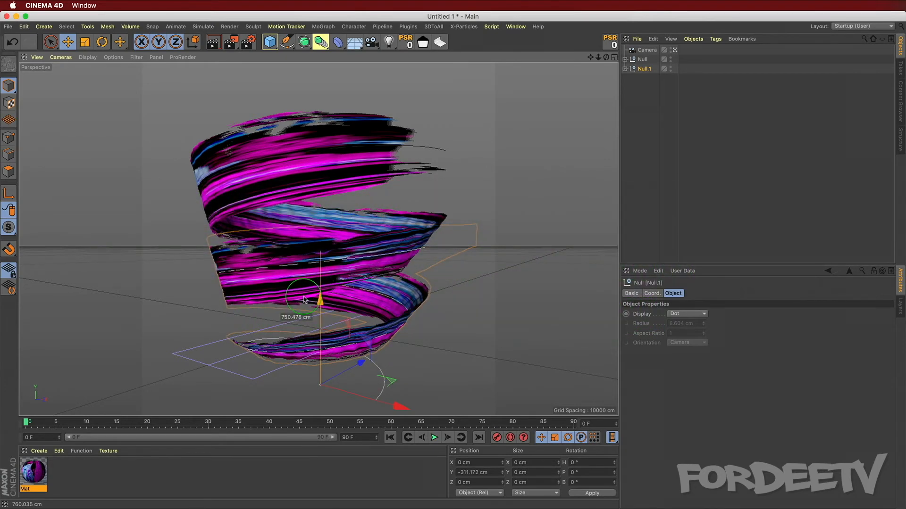
# Step: Add a Protection tag to the camera
pyautogui.keyDown('alt'); pyautogui.moveTo(486, 247); pyautogui.dragTo(328, 273); pyautogui.keyUp('alt')
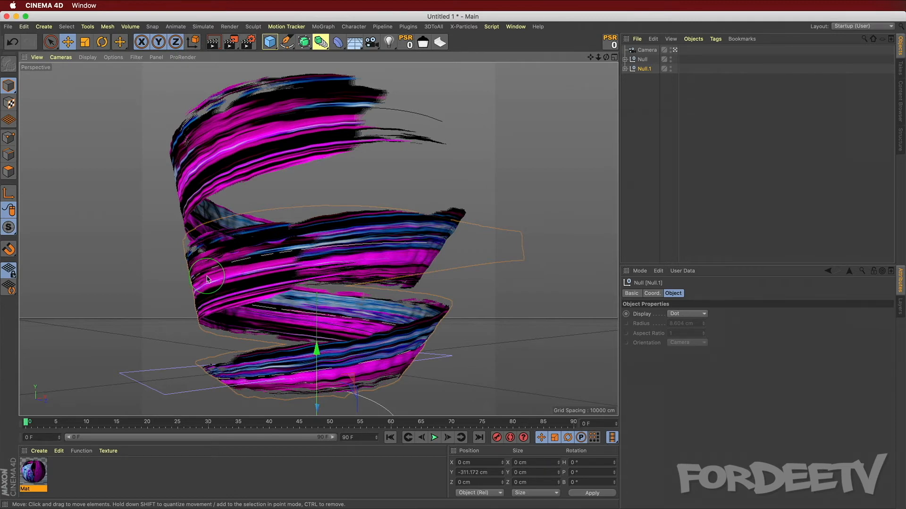
pyautogui.keyDown('alt'); pyautogui.moveTo(208, 275); pyautogui.dragTo(275, 263); pyautogui.keyUp('alt')
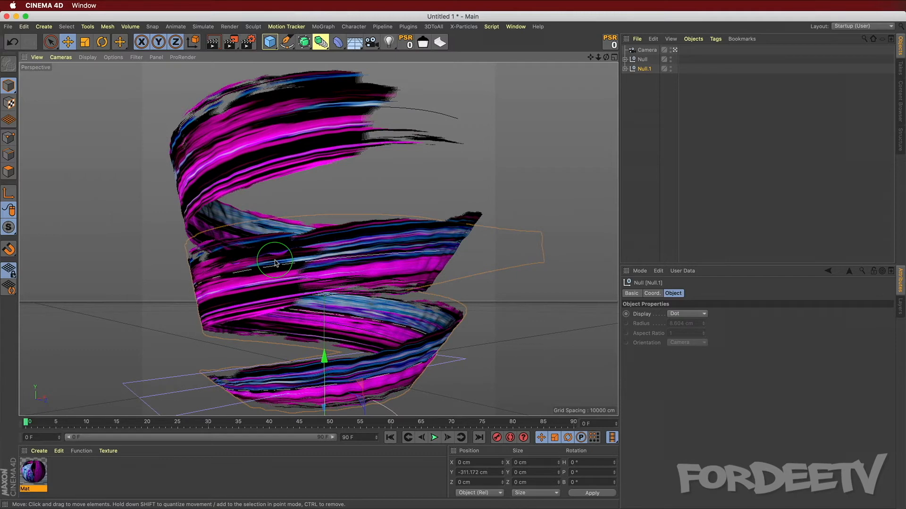
pyautogui.click(647, 50)
pyautogui.click(715, 39)
pyautogui.moveTo(730, 57)
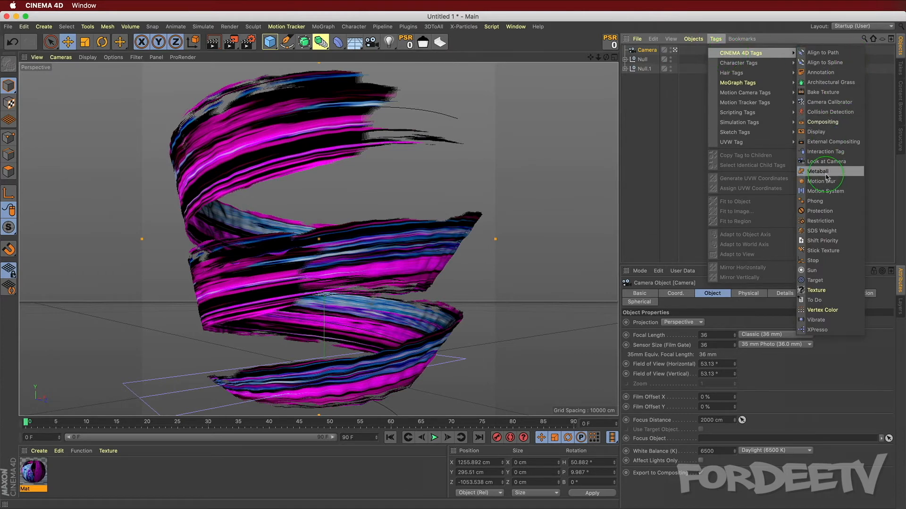
pyautogui.click(820, 211)
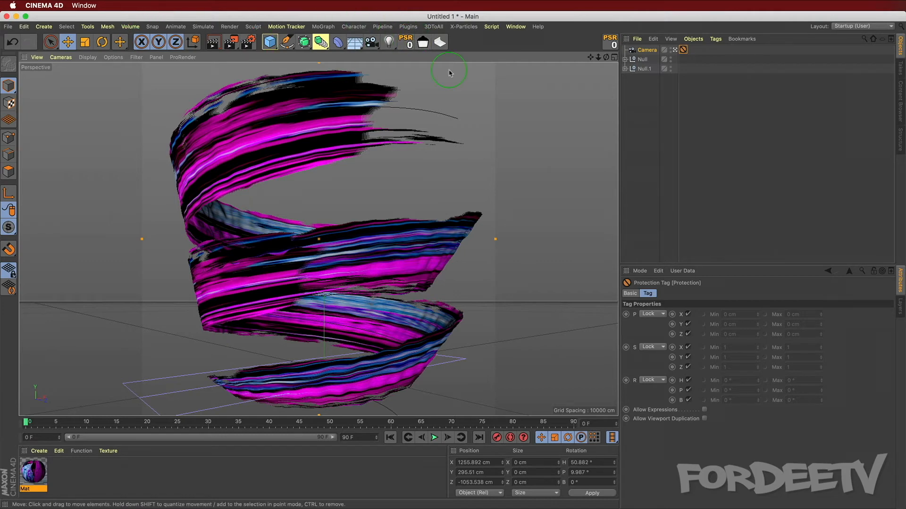
# Step: Add a light and move it to about 1895 cm high and 1891 cm along Z
pyautogui.click(390, 42)
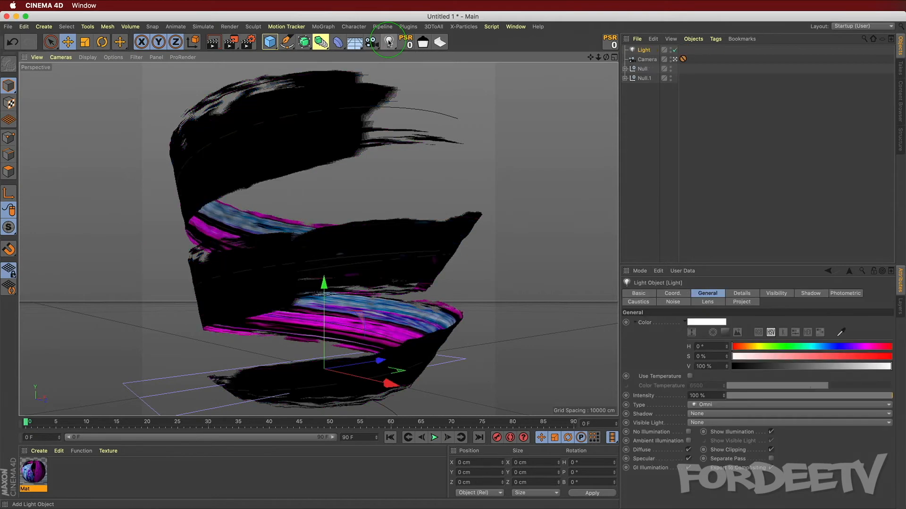
pyautogui.moveTo(321, 283); pyautogui.dragTo(323, 69)
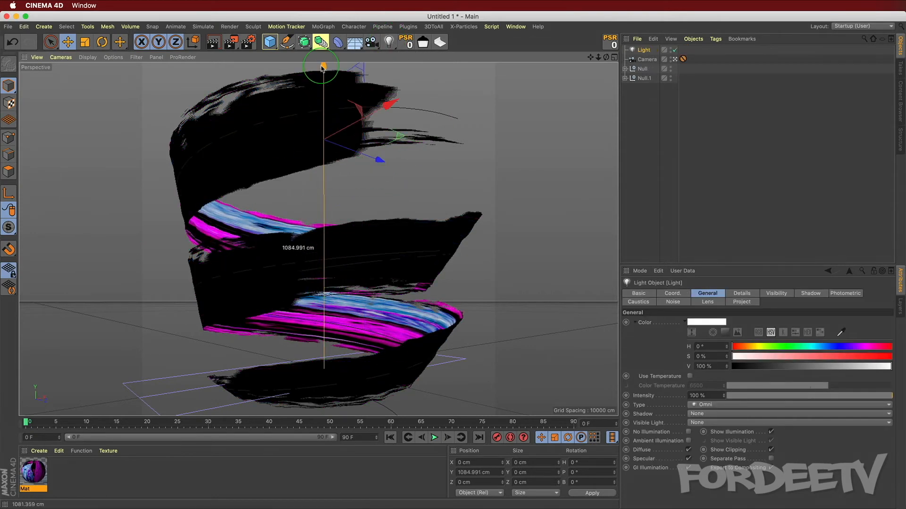
pyautogui.moveTo(380, 160)
pyautogui.mouseDown()
pyautogui.moveTo(550, 216)
pyautogui.moveTo(541, 190)
pyautogui.mouseUp()
pyautogui.moveTo(494, 156); pyautogui.dragTo(490, 66)
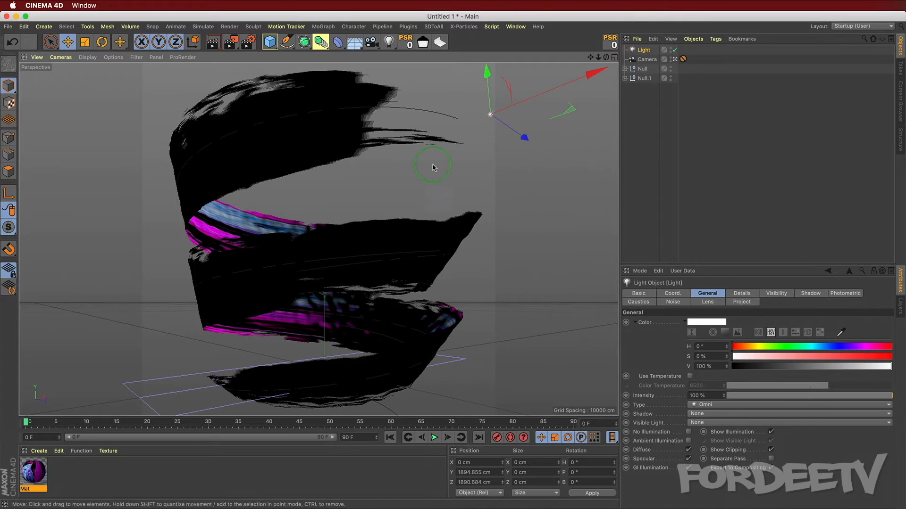
# Step: Leave the camera view and reposition the light to about X 687, Y 767, Z -564 cm
pyautogui.click(675, 59)
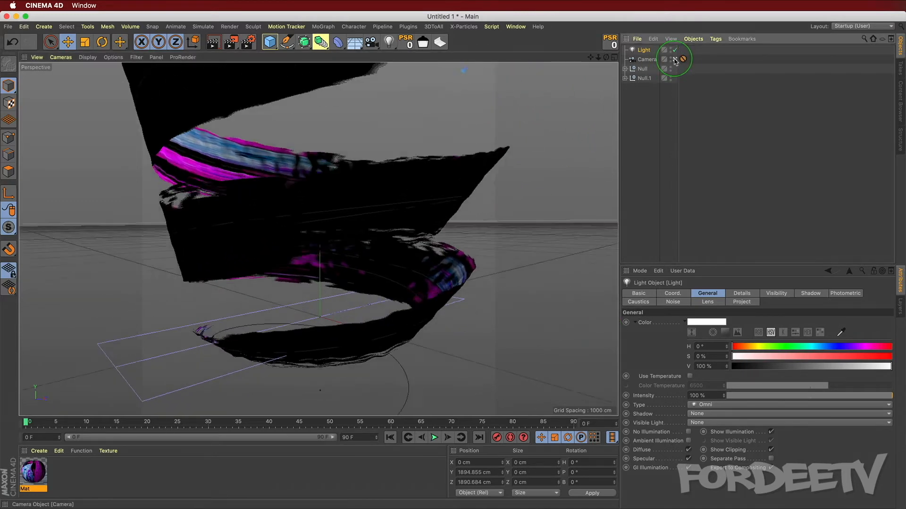
pyautogui.keyDown('alt'); pyautogui.moveTo(452, 200); pyautogui.dragTo(424, 335, button='right'); pyautogui.keyUp('alt')
pyautogui.moveTo(508, 105); pyautogui.dragTo(545, 125)
pyautogui.keyDown('alt'); pyautogui.moveTo(522, 129); pyautogui.dragTo(502, 148, button='right'); pyautogui.keyUp('alt')
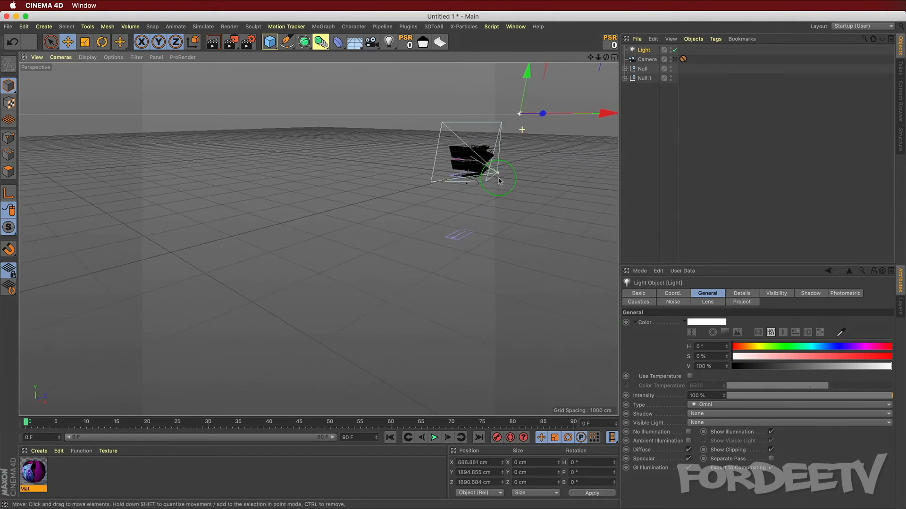
pyautogui.moveTo(521, 77); pyautogui.dragTo(518, 105)
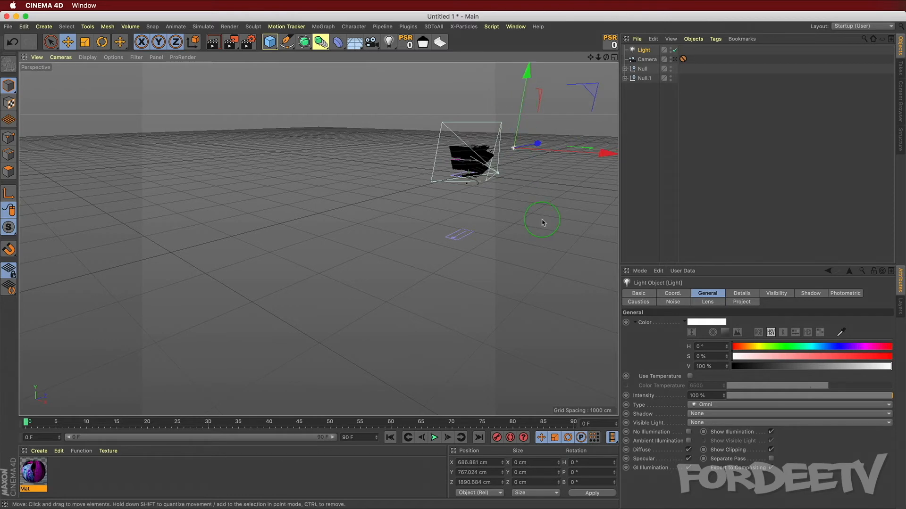
pyautogui.keyDown('alt'); pyautogui.moveTo(542, 223); pyautogui.dragTo(375, 247, button='middle'); pyautogui.keyUp('alt')
pyautogui.keyDown('alt'); pyautogui.moveTo(456, 234); pyautogui.dragTo(431, 104, button='right'); pyautogui.keyUp('alt')
pyautogui.keyDown('alt'); pyautogui.moveTo(424, 100); pyautogui.dragTo(447, 244, button='middle'); pyautogui.keyUp('alt')
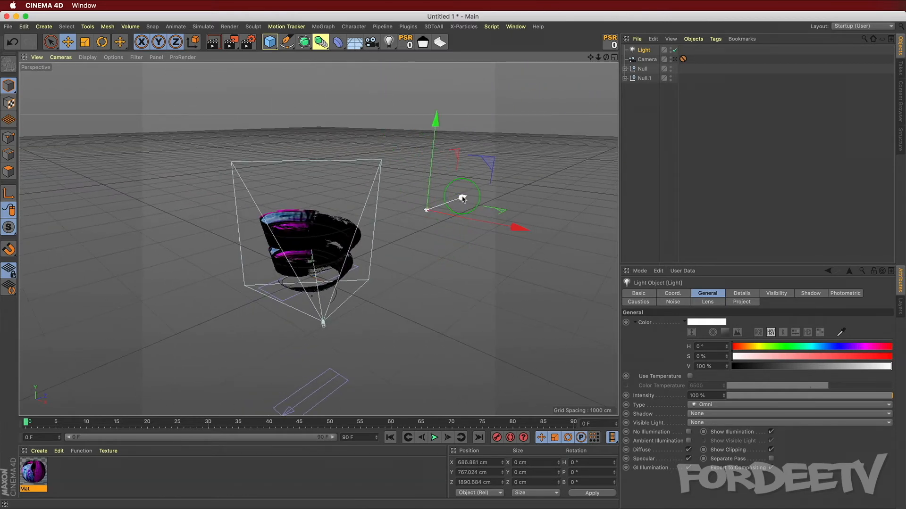
pyautogui.moveTo(462, 198); pyautogui.dragTo(386, 281)
# Step: Duplicate the light and move the copy to about Y 1005 cm and Z -1547 cm
pyautogui.click(643, 51)
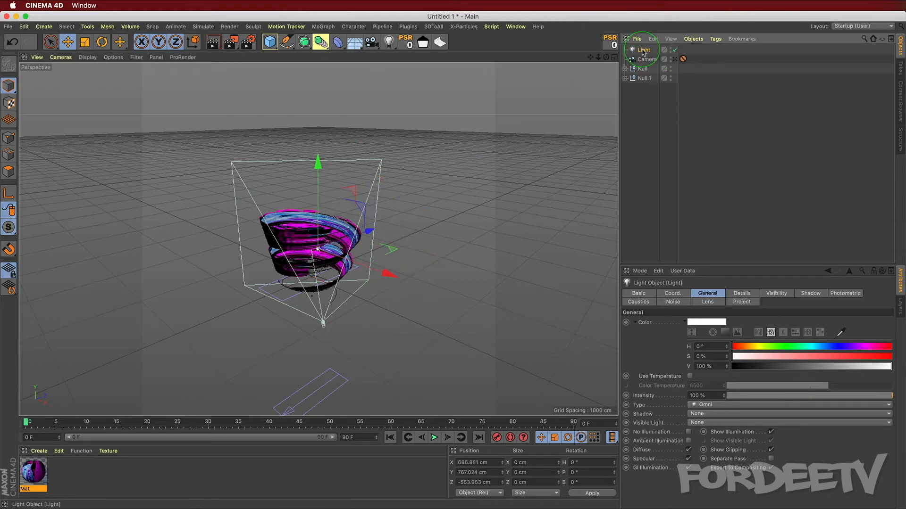
pyautogui.keyDown('ctrl'); pyautogui.moveTo(643, 51); pyautogui.dragTo(643, 56); pyautogui.keyUp('ctrl')
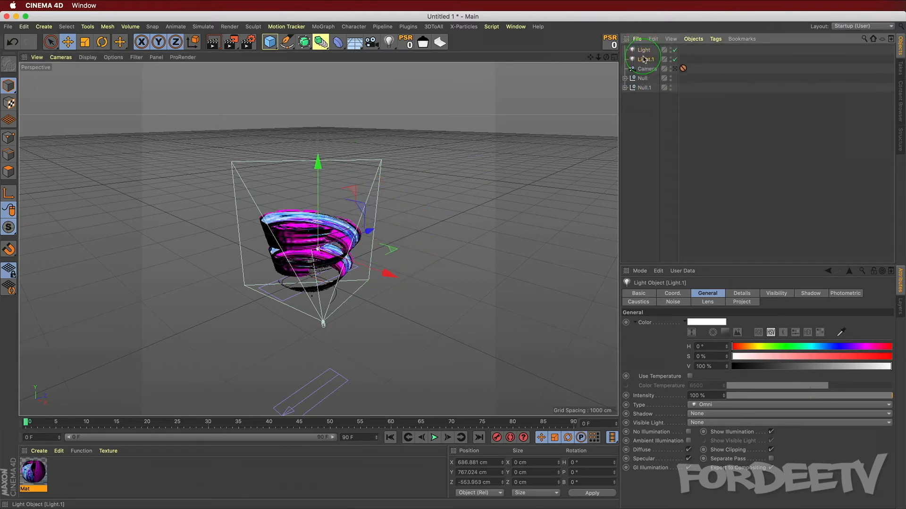
pyautogui.moveTo(366, 234); pyautogui.dragTo(305, 259)
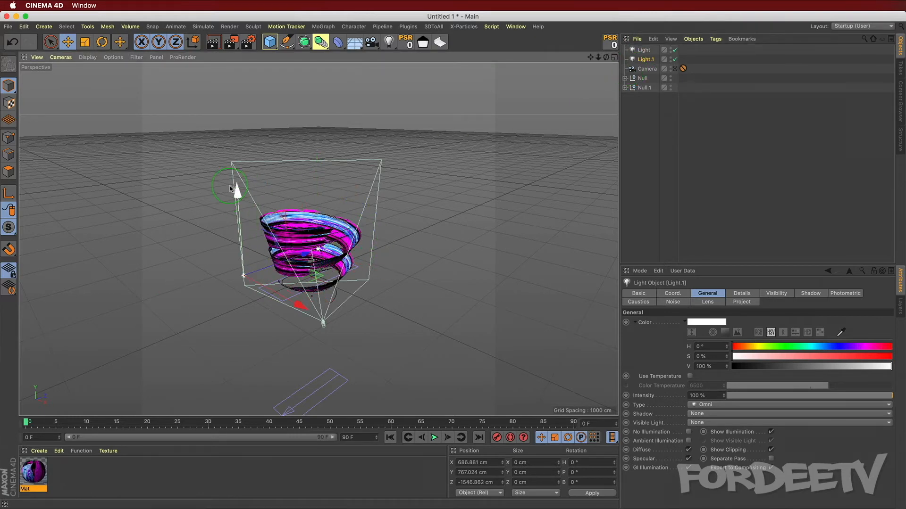
pyautogui.moveTo(237, 191); pyautogui.dragTo(234, 167)
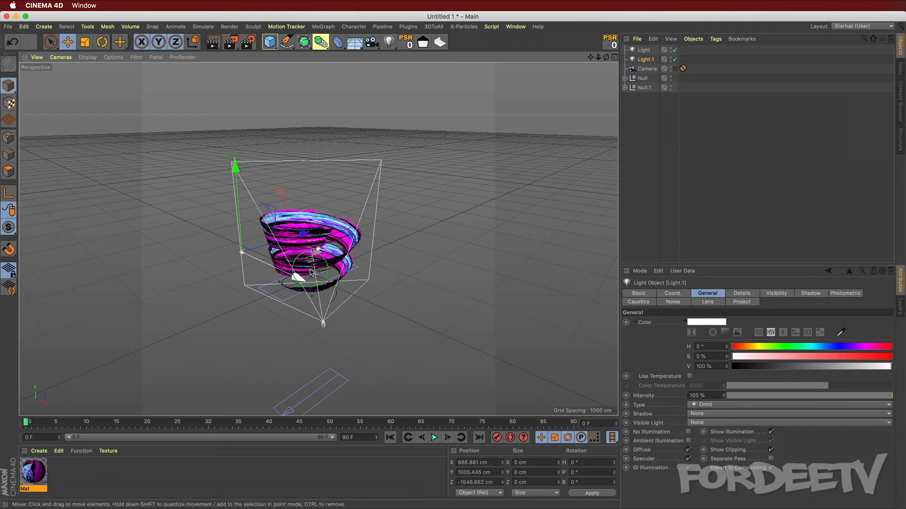
# Step: Move the original light to about X 1063 cm and Y -44 cm
pyautogui.click(644, 50)
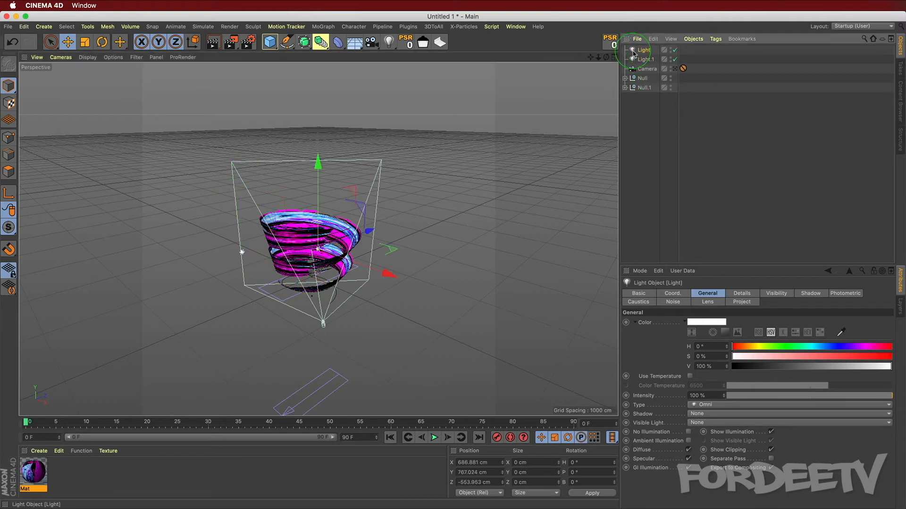
pyautogui.moveTo(384, 277); pyautogui.dragTo(415, 283)
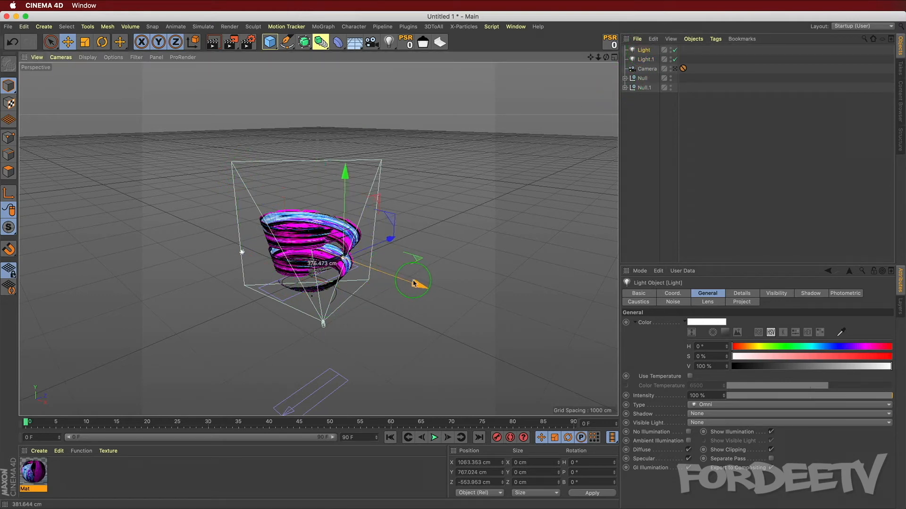
pyautogui.moveTo(340, 176); pyautogui.dragTo(343, 247)
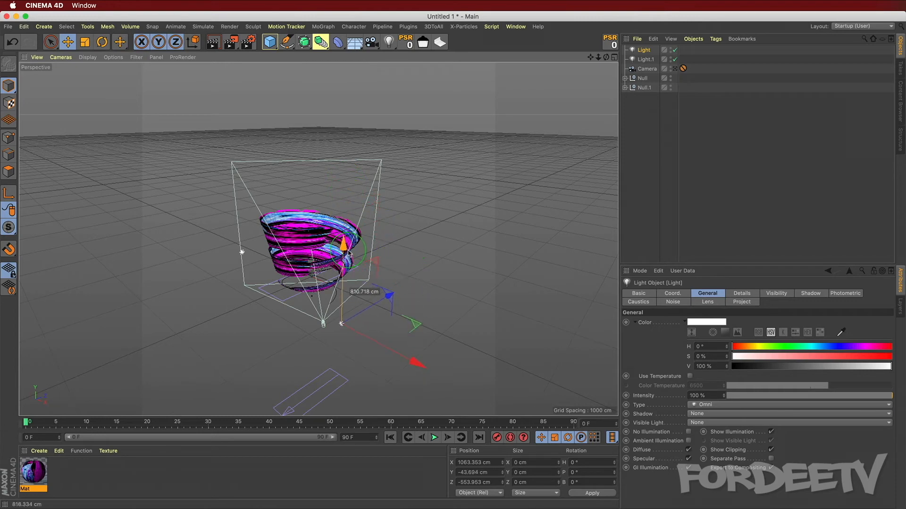
# Step: Move the duplicate light to about Y 1115 cm and Z -1671 cm
pyautogui.click(445, 97)
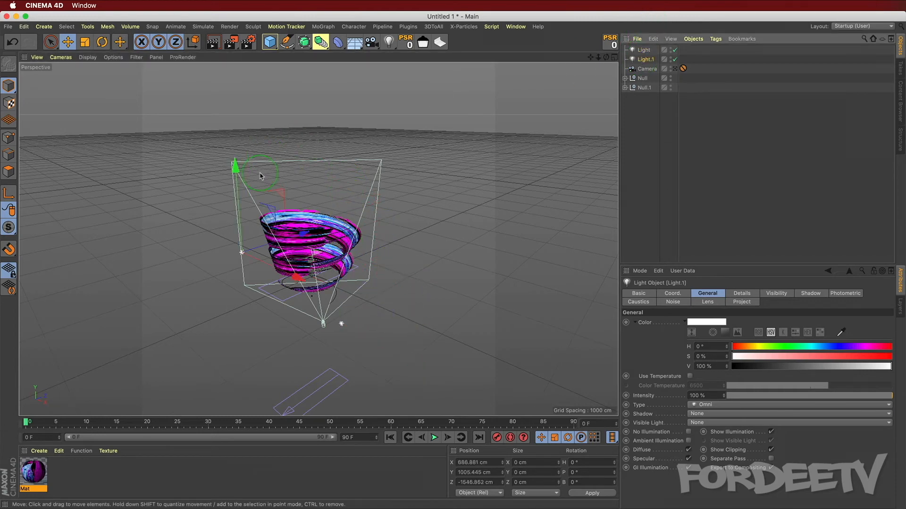
pyautogui.moveTo(235, 168); pyautogui.dragTo(233, 157)
pyautogui.moveTo(301, 224); pyautogui.dragTo(289, 231)
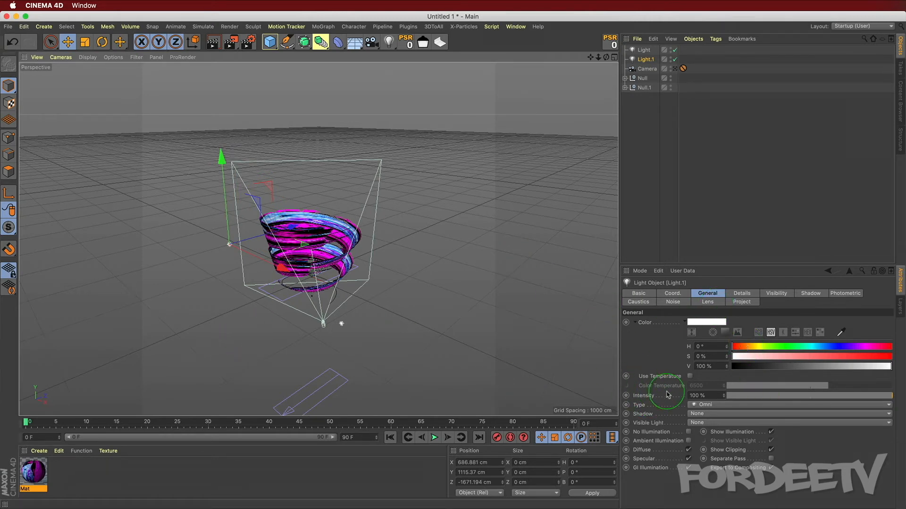
# Step: Set the duplicate light's intensity to 85%
pyautogui.doubleClick(706, 395)
pyautogui.write('85')
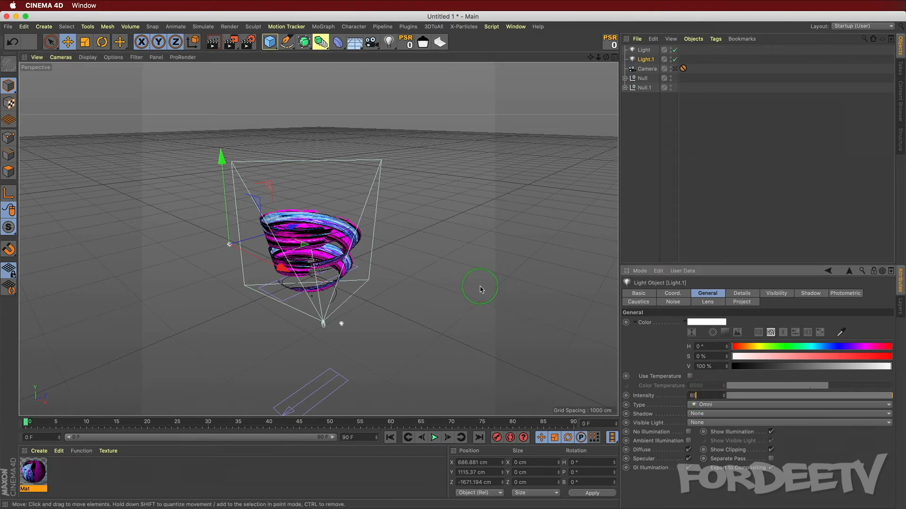
pyautogui.write('0')
pyautogui.press('Return')
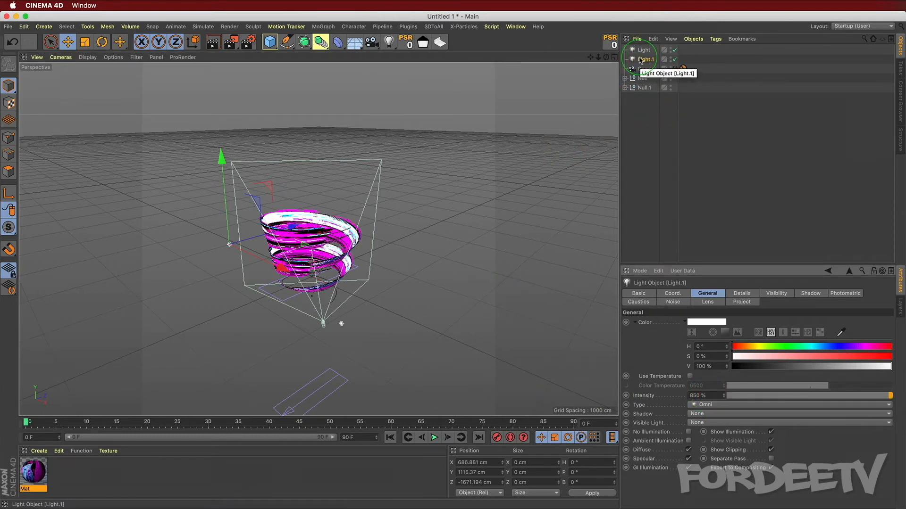
pyautogui.moveTo(712, 395); pyautogui.dragTo(504, 389)
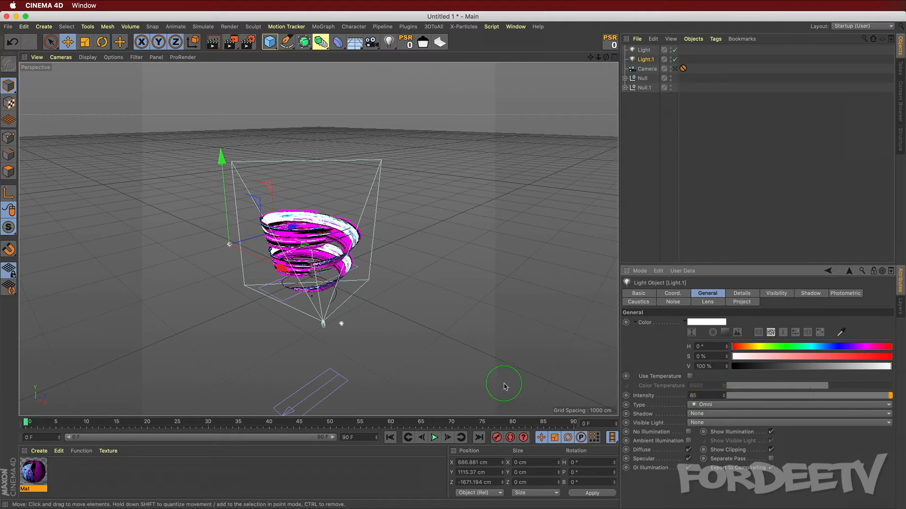
pyautogui.press('Return')
# Step: Set the original light's intensity to 70%
pyautogui.click(643, 50)
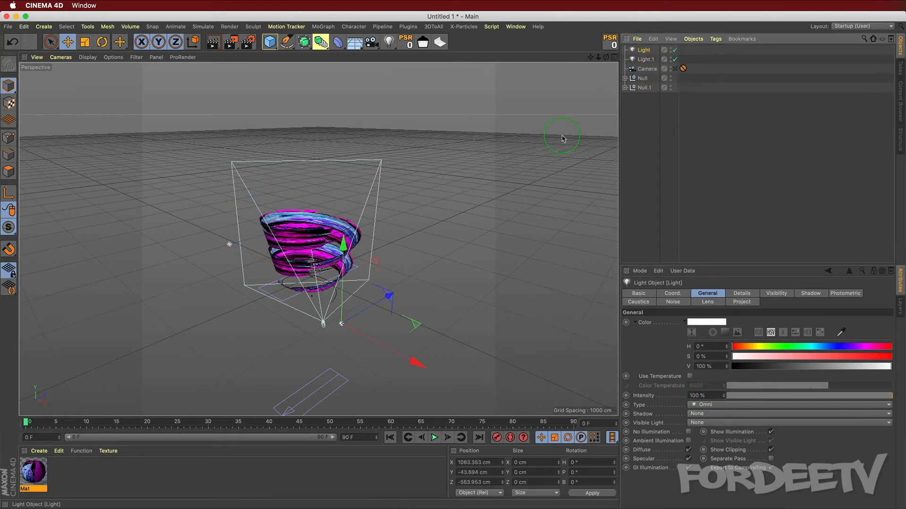
pyautogui.moveTo(705, 395); pyautogui.dragTo(523, 378)
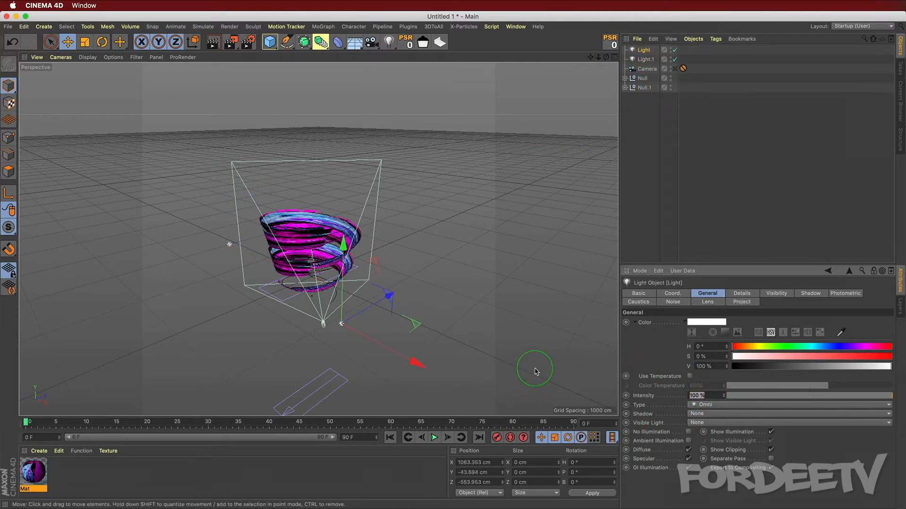
pyautogui.press('Return')
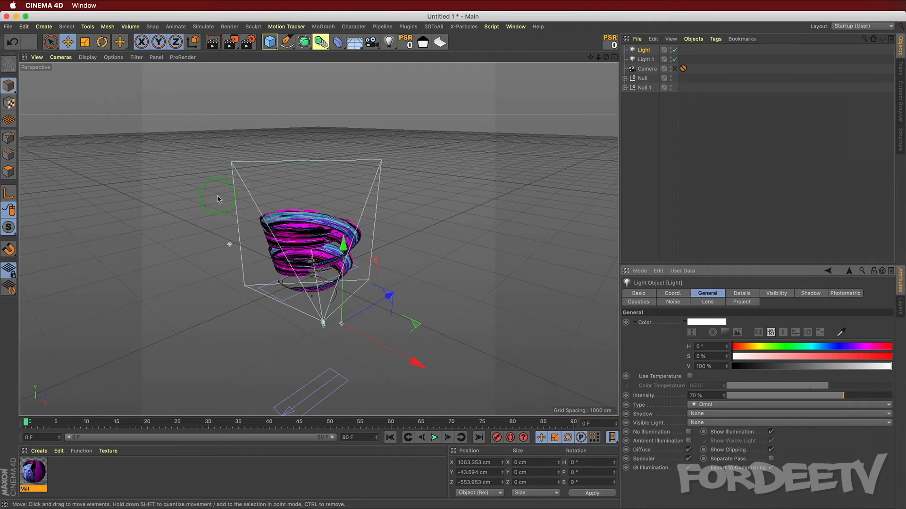
# Step: Look through the scene camera and render a preview of the strokes in the viewport
pyautogui.click(675, 69)
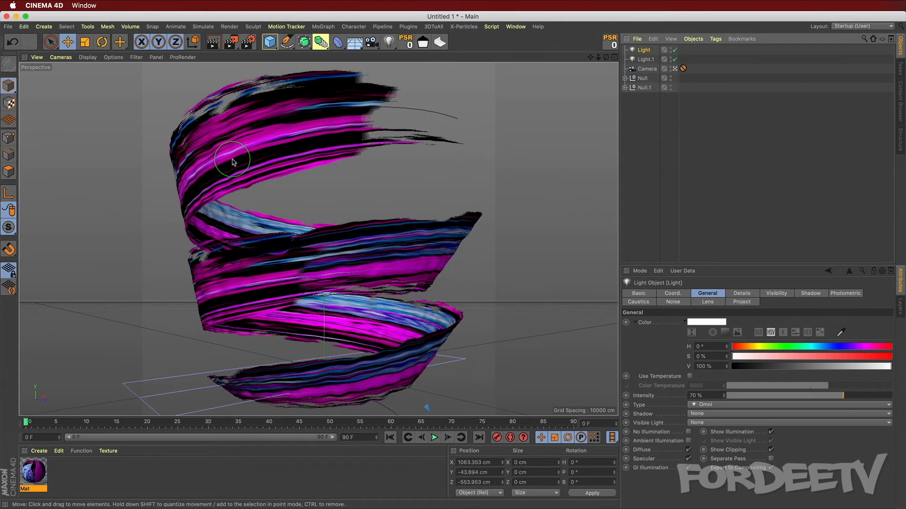
pyautogui.press('super+r')
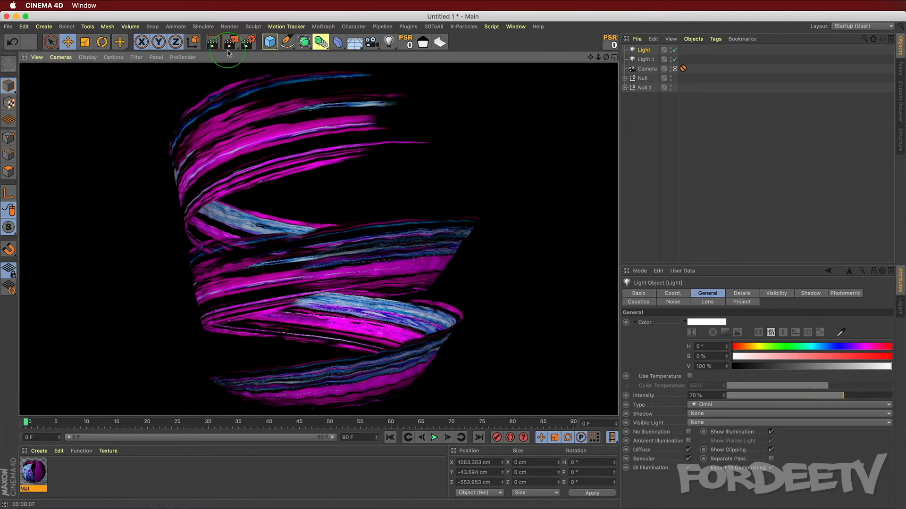
# Step: In the render settings, set the saved image file to 3DStroke_Purple in PNG format and close the settings
pyautogui.click(247, 43)
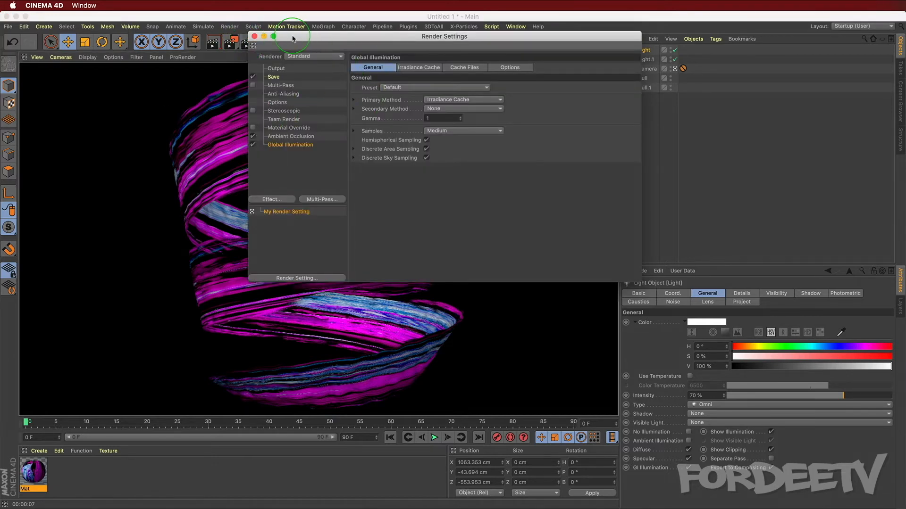
pyautogui.click(276, 70)
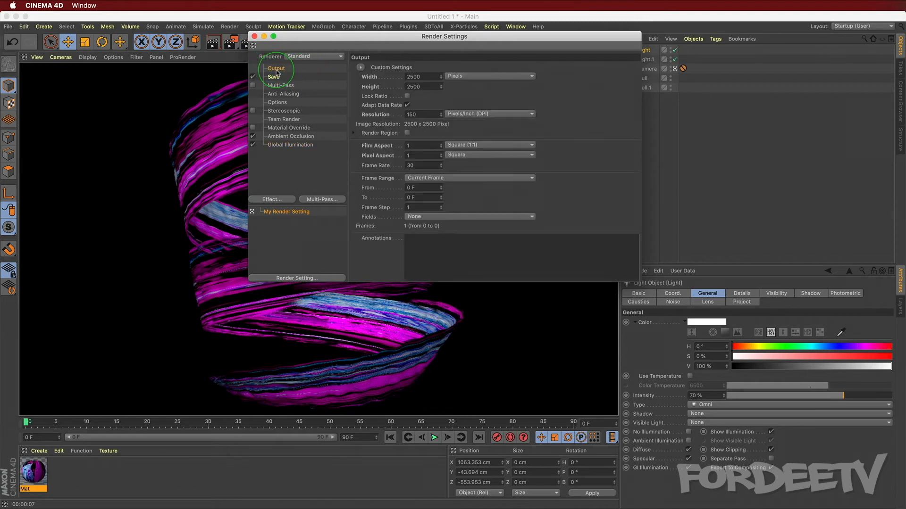
pyautogui.click(273, 77)
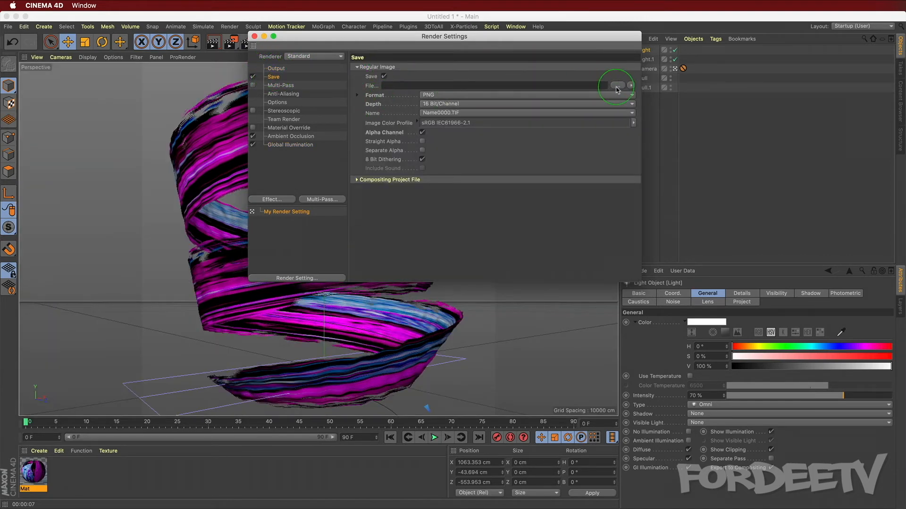
pyautogui.click(617, 87)
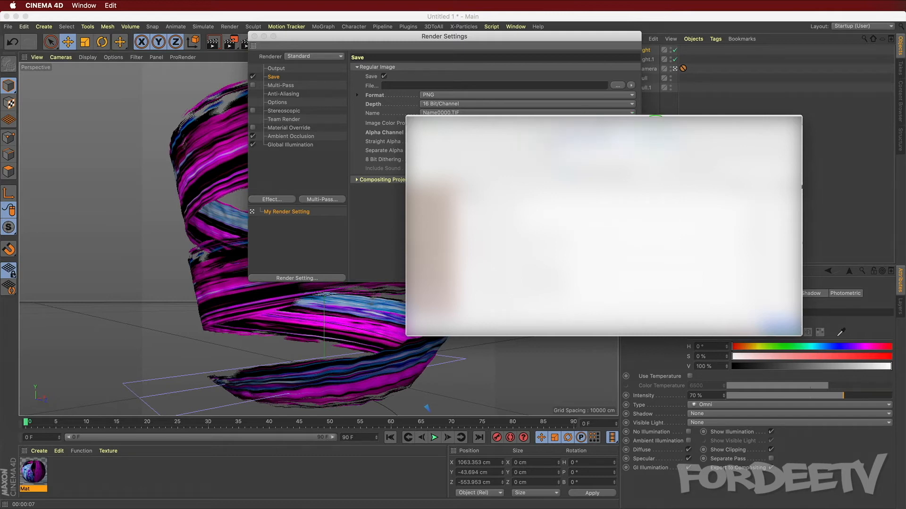
pyautogui.press('Return')
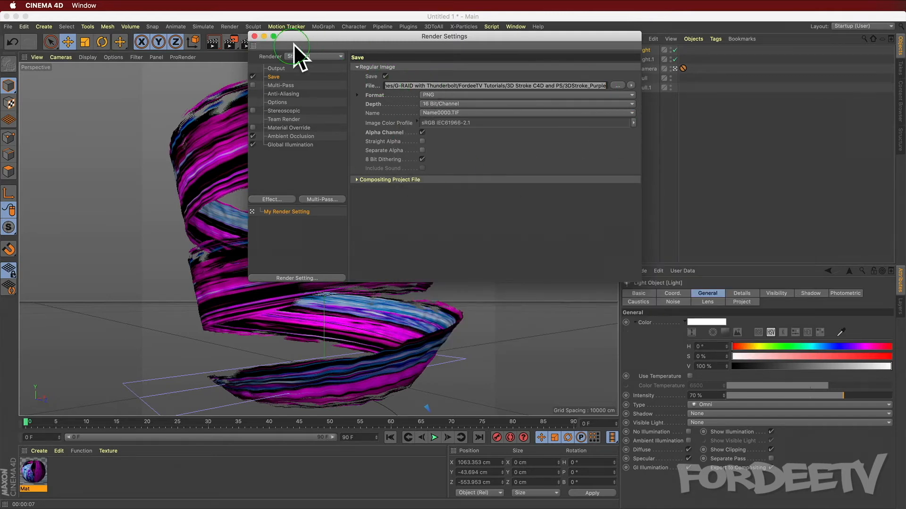
pyautogui.click(256, 38)
# Step: Render the final image to the Picture Viewer and close the viewer afterwards
pyautogui.click(218, 215)
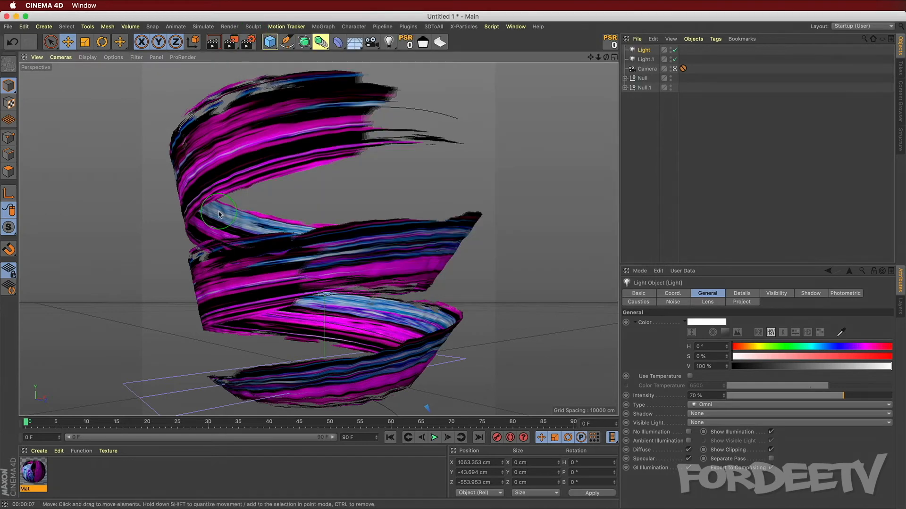
pyautogui.hotkey('shift', 'r')
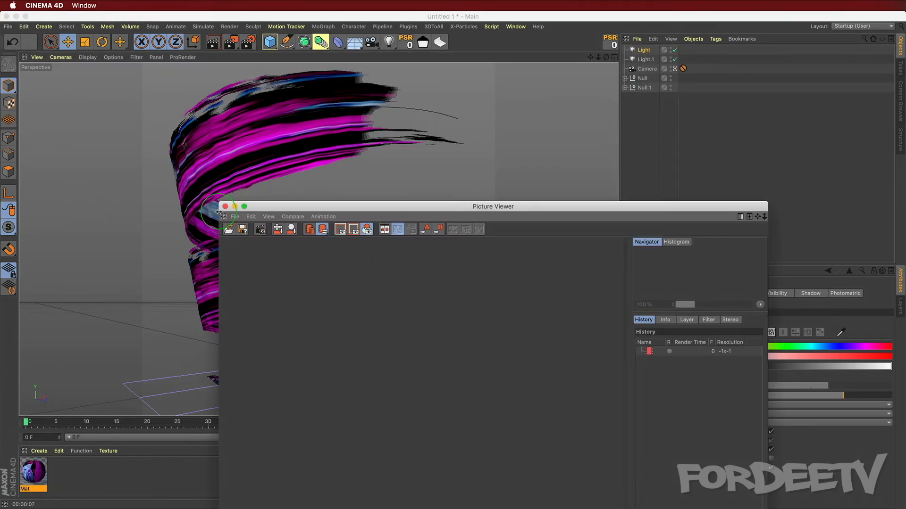
pyautogui.moveTo(343, 205); pyautogui.dragTo(246, 136)
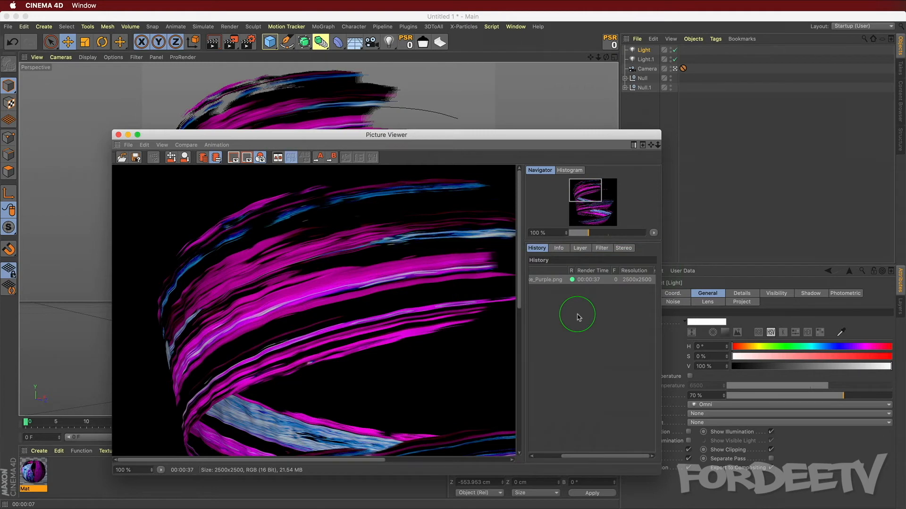
pyautogui.click(118, 135)
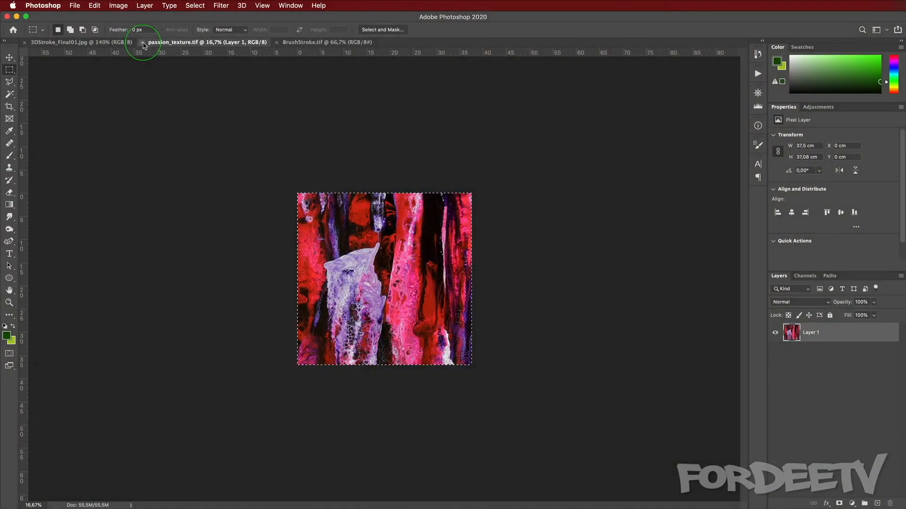
# Step: Switch to Photoshop and close the open BrushStroke.tif and 3DStroke_Final01.jpg documents
pyautogui.click(141, 42)
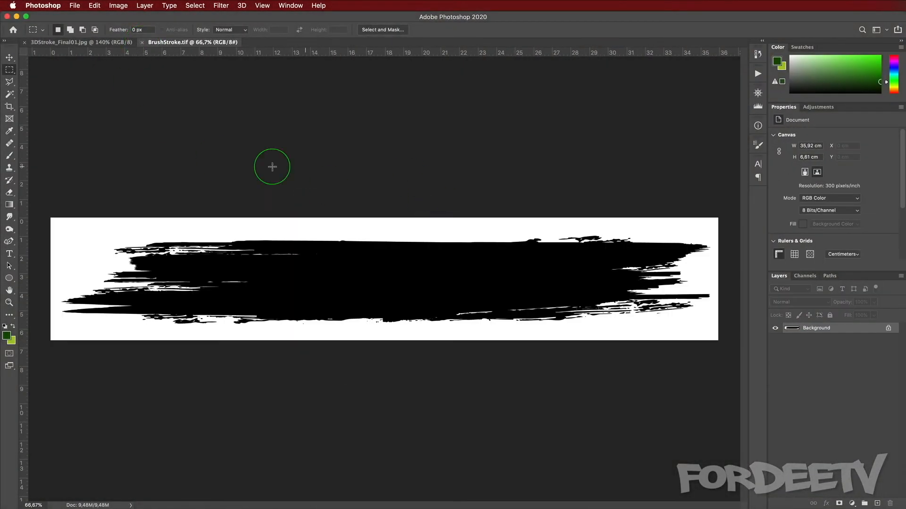
pyautogui.click(142, 42)
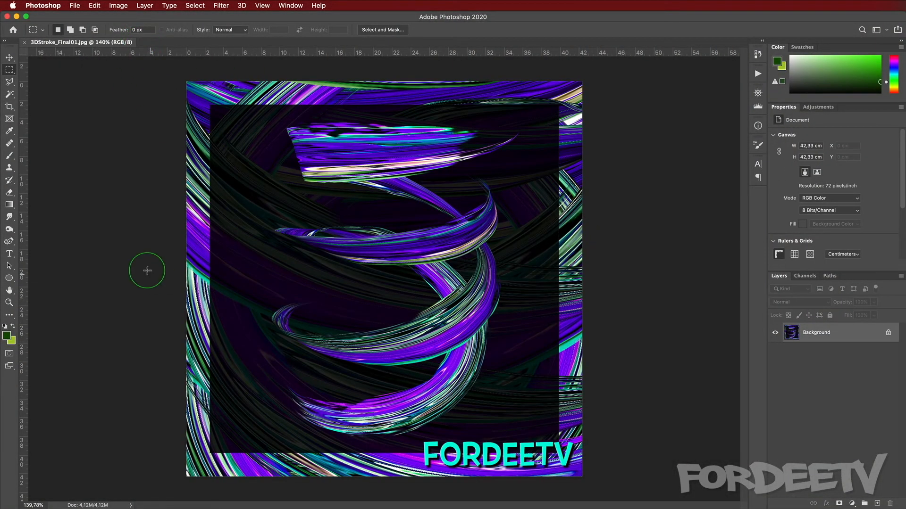
pyautogui.click(20, 42)
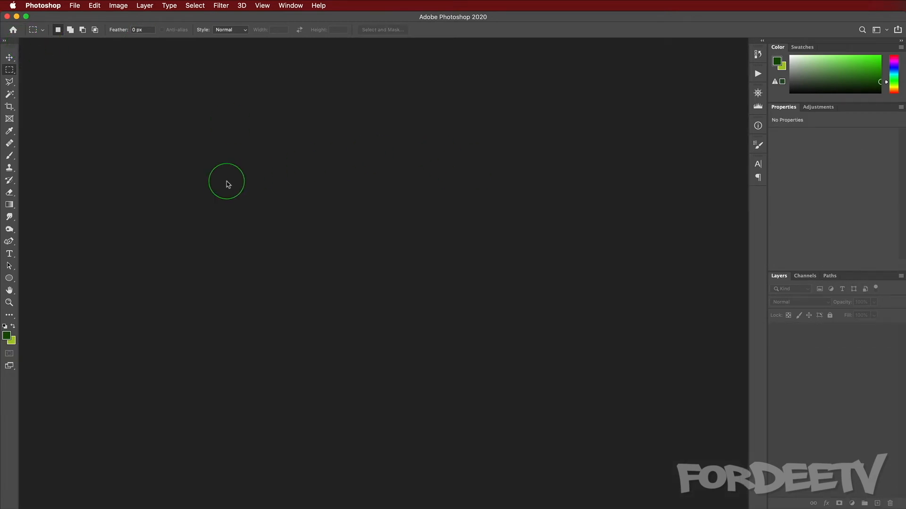
# Step: Open the rendered 3DStroke_Purple.png image
pyautogui.press('super+o')
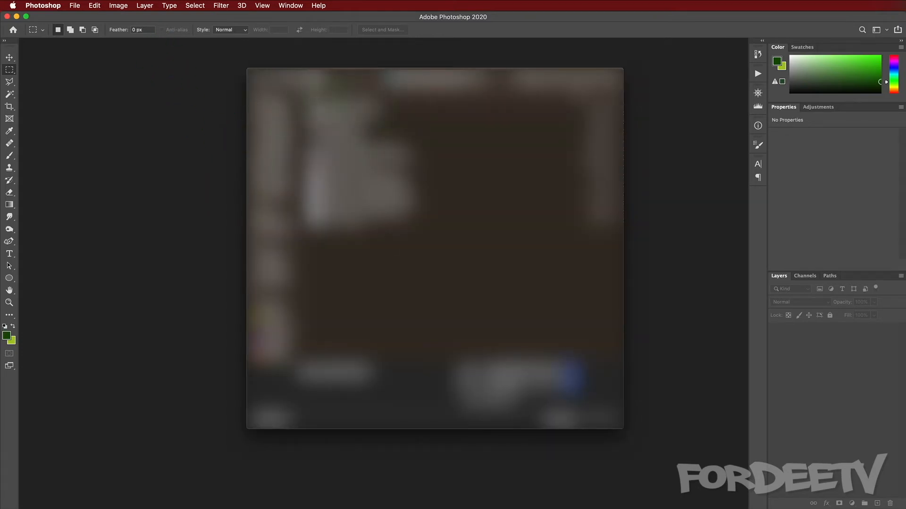
pyautogui.click(347, 104)
pyautogui.press('Return')
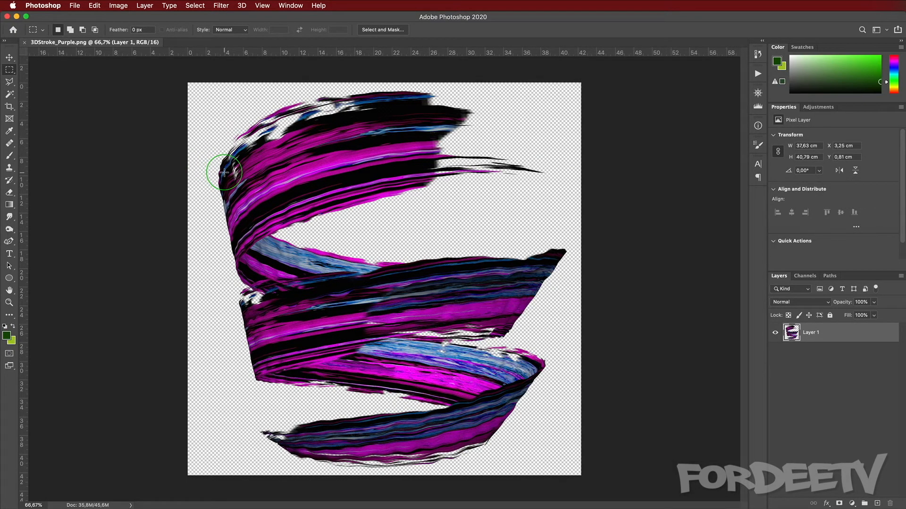
# Step: Create a new A3 print document at 300 pixels per inch
pyautogui.press('super+n')
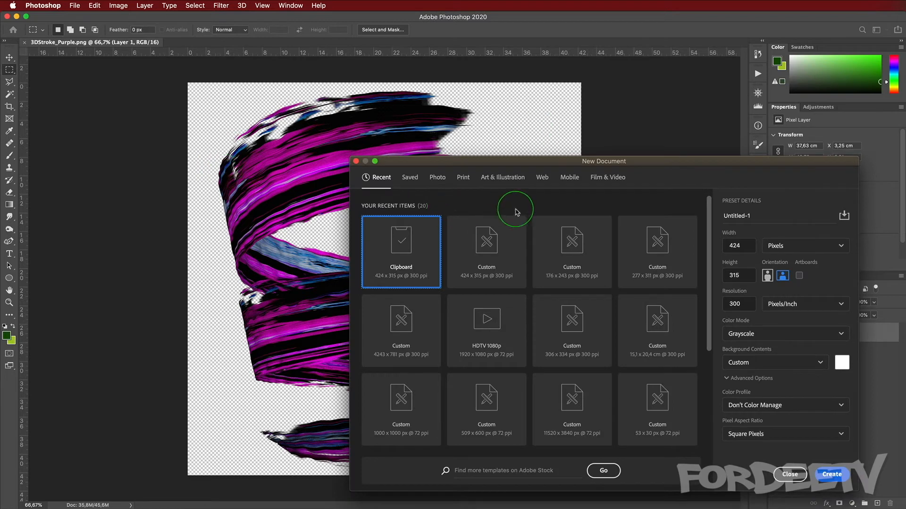
pyautogui.click(457, 179)
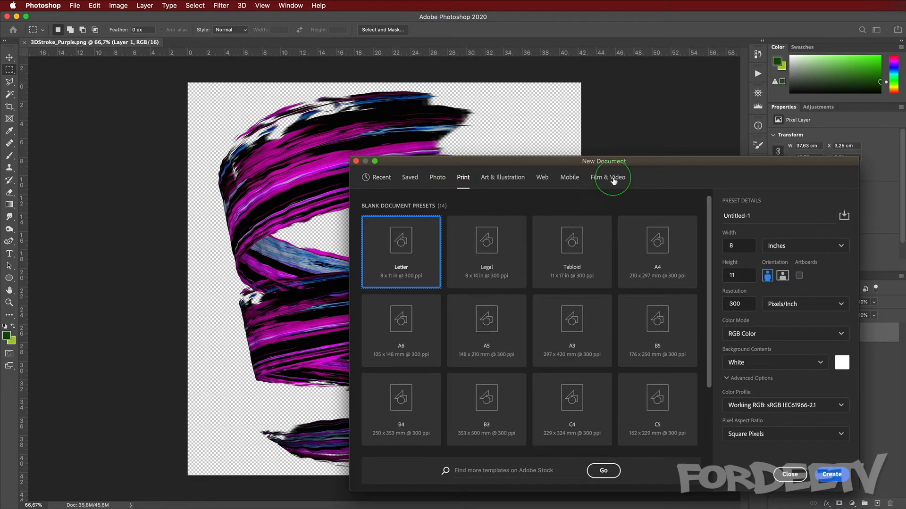
pyautogui.click(651, 243)
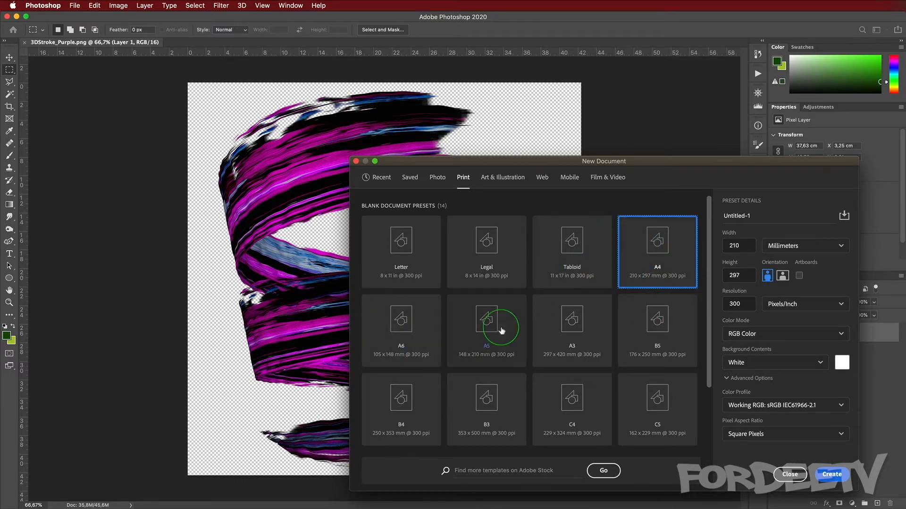
pyautogui.click(566, 319)
pyautogui.press('Return')
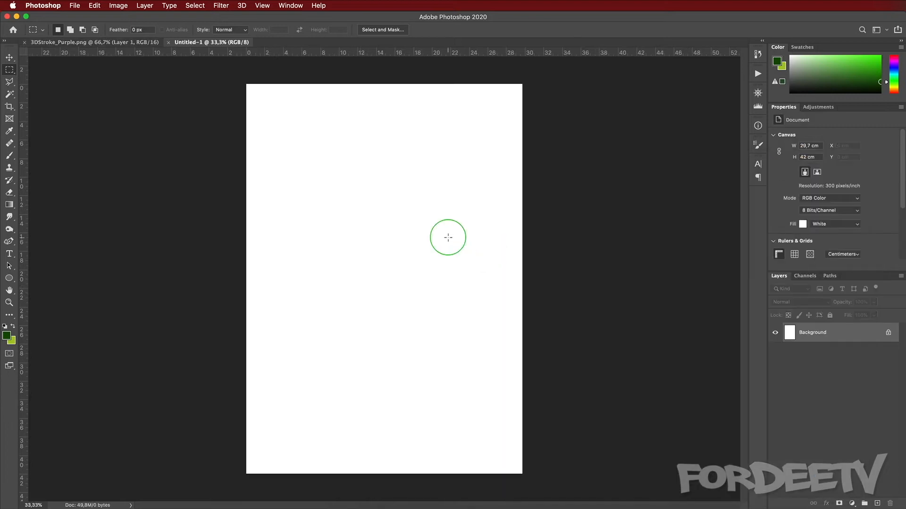
# Step: Paste the stroke render into the new A3 document
pyautogui.click(66, 48)
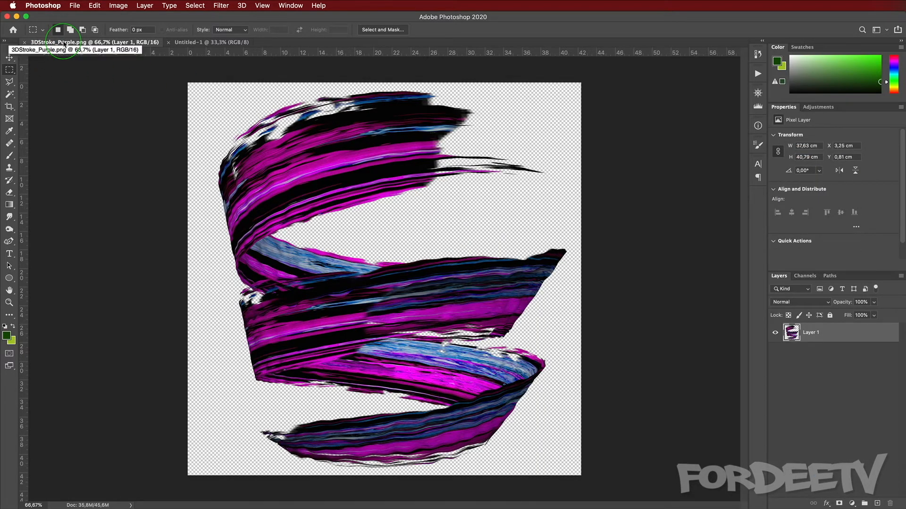
pyautogui.click(224, 43)
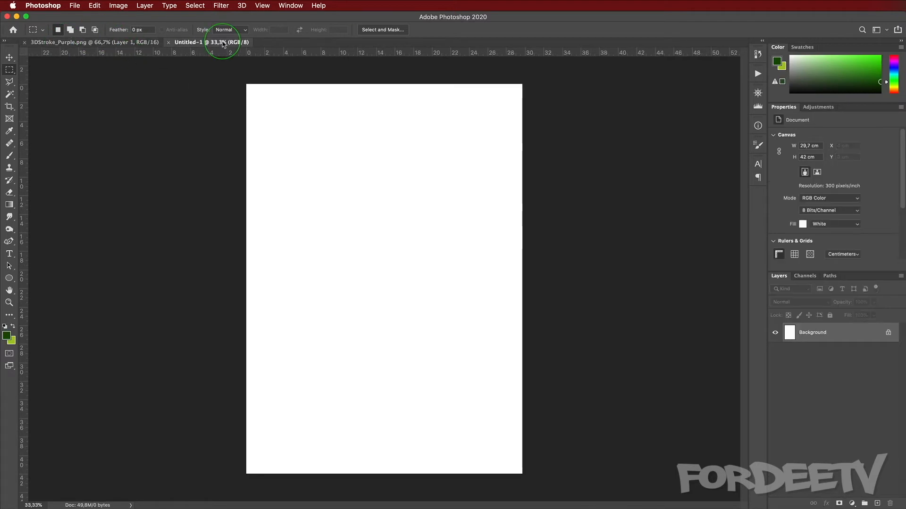
pyautogui.press('super+v')
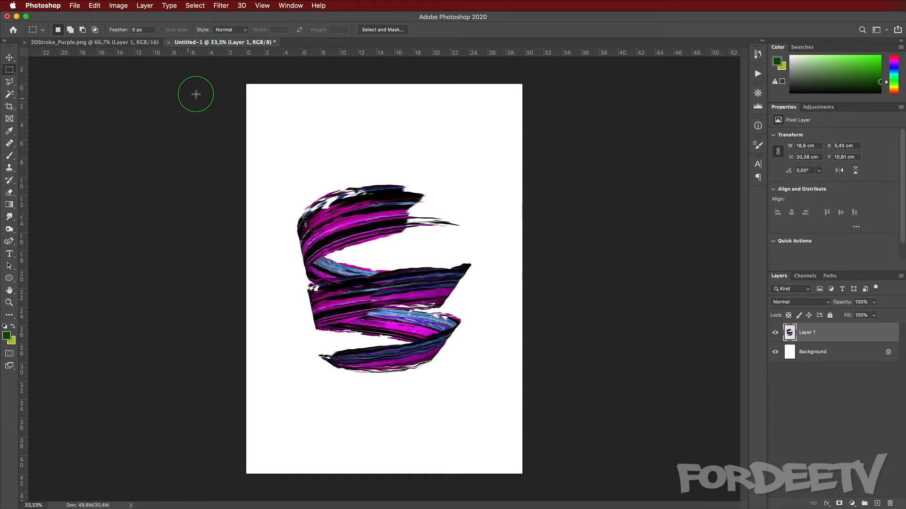
# Step: Group the pasted stroke layer and scale it up to about 26 x 28 cm on the page
pyautogui.press('super+g')
pyautogui.press('super+t')
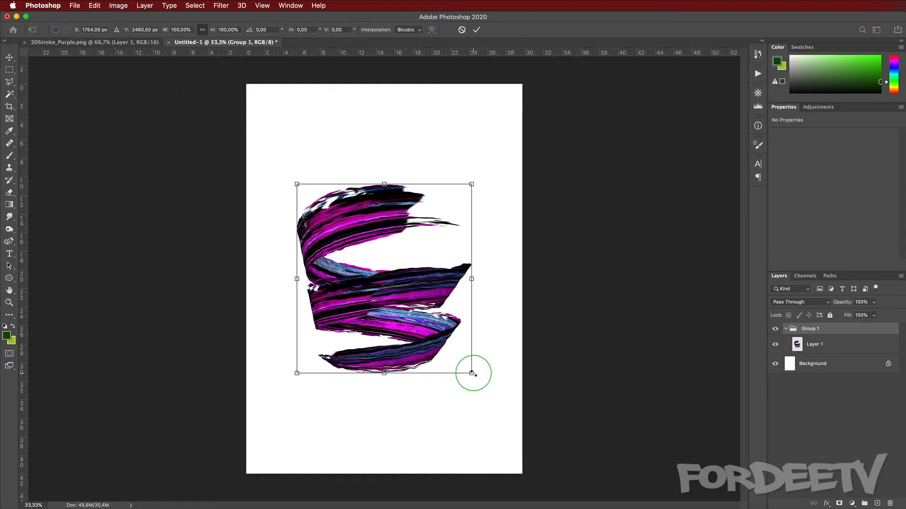
pyautogui.keyDown('alt'); pyautogui.moveTo(470, 372); pyautogui.dragTo(514, 399); pyautogui.keyUp('alt')
pyautogui.press('Return')
pyautogui.press('m')
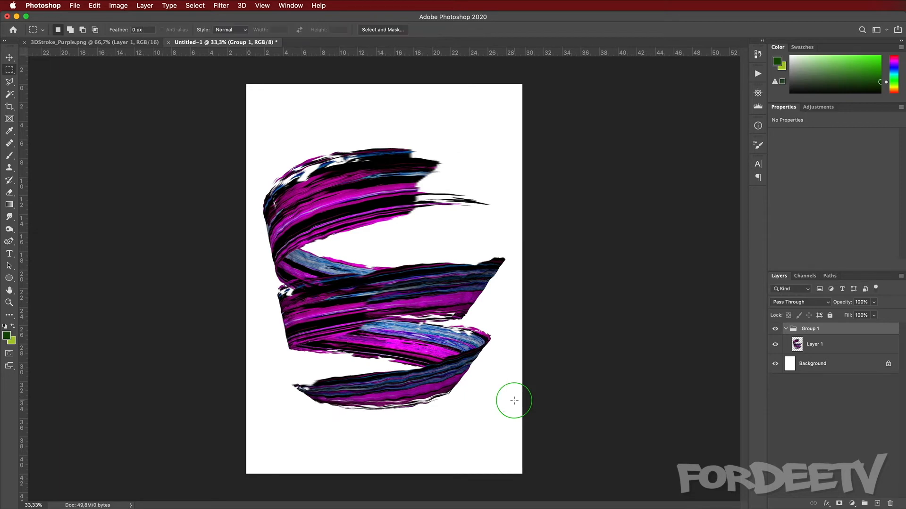
# Step: Move the stroke layer out of the group and delete the empty group
pyautogui.press('Return')
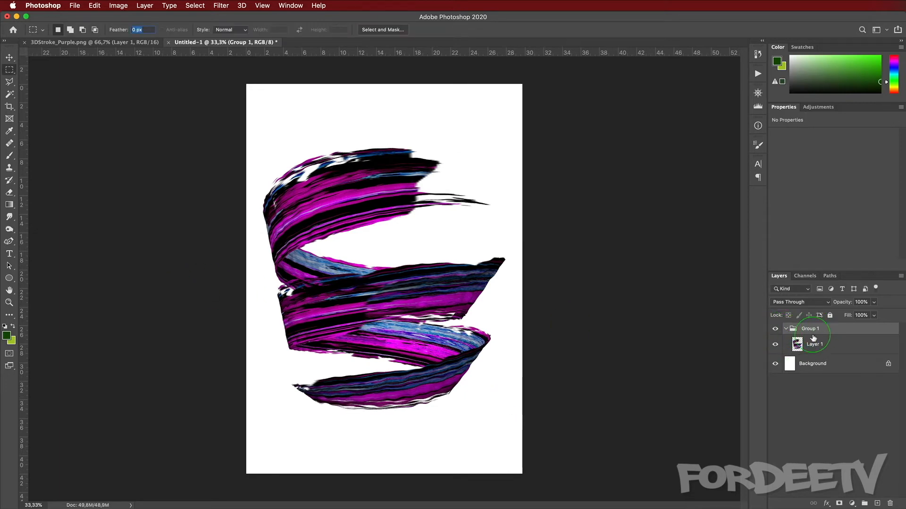
pyautogui.moveTo(815, 345); pyautogui.dragTo(809, 355)
pyautogui.click(812, 327)
pyautogui.click(889, 498)
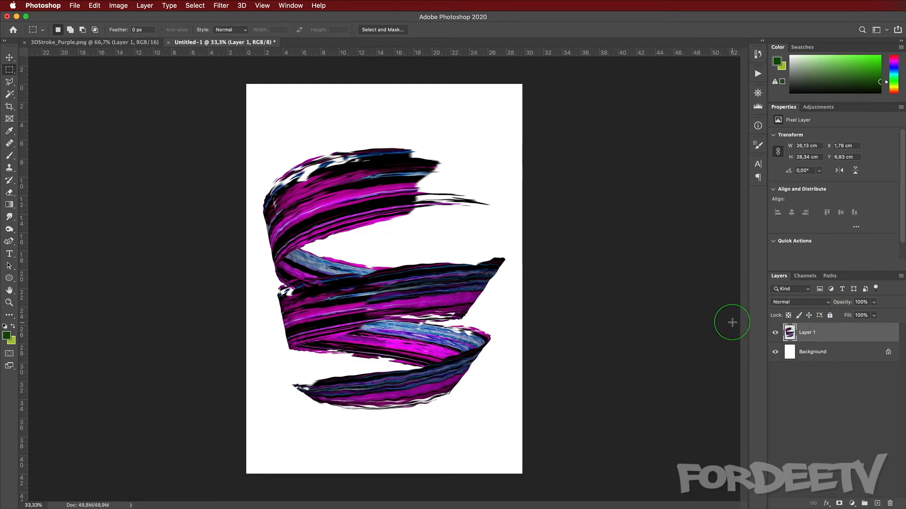
# Step: Duplicate the stroke layer and scale the copy up to about 190% so it fills the page
pyautogui.press('super+j')
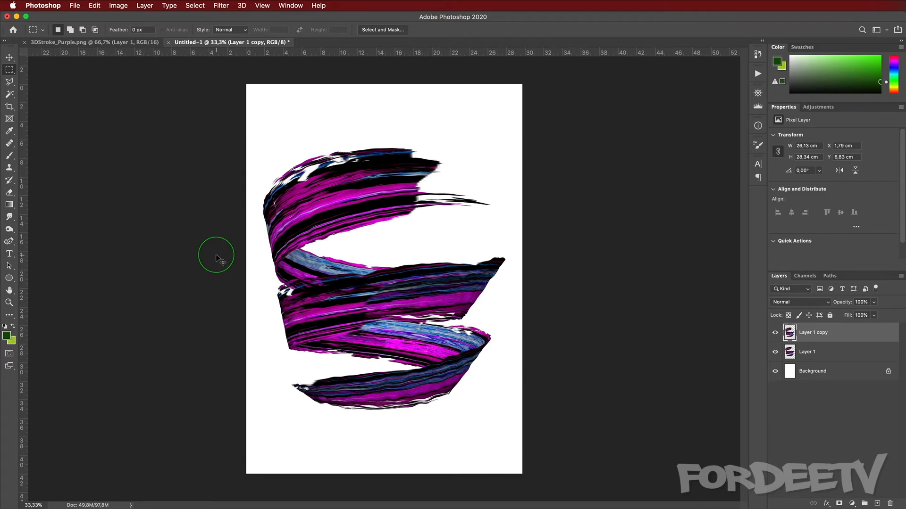
pyautogui.press('super+t')
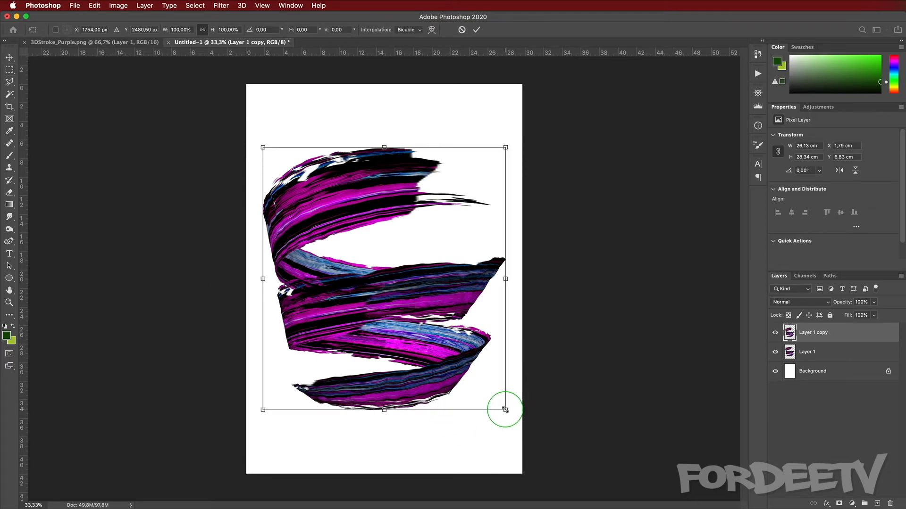
pyautogui.moveTo(505, 410); pyautogui.dragTo(651, 496)
pyautogui.click(261, 239)
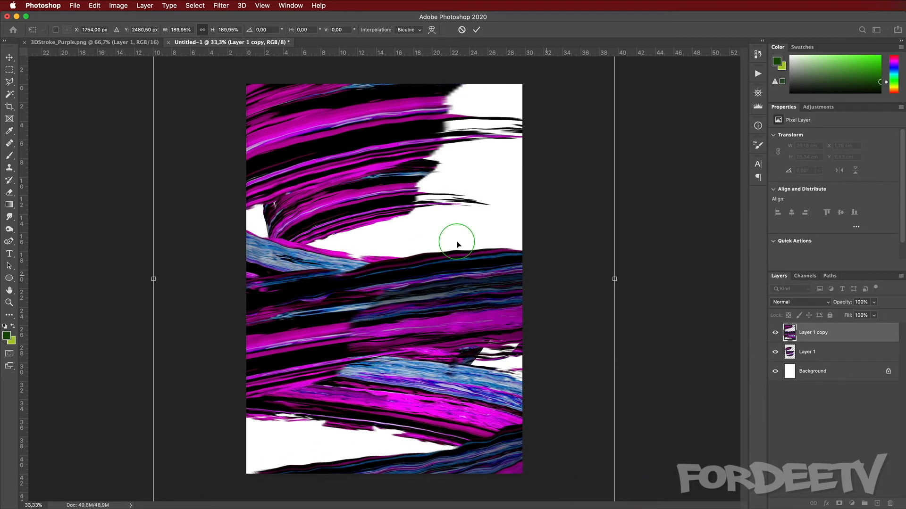
pyautogui.press('Return')
pyautogui.press('m')
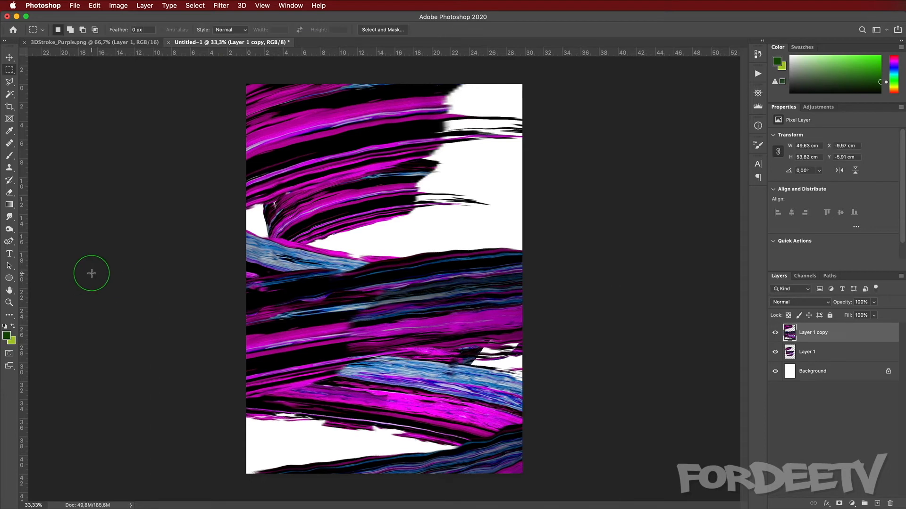
# Step: Duplicate the enlarged stroke layer and move the new copy upward on the page
pyautogui.press('super+j')
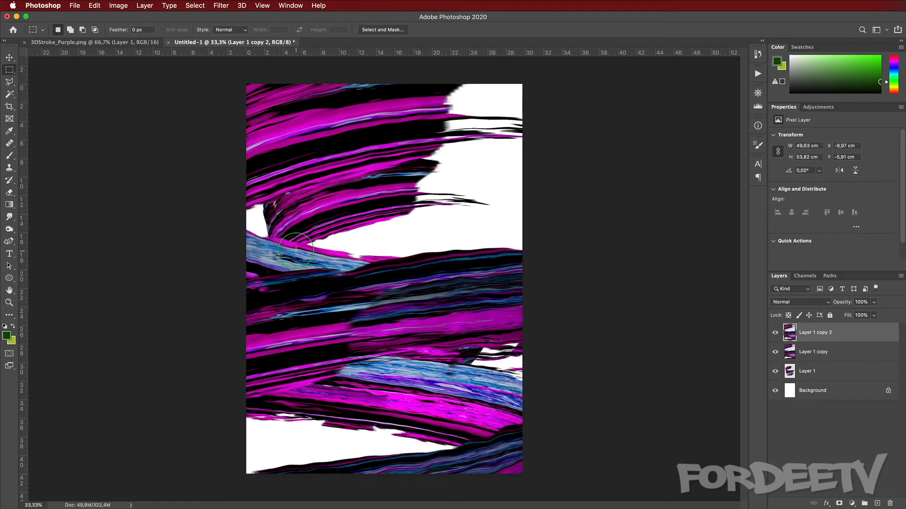
pyautogui.press('v')
pyautogui.moveTo(355, 267); pyautogui.dragTo(356, 216)
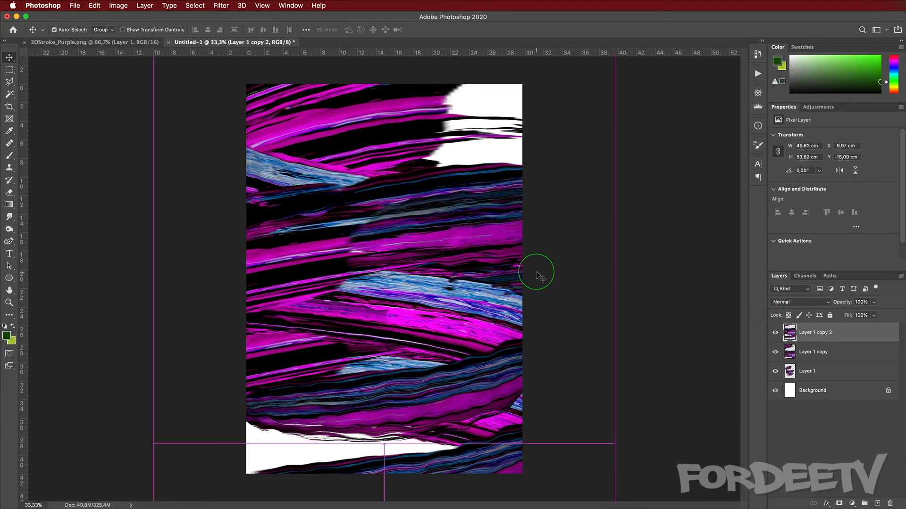
# Step: Duplicate the enlarged stroke layer, rotate the copy 180° and move it down on the page
pyautogui.press('super+j')
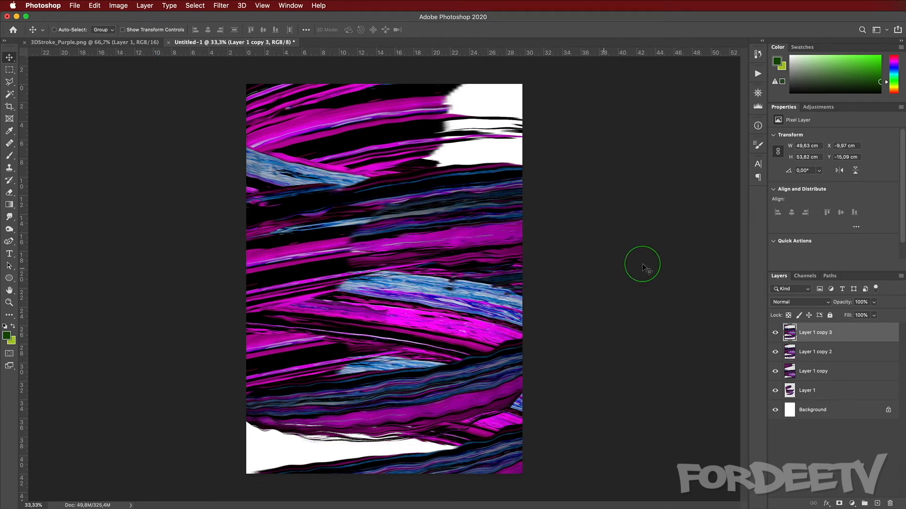
pyautogui.press('super+t')
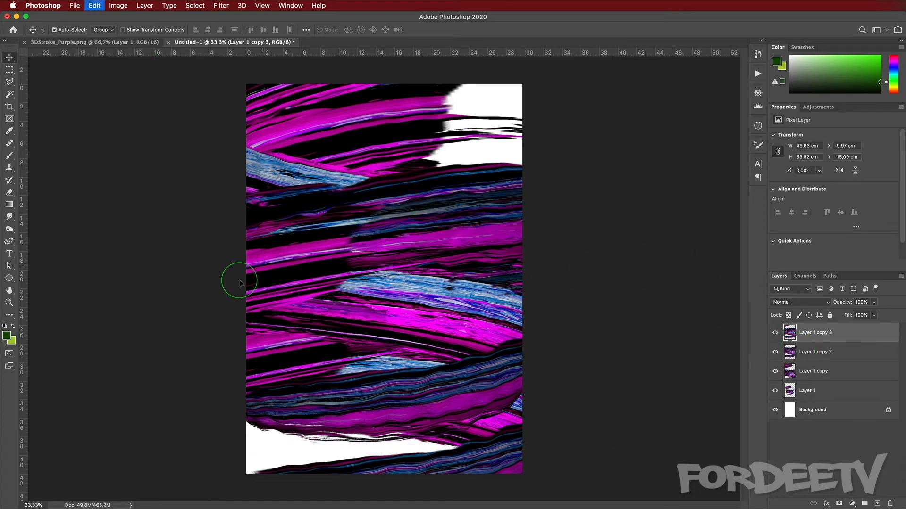
pyautogui.keyDown('shift'); pyautogui.moveTo(79, 186); pyautogui.dragTo(707, 205); pyautogui.keyUp('shift')
pyautogui.moveTo(264, 296); pyautogui.dragTo(270, 507)
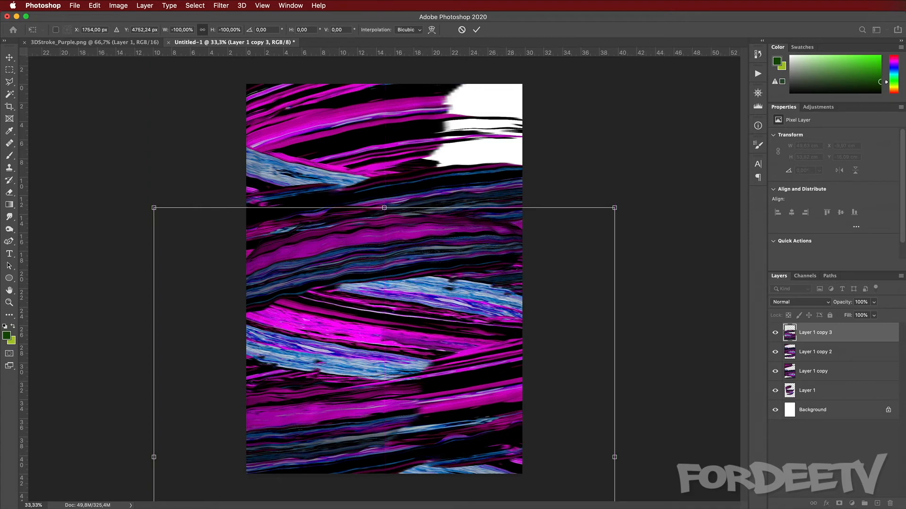
pyautogui.press('Return')
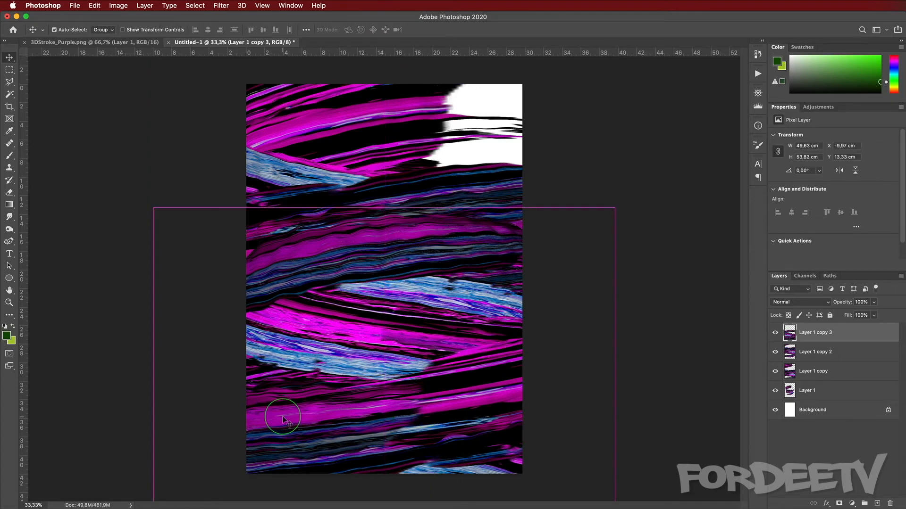
# Step: Duplicate the rotated layer, rotate the new copy 180° and move it up and to the right
pyautogui.press('super+j')
pyautogui.moveTo(279, 430); pyautogui.dragTo(303, 307)
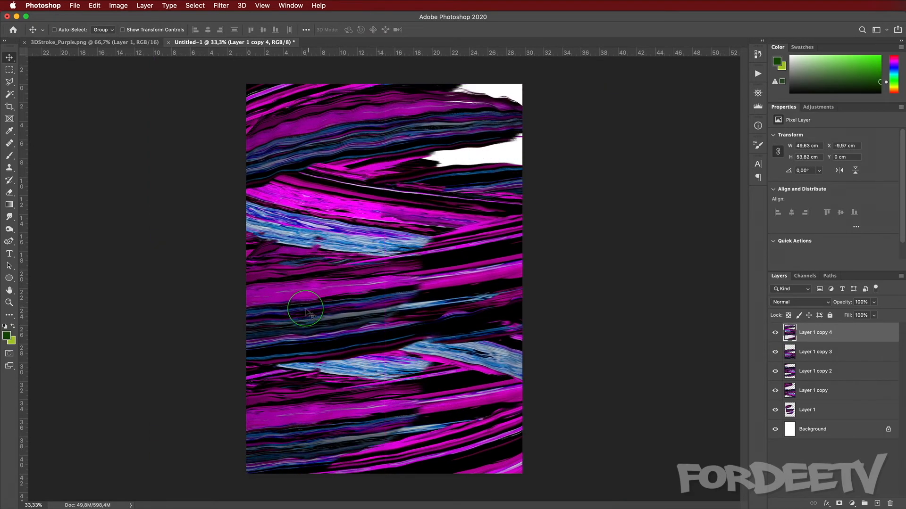
pyautogui.press('super+t')
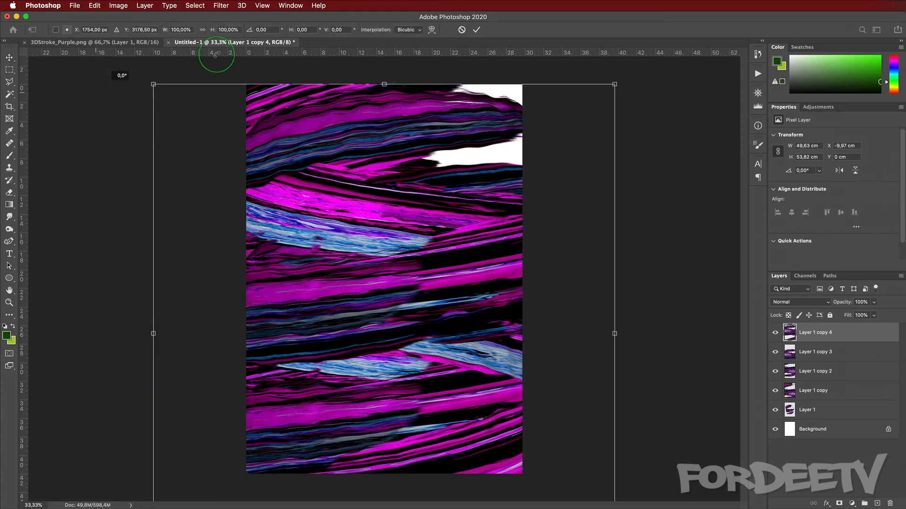
pyautogui.moveTo(216, 55); pyautogui.dragTo(542, 445)
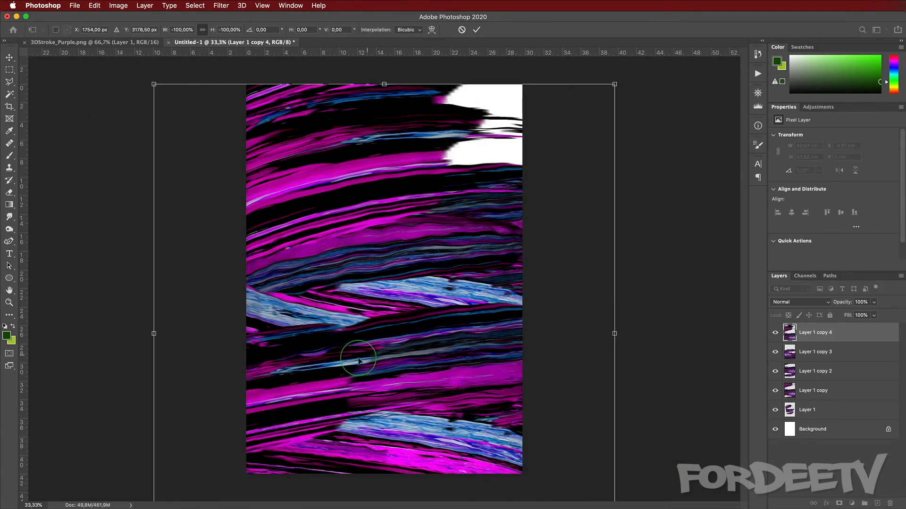
pyautogui.moveTo(356, 364); pyautogui.dragTo(425, 293)
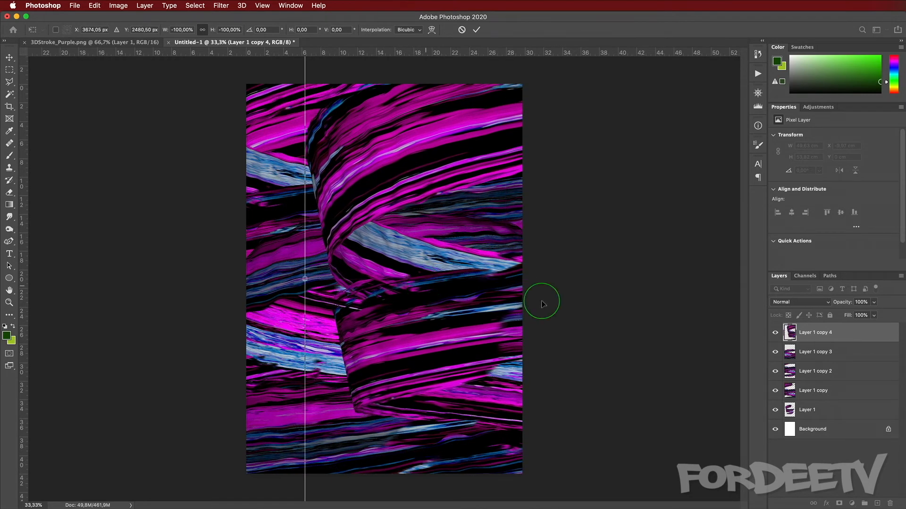
pyautogui.click(861, 345)
pyautogui.click(790, 331)
pyautogui.press('m')
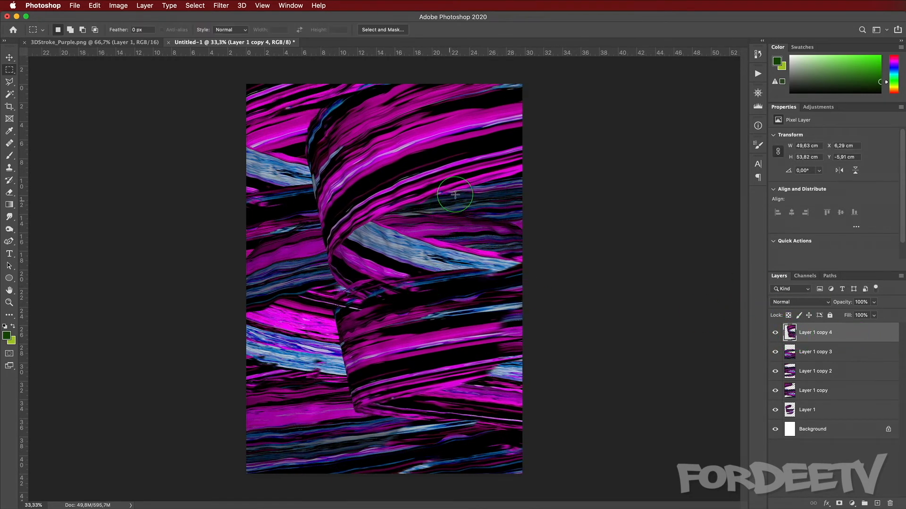
# Step: Draw a polygonal lasso selection around the lower half of the top copy, delete that part and deselect
pyautogui.press('l')
pyautogui.click(537, 152)
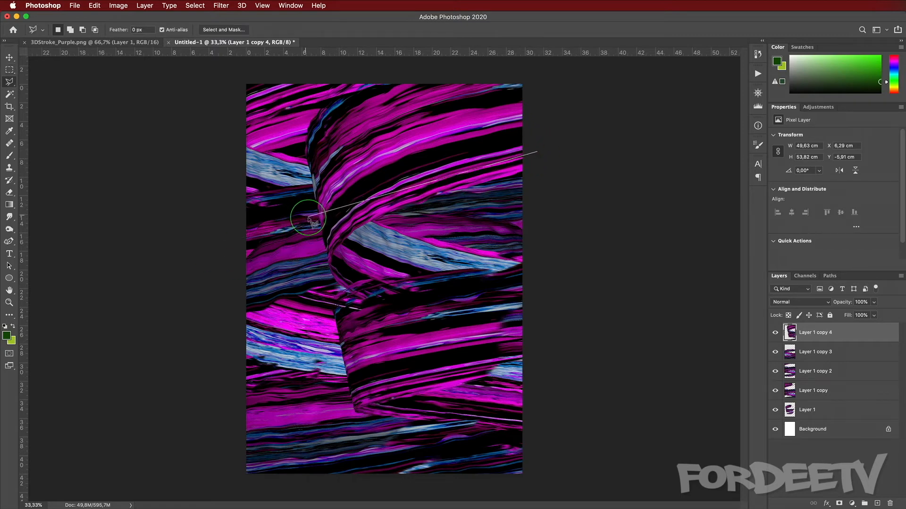
pyautogui.click(309, 218)
pyautogui.click(323, 430)
pyautogui.click(624, 480)
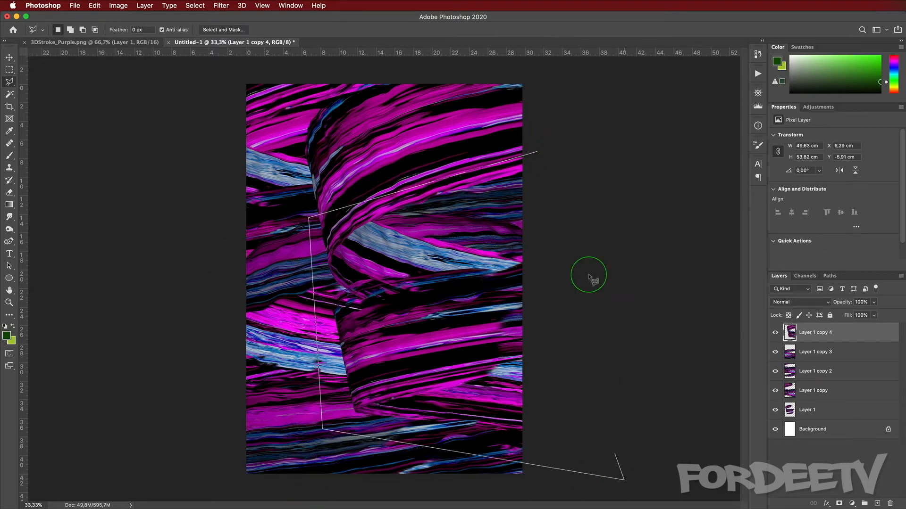
pyautogui.doubleClick(600, 149)
pyautogui.press('Delete')
pyautogui.press('super+d')
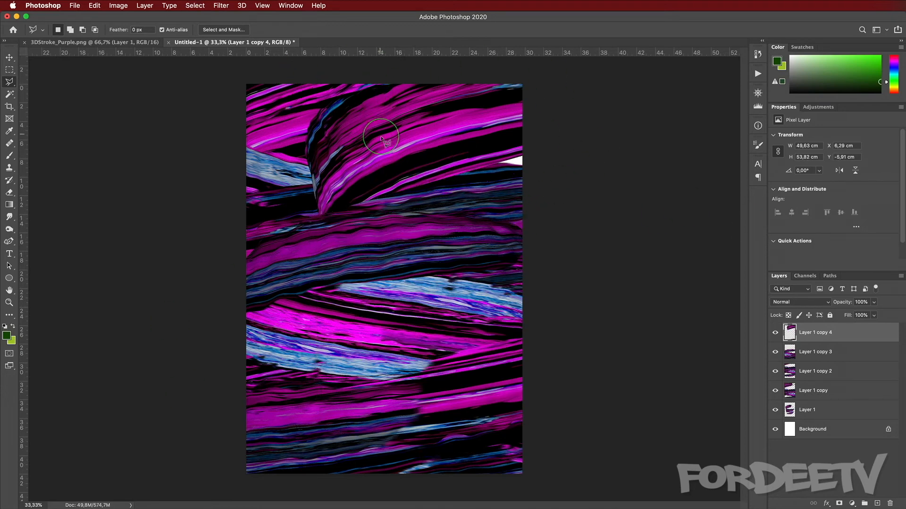
# Step: Transform the trimmed copy, pulling its top-right corner outward to a width of about 109%
pyautogui.press('super+t')
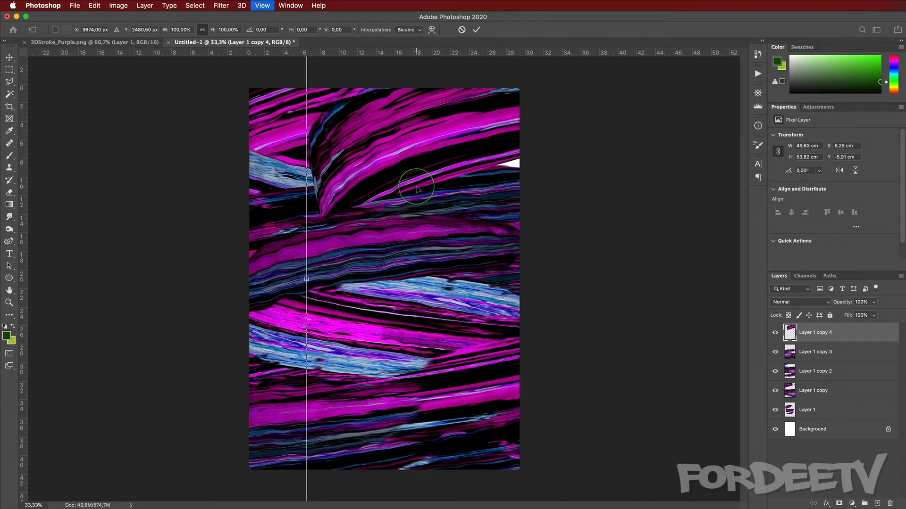
pyautogui.press('super+0')
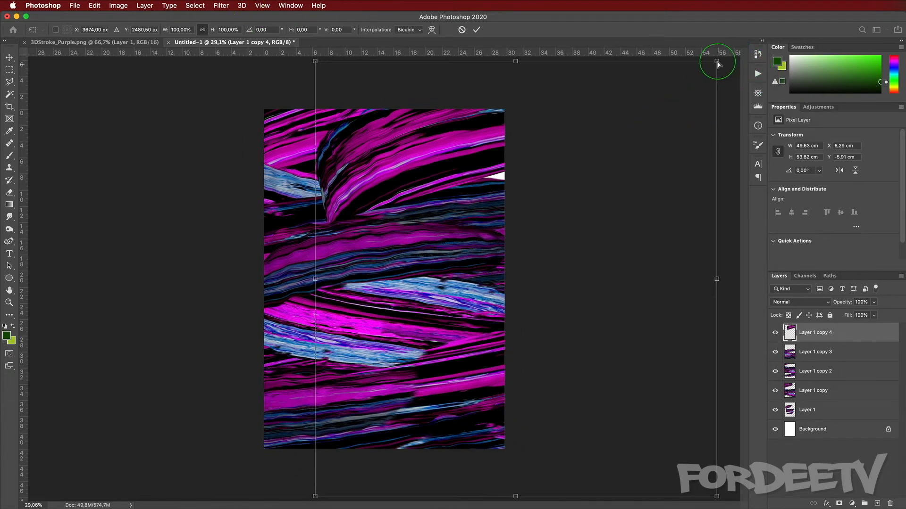
pyautogui.keyDown('super'); pyautogui.moveTo(717, 63); pyautogui.dragTo(756, 81); pyautogui.keyUp('super')
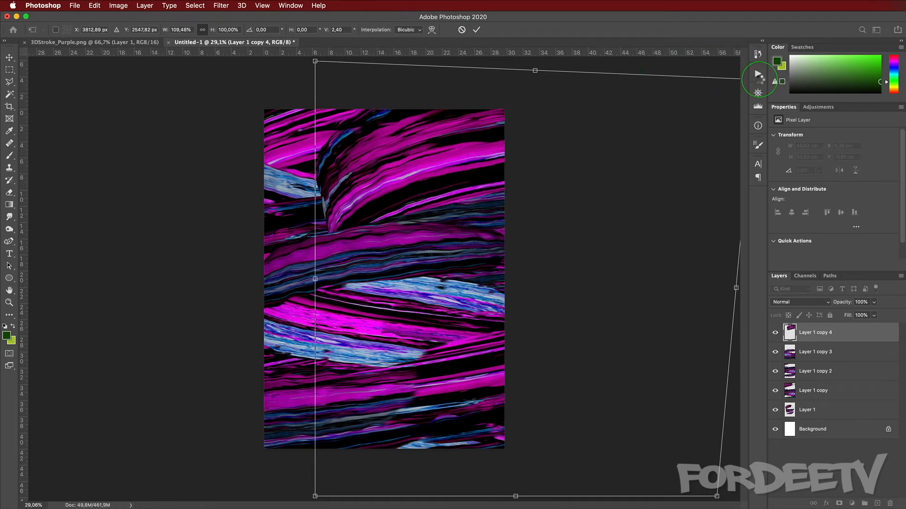
pyautogui.press('Return')
# Step: Select the four upper stroke copies together and merge them into one layer
pyautogui.press('l')
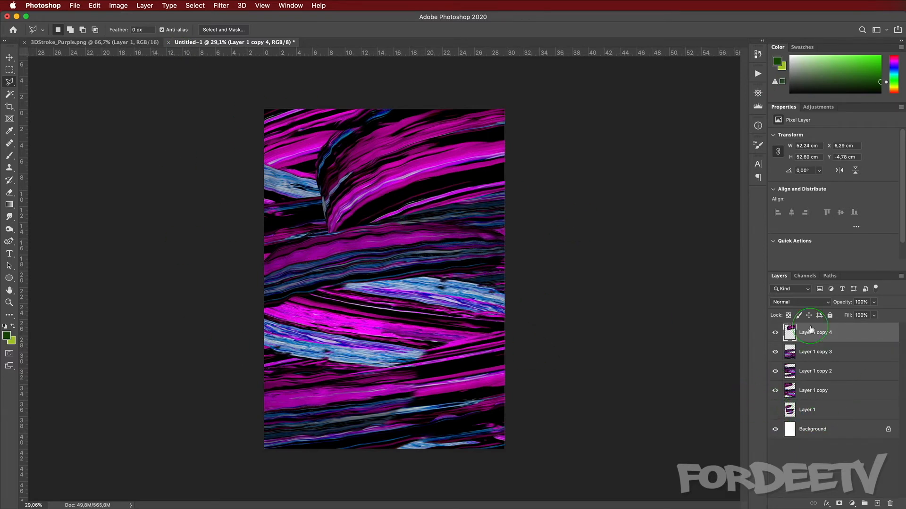
pyautogui.keyDown('shift'); pyautogui.click(811, 393); pyautogui.keyUp('shift')
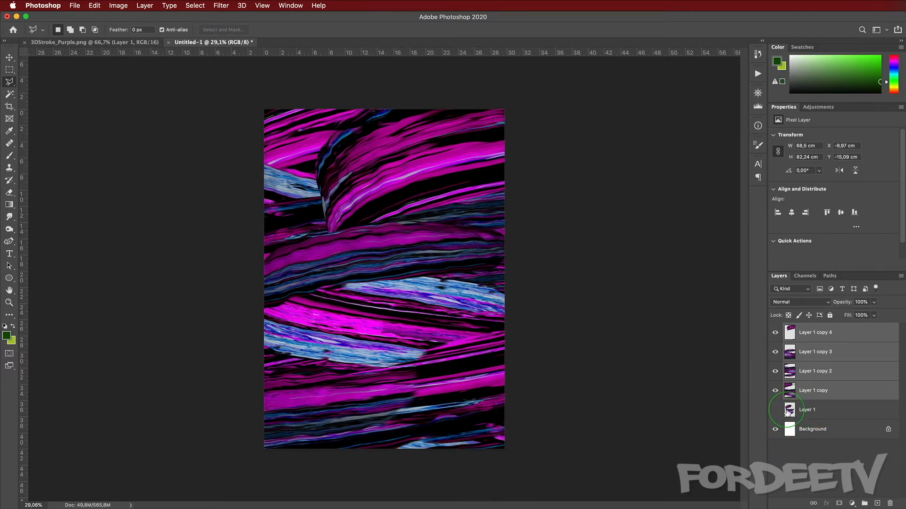
pyautogui.press('super+e')
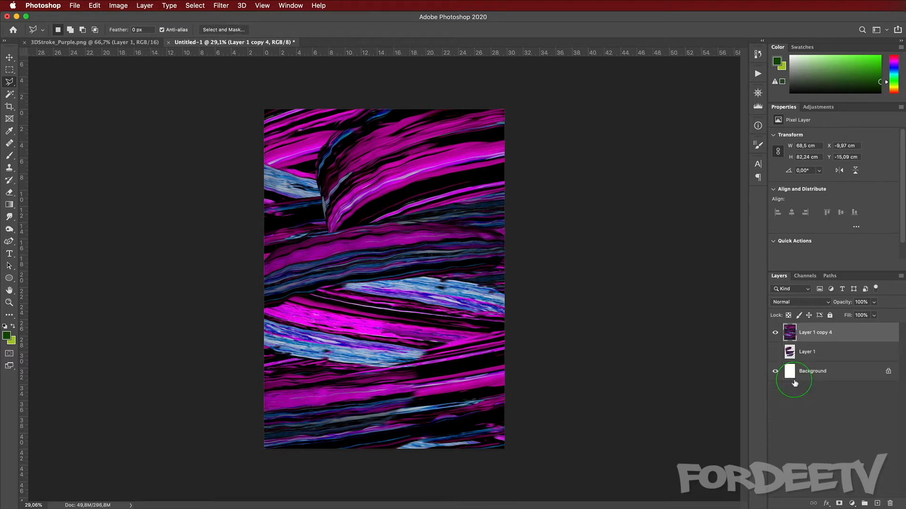
# Step: Toggle the merged stroke layer's visibility on and off to compare the composition
pyautogui.click(775, 333)
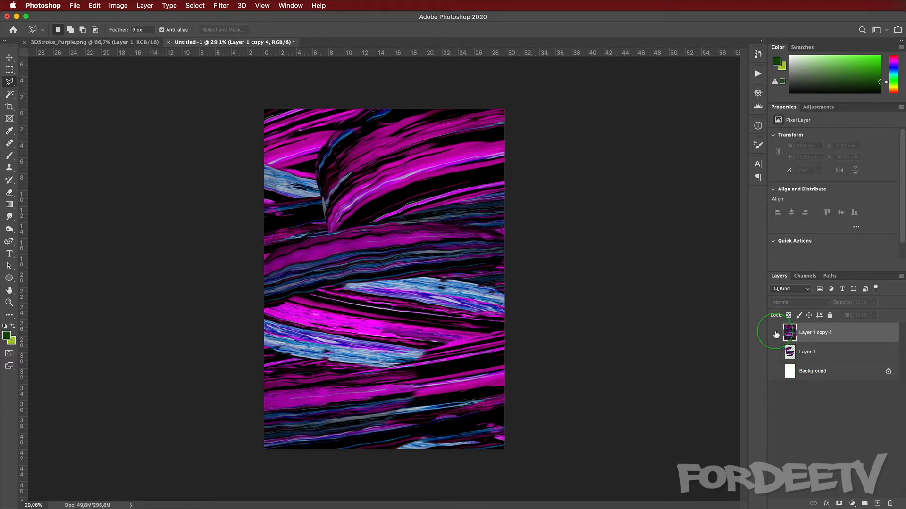
pyautogui.click(775, 333)
pyautogui.click(775, 332)
pyautogui.click(775, 332)
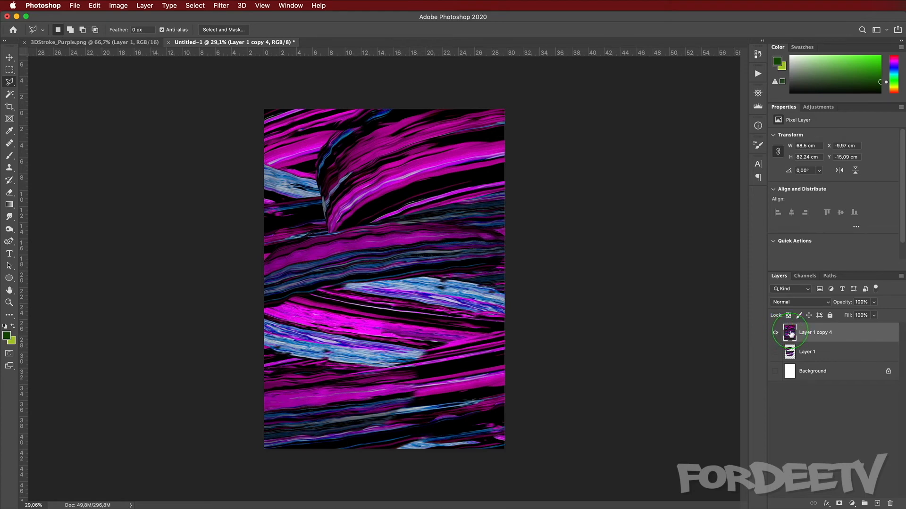
# Step: Convert the locked background into a regular layer named Layer 0 and load its contents as a selection
pyautogui.click(797, 376)
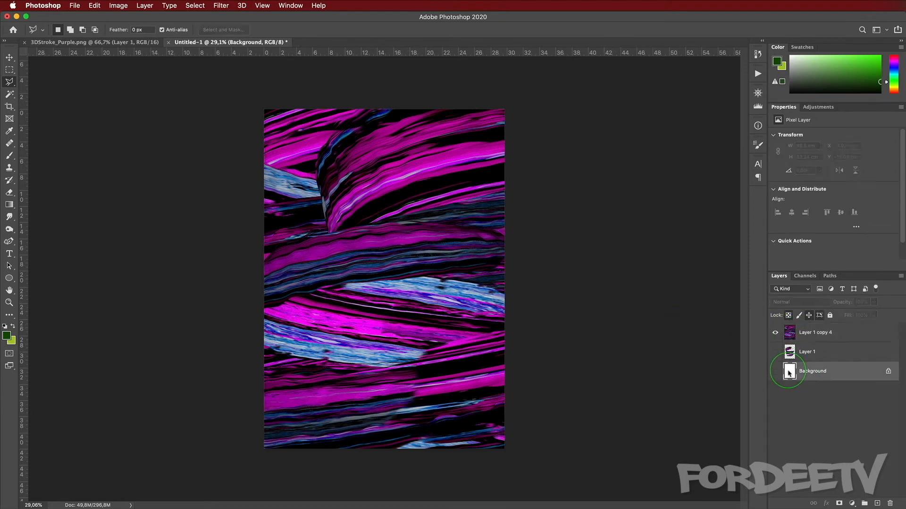
pyautogui.click(779, 371)
pyautogui.click(779, 370)
pyautogui.doubleClick(834, 371)
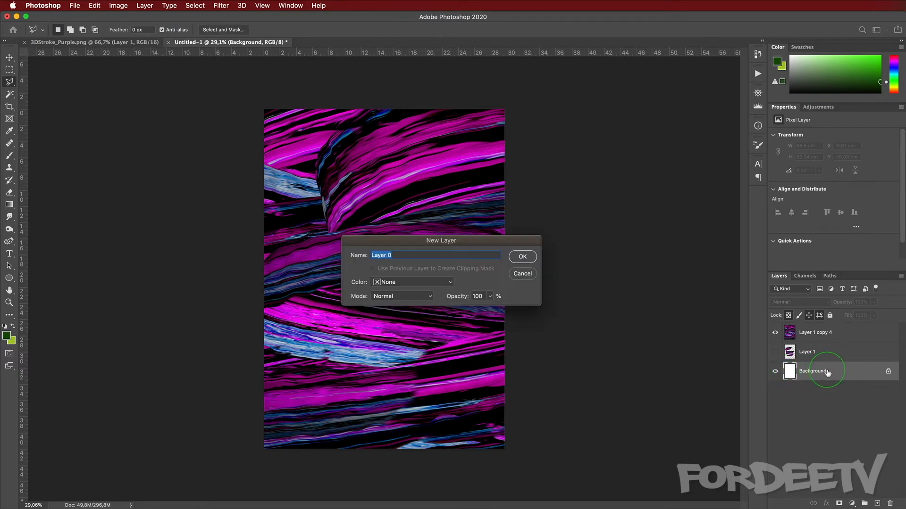
pyautogui.press('Return')
pyautogui.moveTo(809, 374); pyautogui.dragTo(790, 375)
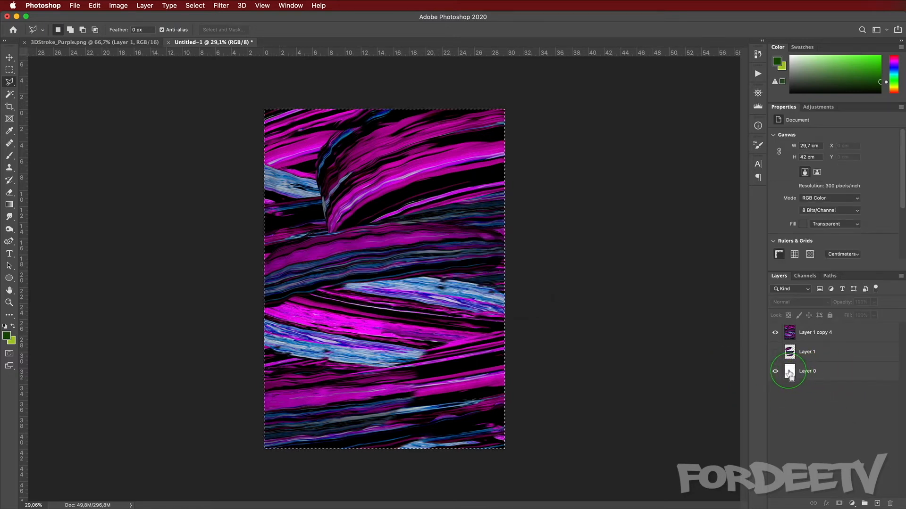
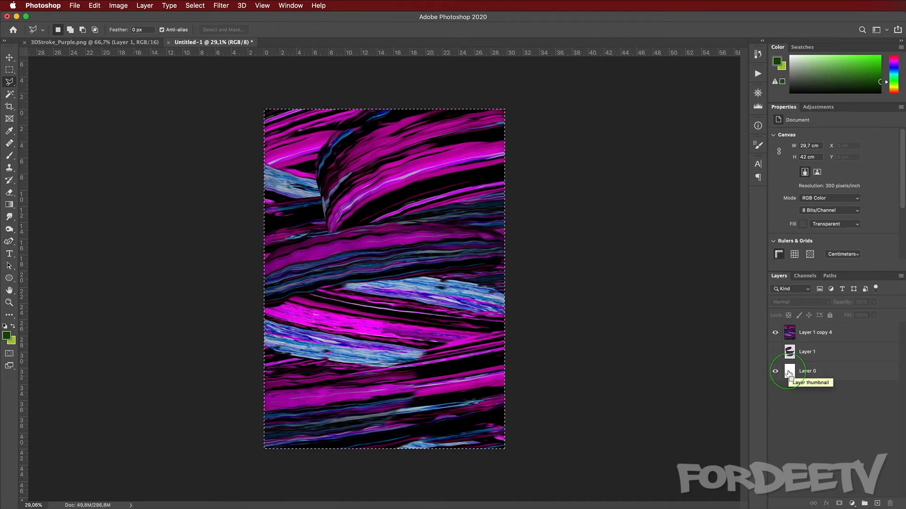
# Step: Shrink the selection inward to about 88% and apply it inverted as a layer mask on Layer 1 copy 4
pyautogui.click(195, 5)
pyautogui.click(197, 181)
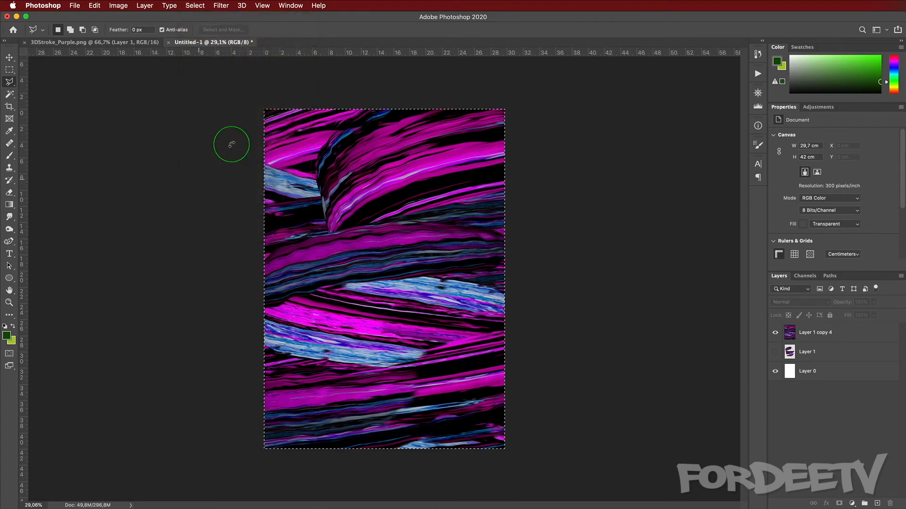
pyautogui.keyDown('alt'); pyautogui.moveTo(263, 108); pyautogui.dragTo(289, 121); pyautogui.keyUp('alt')
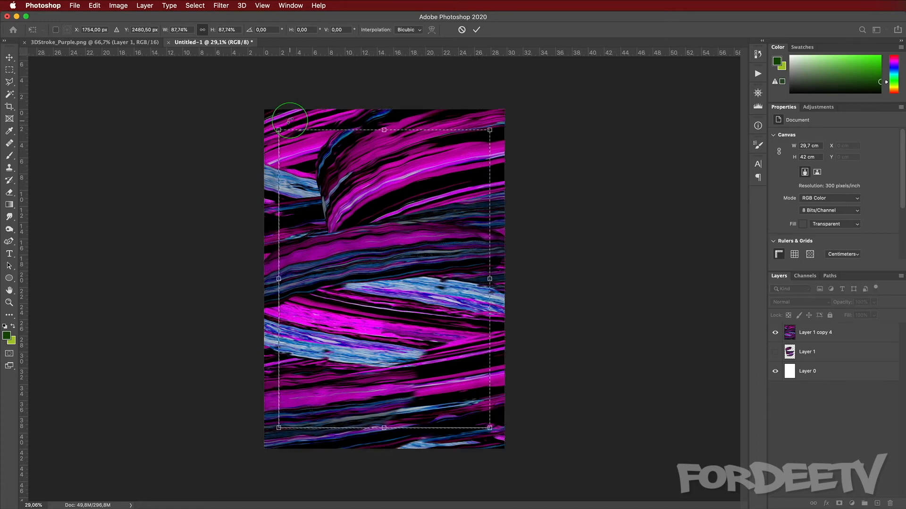
pyautogui.press('Return')
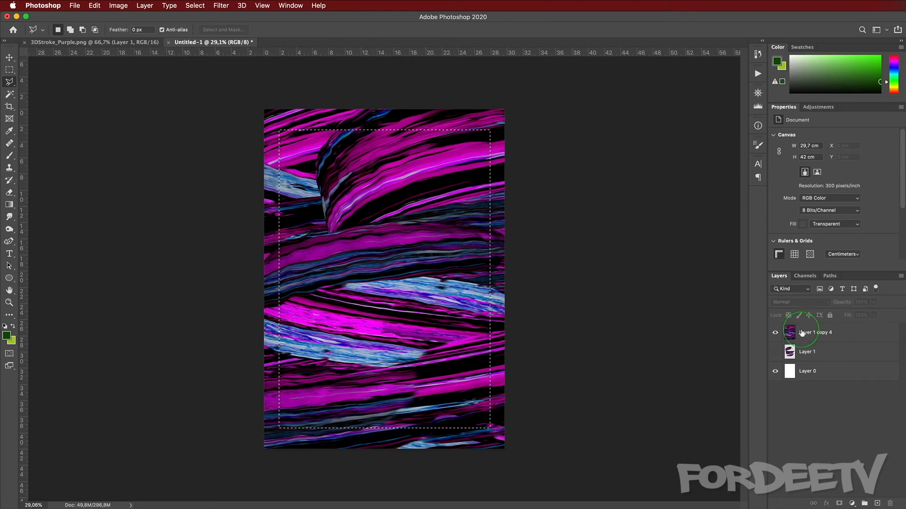
pyautogui.click(789, 334)
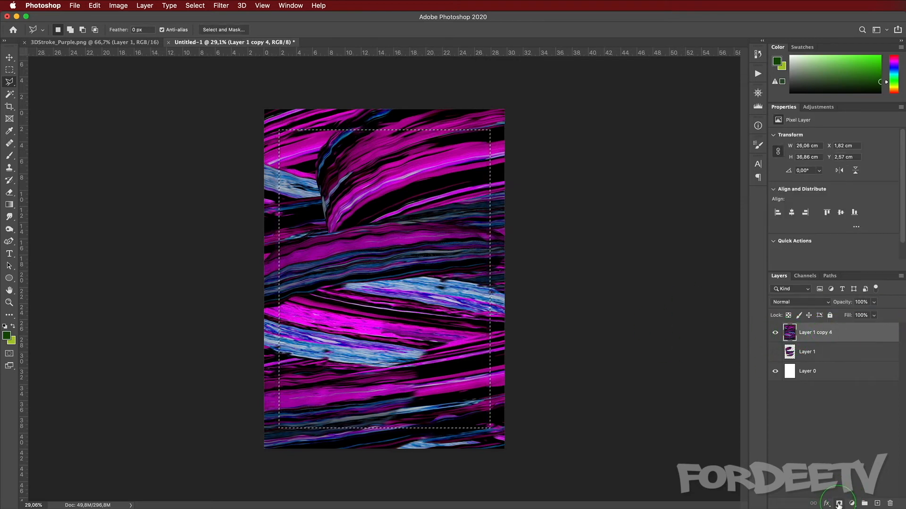
pyautogui.keyDown('alt'); pyautogui.click(839, 505); pyautogui.keyUp('alt')
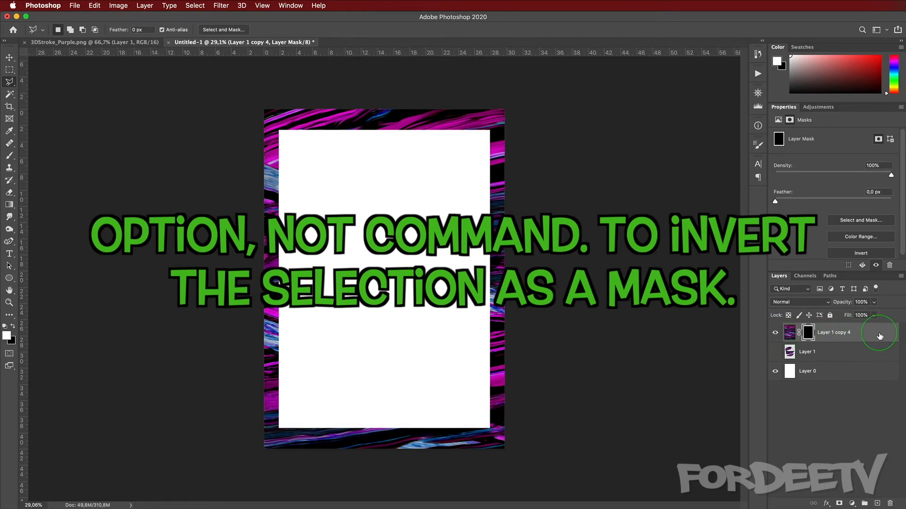
# Step: Duplicate the masked stroke layer and invert the duplicate's mask
pyautogui.click(831, 333)
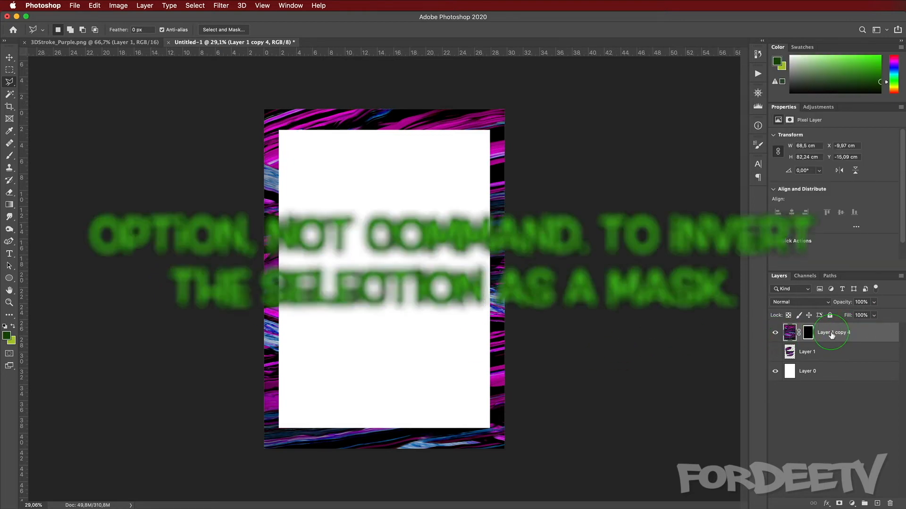
pyautogui.press('super+j')
pyautogui.click(809, 334)
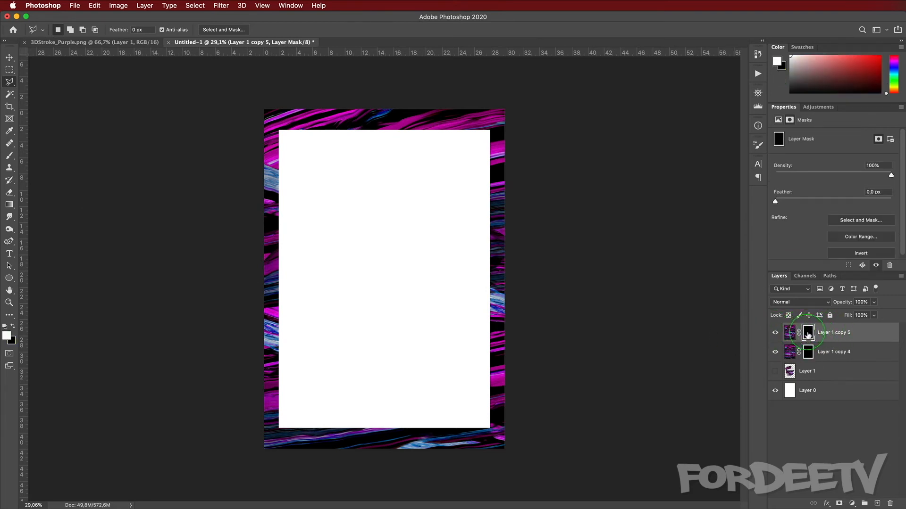
pyautogui.press('super+i')
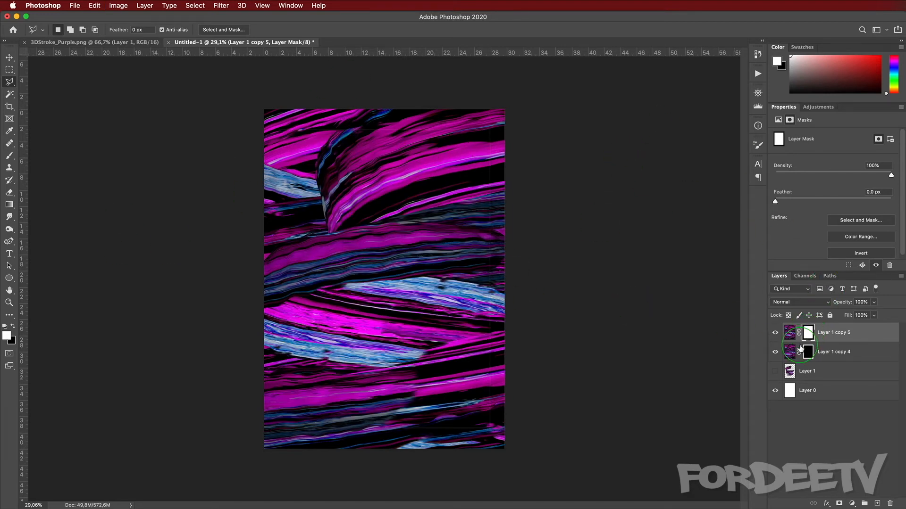
# Step: Reorder the stroke layers and fill Layer 0 with black
pyautogui.moveTo(849, 334); pyautogui.dragTo(774, 338)
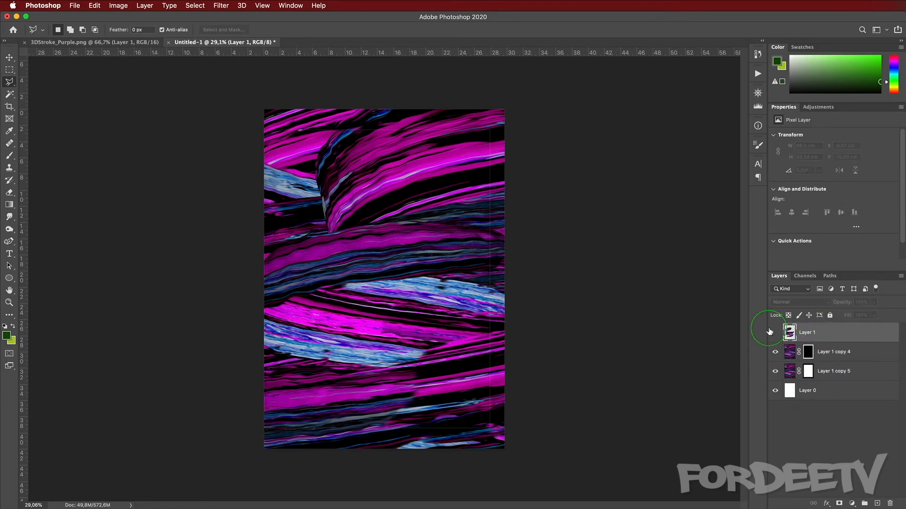
pyautogui.click(793, 396)
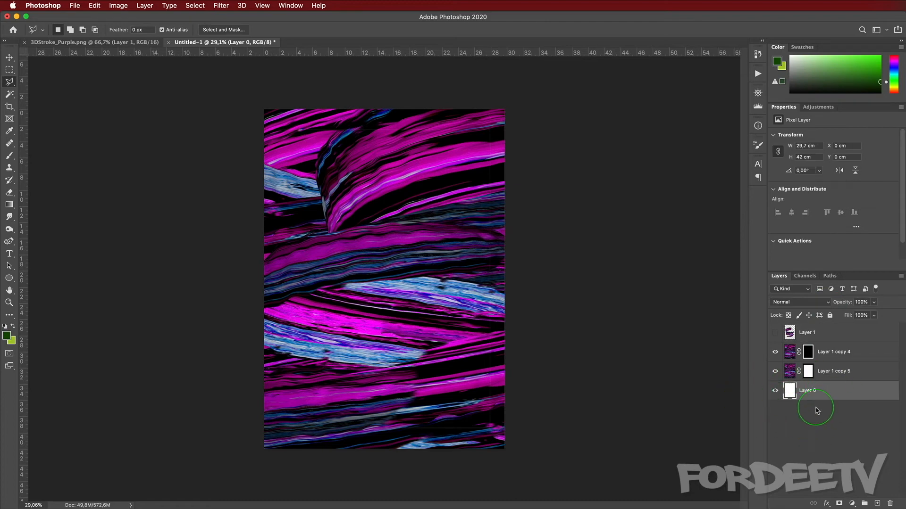
pyautogui.press('d')
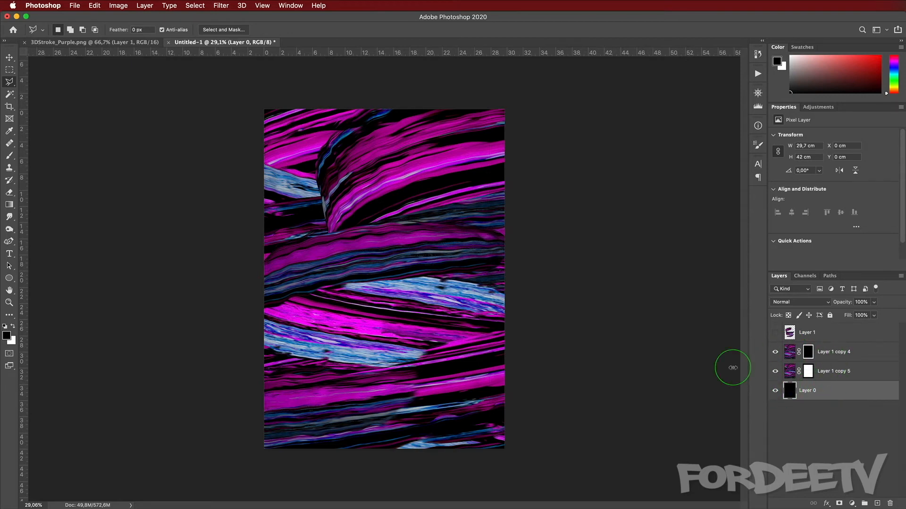
# Step: Lower Layer 1 copy 5's opacity to 15% and make Layer 1 visible again
pyautogui.click(839, 371)
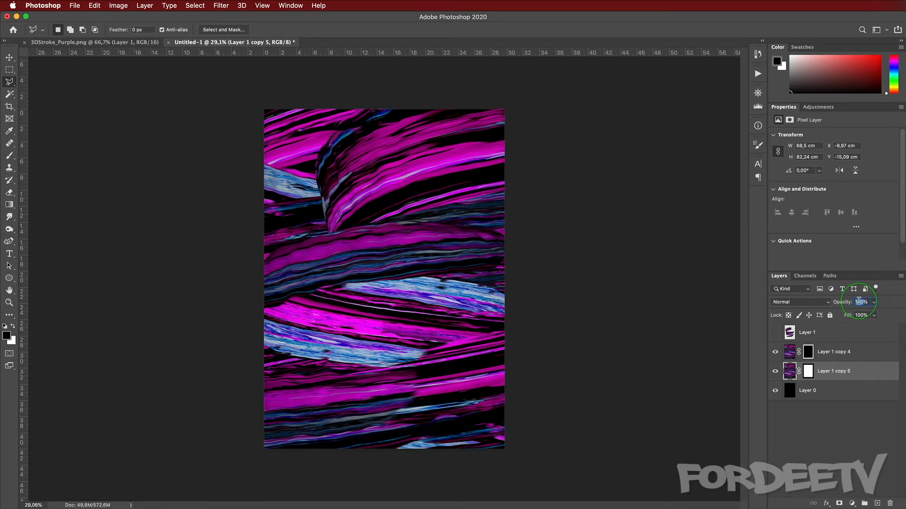
pyautogui.write('20')
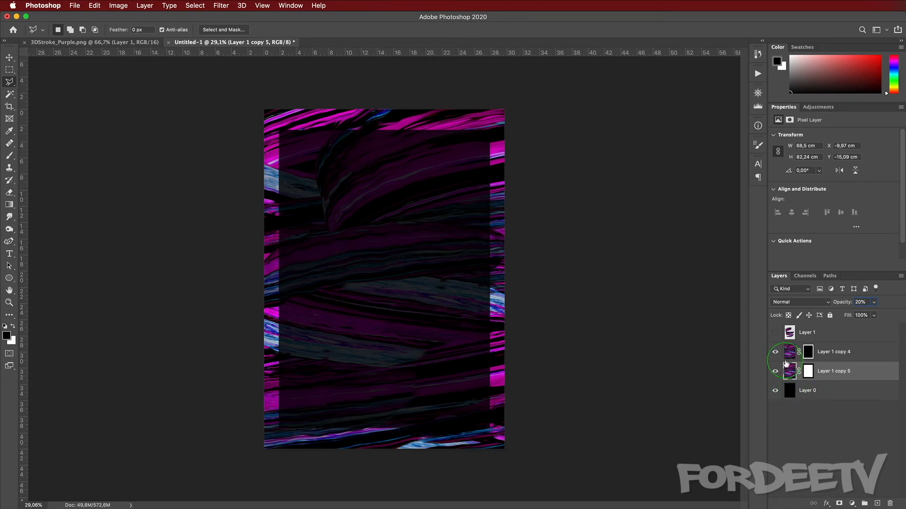
pyautogui.click(775, 333)
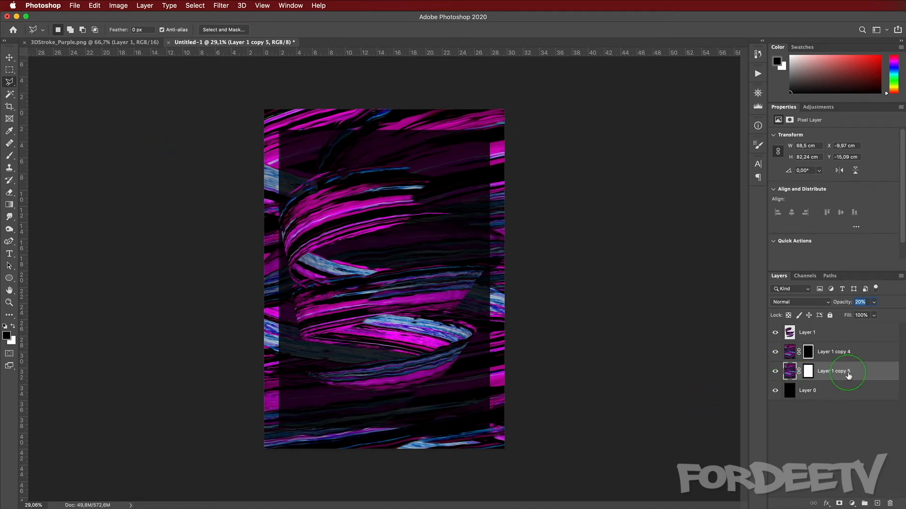
pyautogui.write('10')
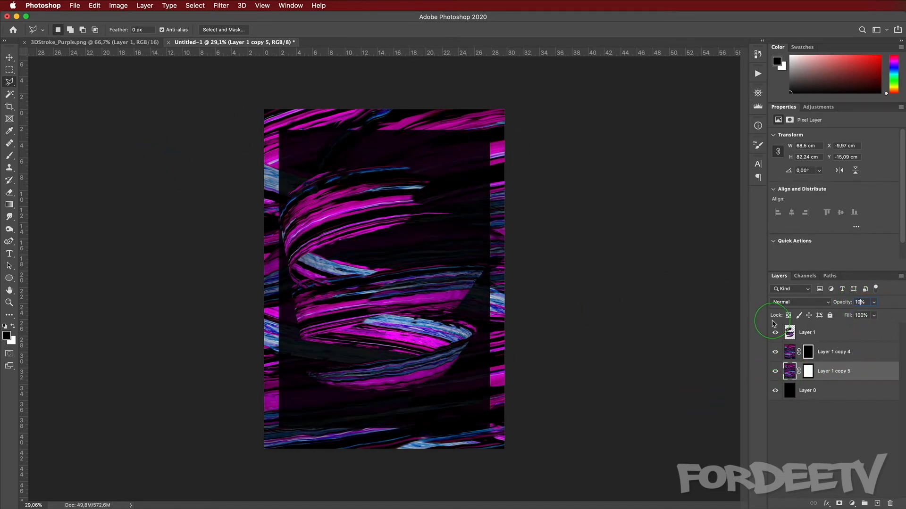
pyautogui.write('15')
# Step: Free-transform Layer 1 to about 92% width and 110% height and move it upward
pyautogui.click(805, 332)
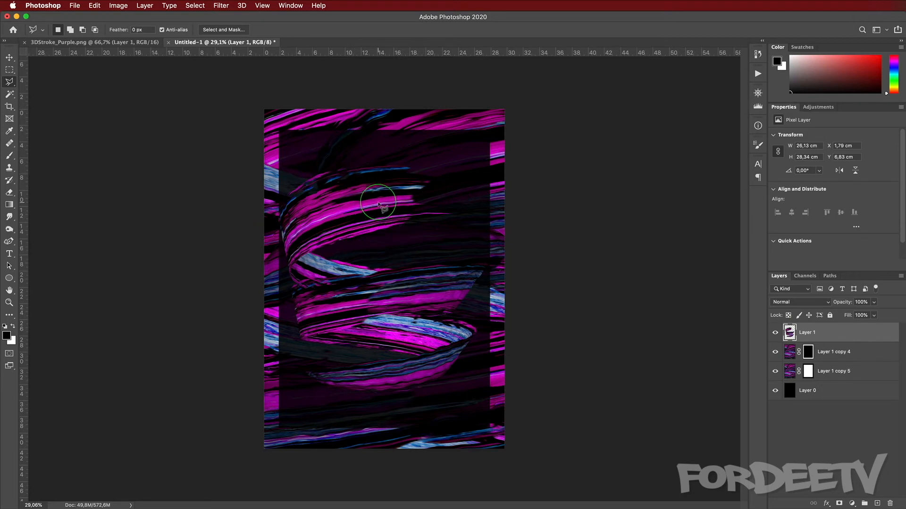
pyautogui.press('t')
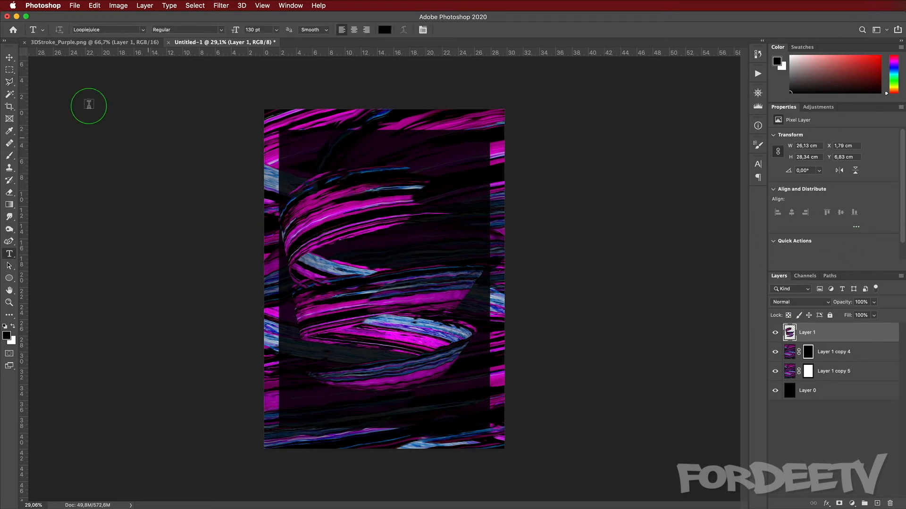
pyautogui.click(8, 58)
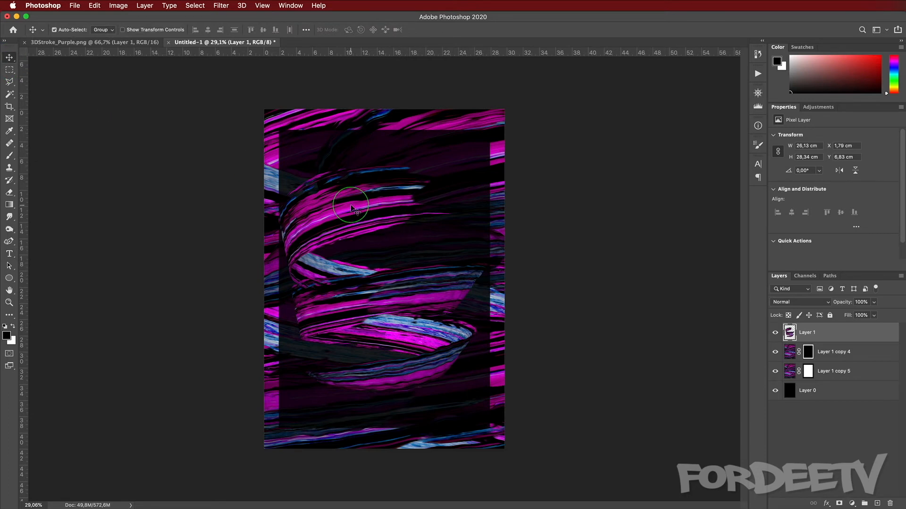
pyautogui.hotkey('ctrl', 't')
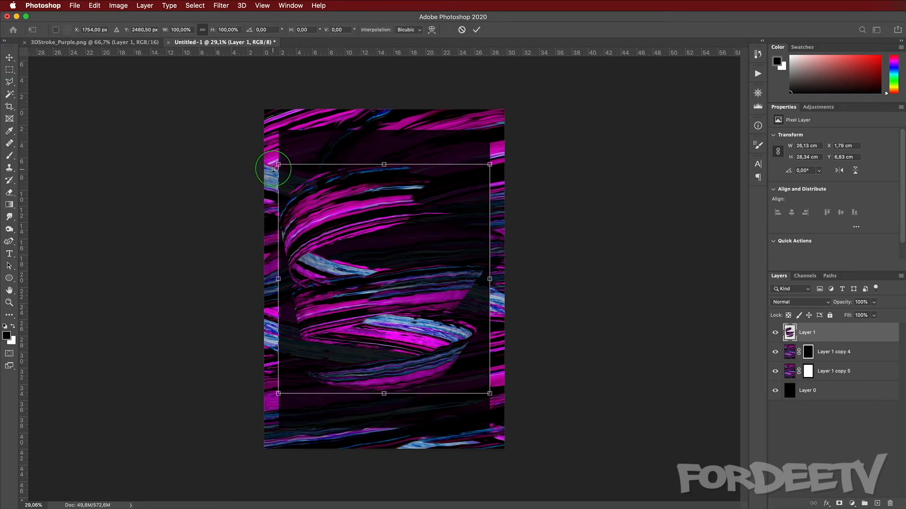
pyautogui.keyDown('alt'); pyautogui.moveTo(277, 164); pyautogui.dragTo(291, 170); pyautogui.keyUp('alt')
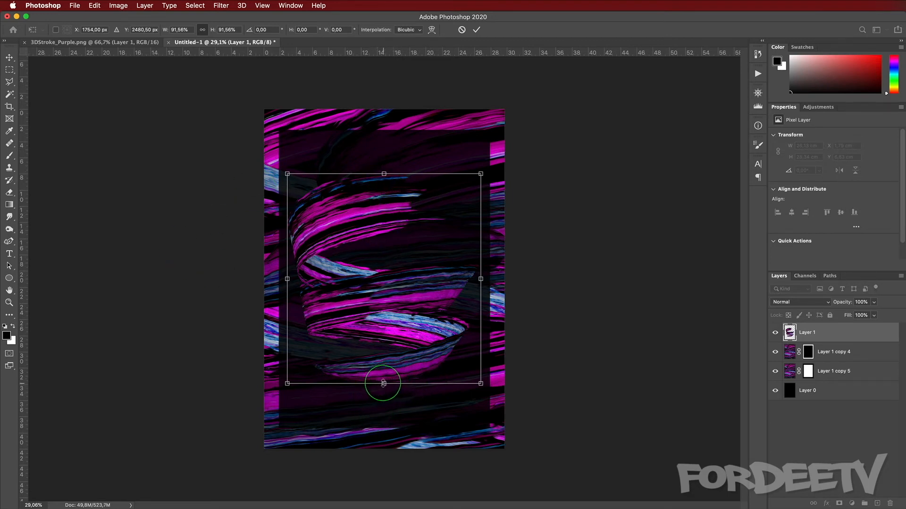
pyautogui.moveTo(384, 384); pyautogui.dragTo(384, 426)
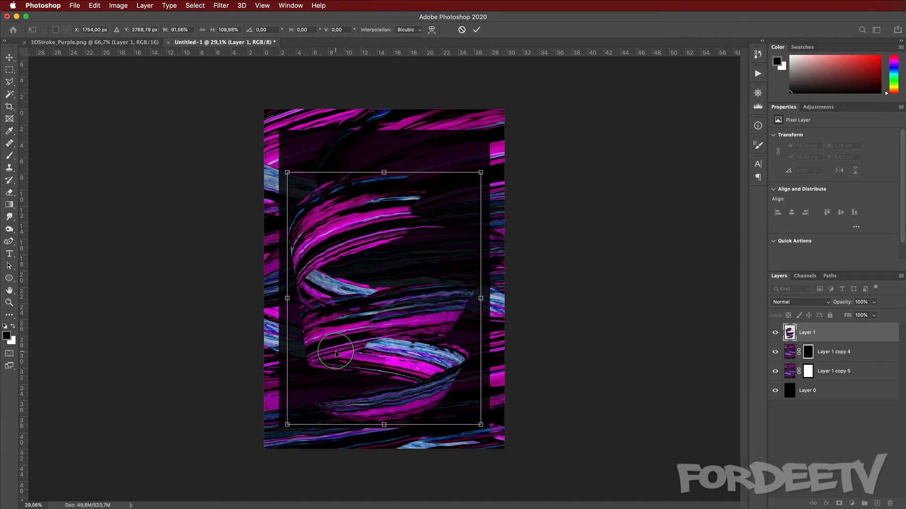
pyautogui.moveTo(327, 328); pyautogui.dragTo(326, 306)
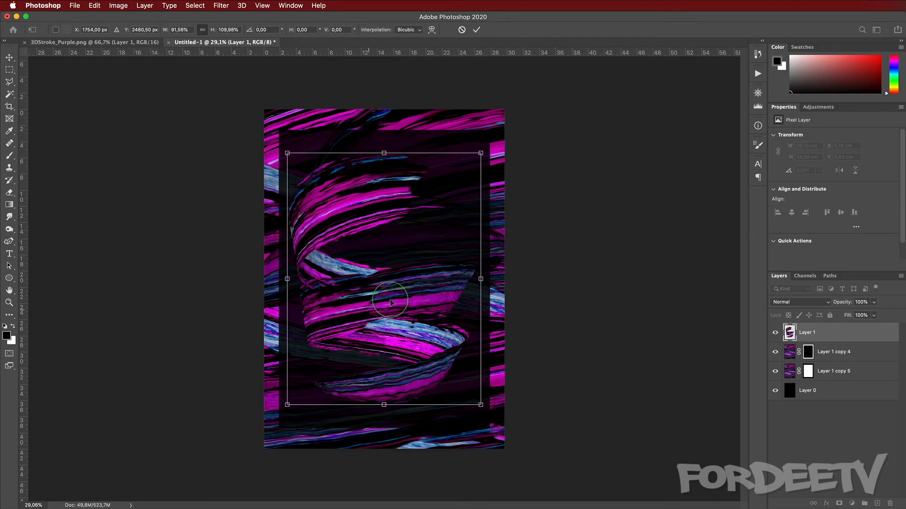
pyautogui.press('Return')
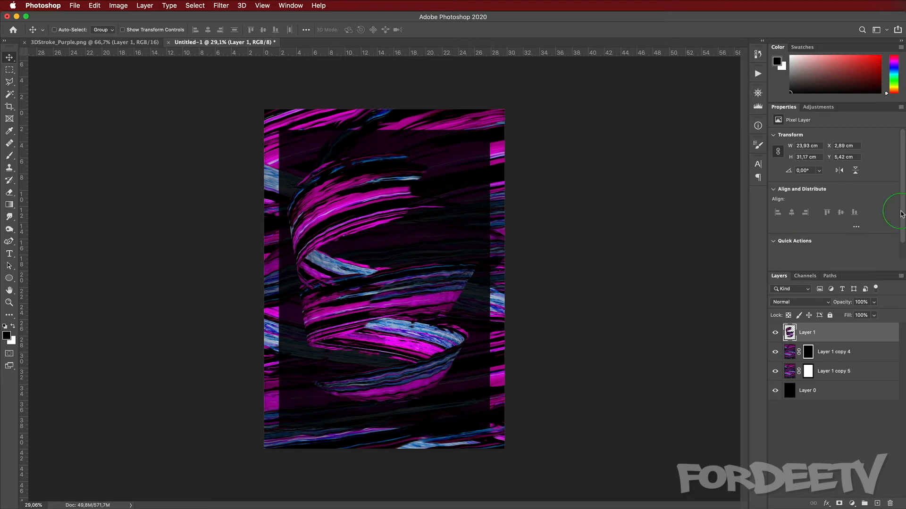
# Step: Add a Curves adjustment clipped to Layer 1, raise its upper curve to brighten, and toggle it to compare
pyautogui.click(825, 110)
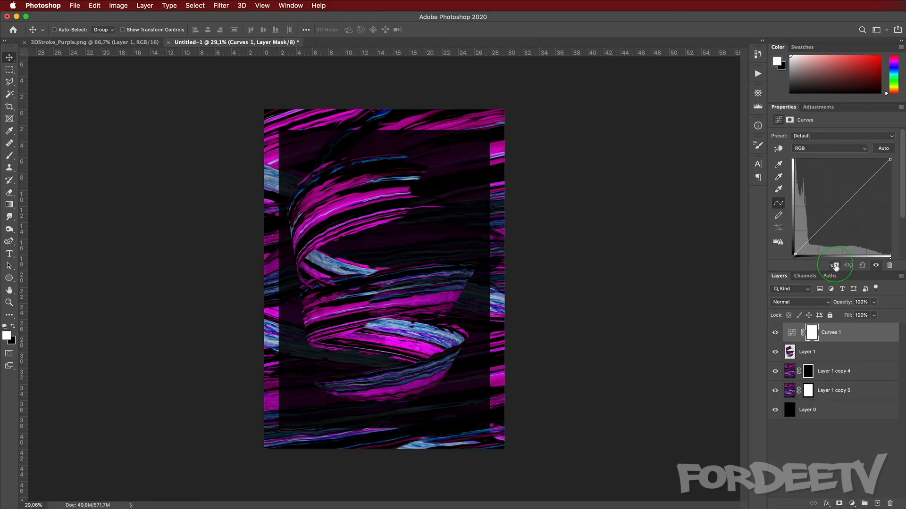
pyautogui.click(834, 267)
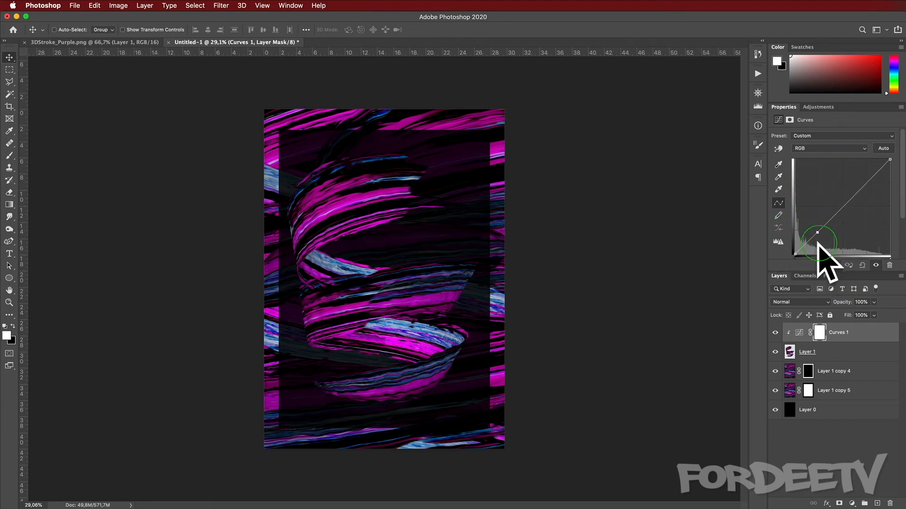
pyautogui.moveTo(862, 188); pyautogui.dragTo(838, 194)
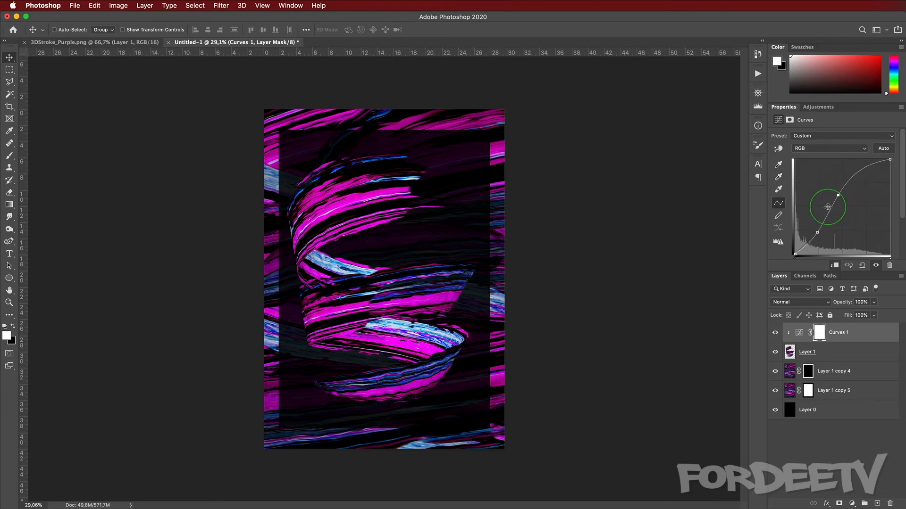
pyautogui.click(775, 333)
pyautogui.click(775, 334)
# Step: Create a new top layer and sample a purple foreground colour from the strokes with the Eyedropper
pyautogui.click(877, 504)
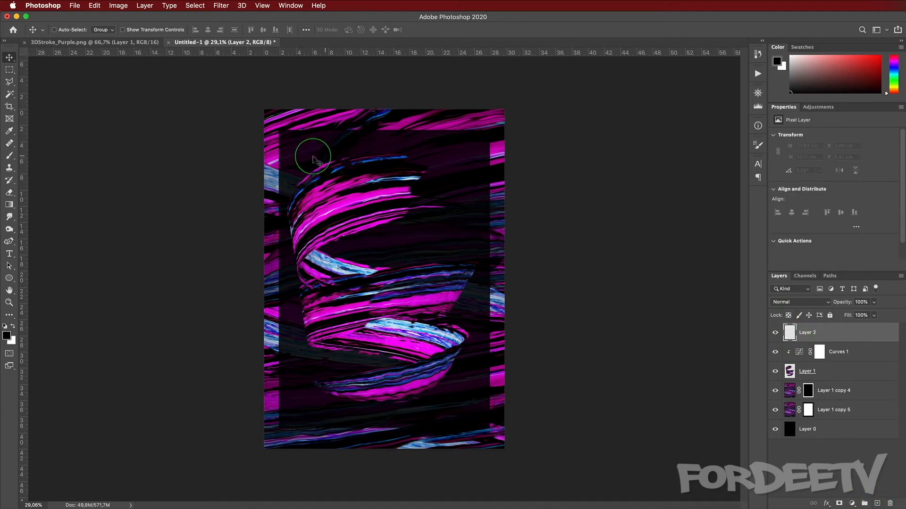
pyautogui.press('i')
pyautogui.moveTo(382, 156); pyautogui.dragTo(402, 276)
pyautogui.press('x')
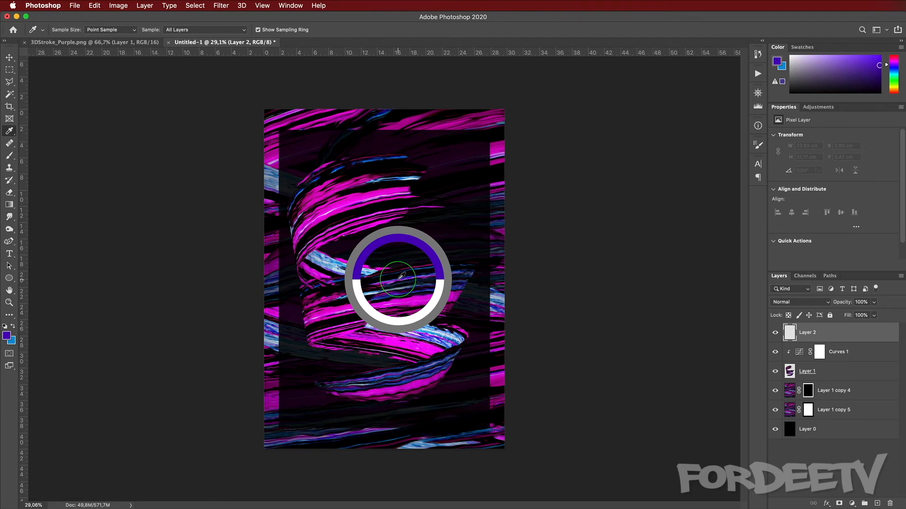
pyautogui.moveTo(402, 276); pyautogui.dragTo(399, 277)
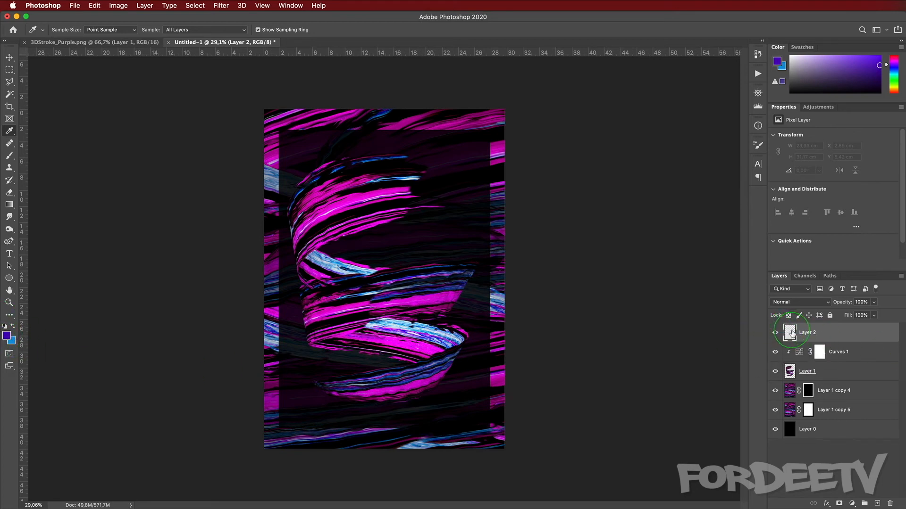
pyautogui.press('b')
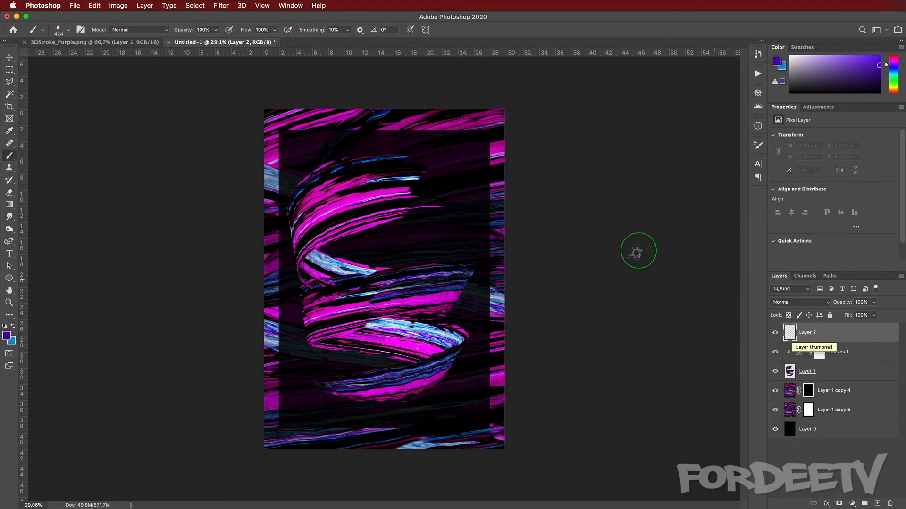
# Step: Choose the Soft Round brush from the Legacy default brushes at 424 px
pyautogui.click(67, 31)
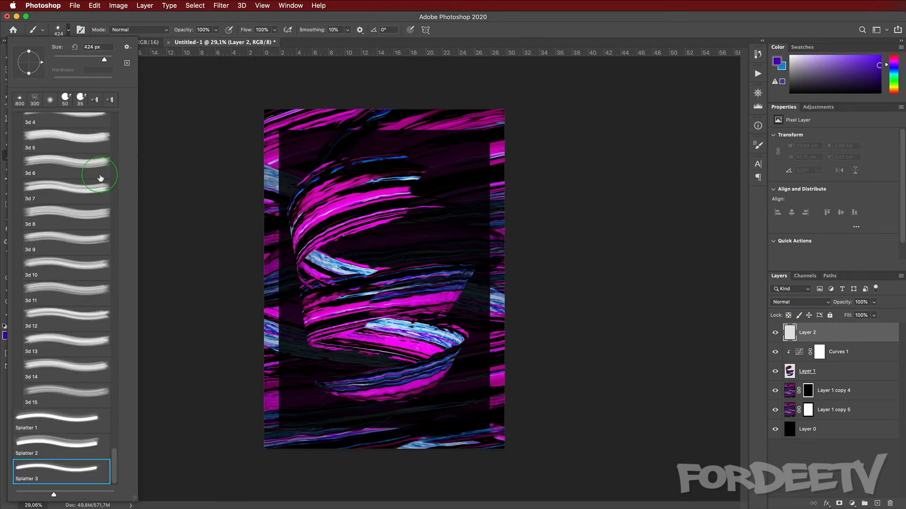
pyautogui.scroll(-10, 101, 176)
pyautogui.scroll(-15, 75, 178)
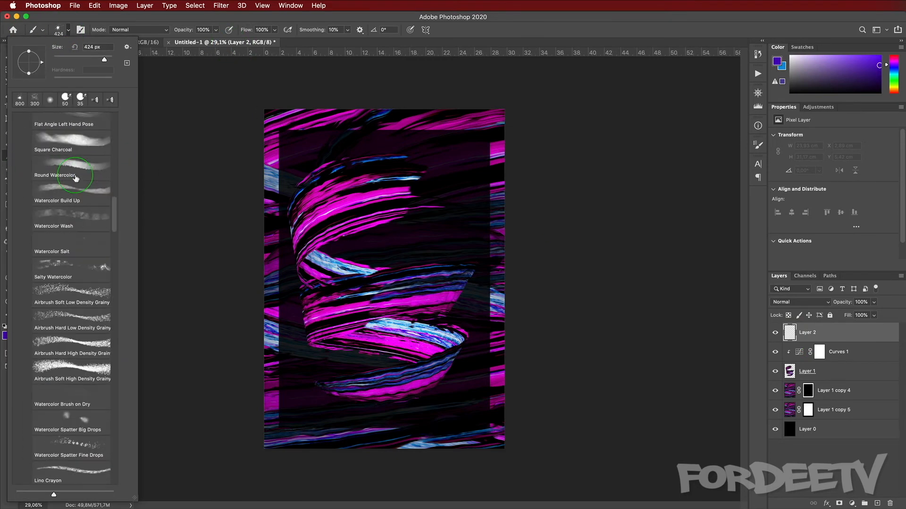
pyautogui.scroll(15, 76, 178)
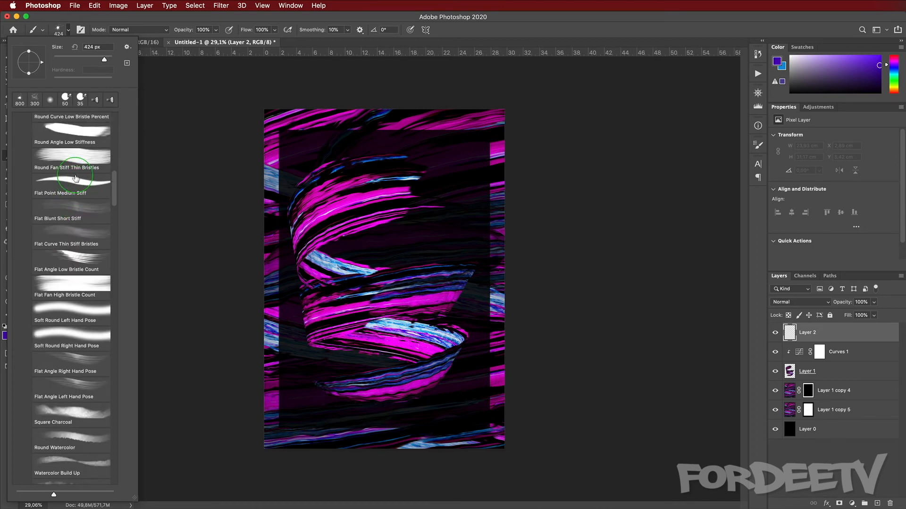
pyautogui.click(88, 320)
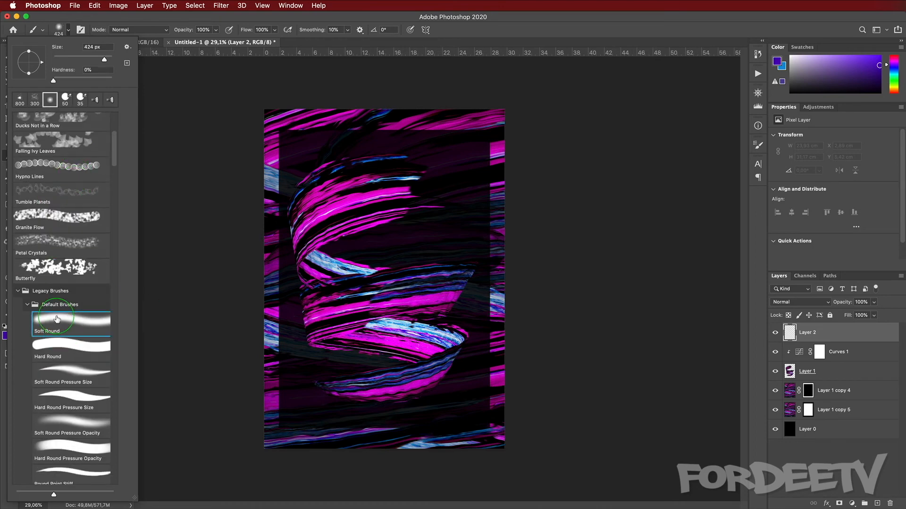
pyautogui.click(69, 30)
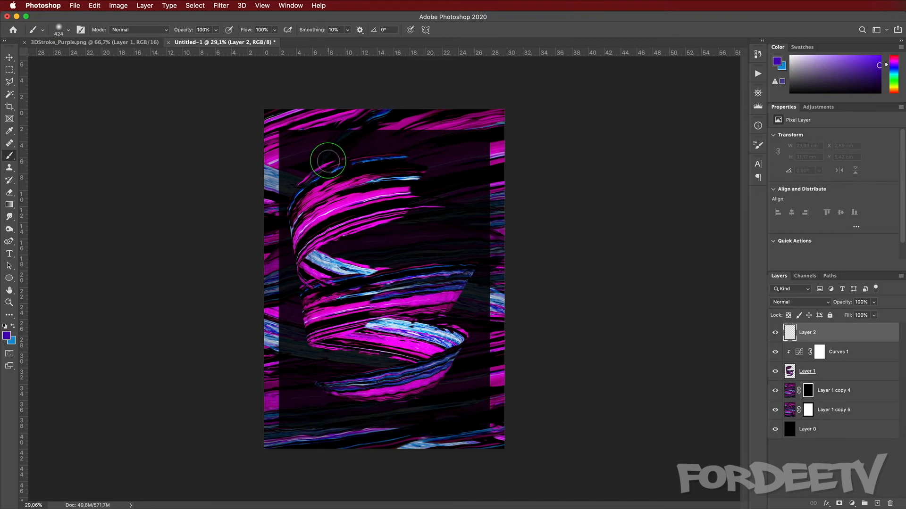
# Step: Enlarge the Soft Round brush to 1600 px and dab large purple soft spots around the canvas on Layer 2
pyautogui.press(']')
pyautogui.press(']')
pyautogui.press(']')
pyautogui.press(']')
pyautogui.press(']')
pyautogui.press(']')
pyautogui.press(']')
pyautogui.press(']')
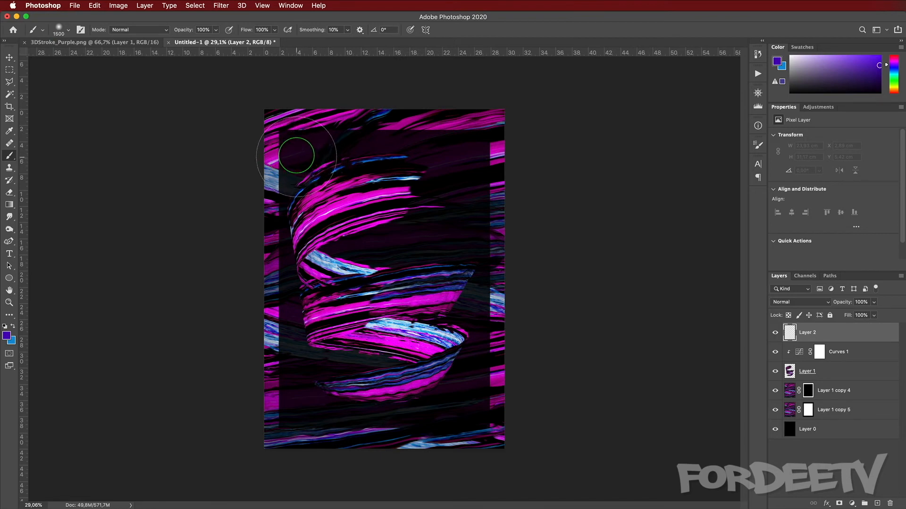
pyautogui.click(297, 151)
pyautogui.press(']')
pyautogui.press(']')
pyautogui.press(']')
pyautogui.click(483, 138)
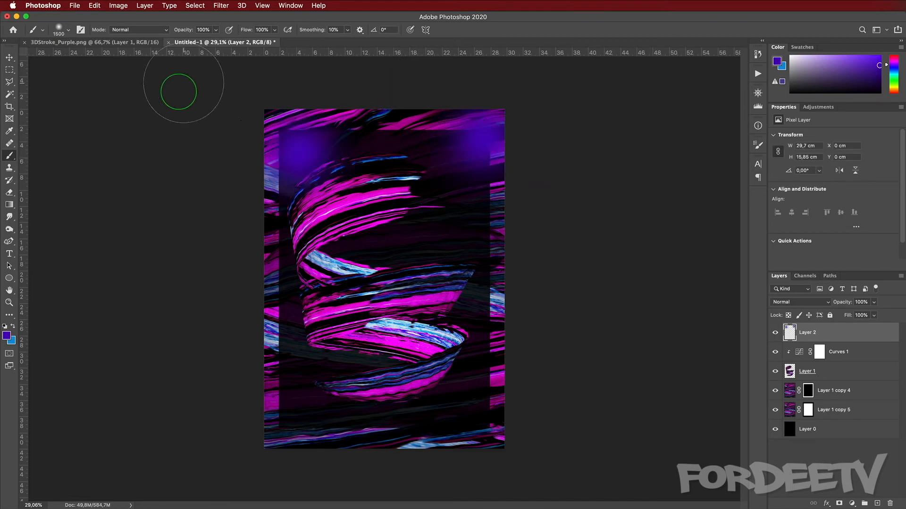
pyautogui.click(300, 284)
pyautogui.click(395, 228)
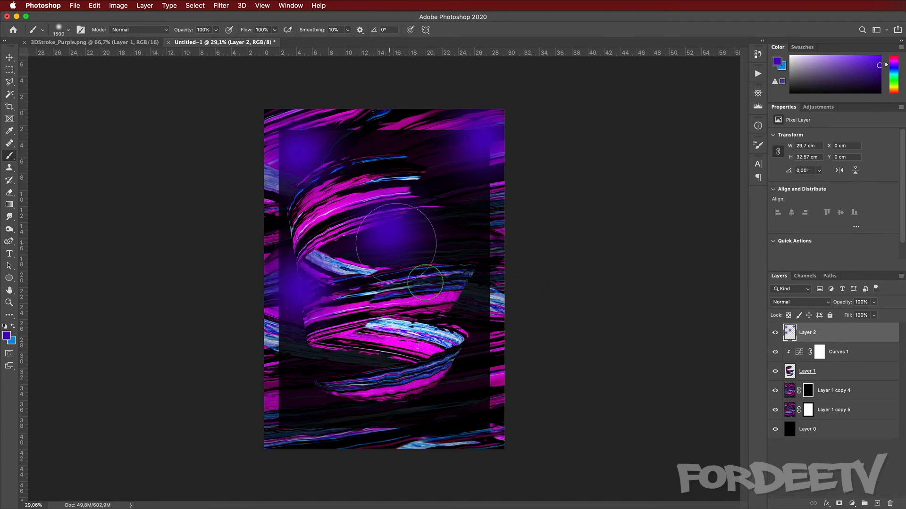
pyautogui.click(486, 343)
pyautogui.click(267, 408)
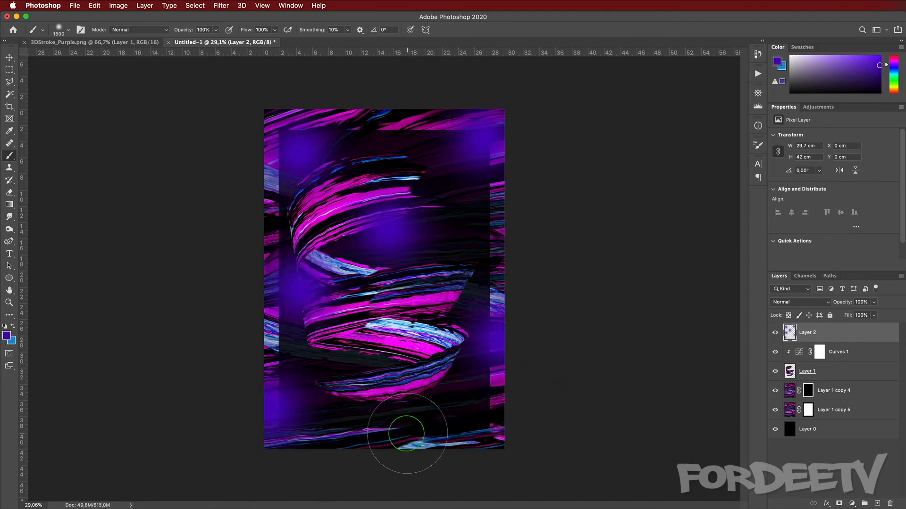
pyautogui.click(409, 429)
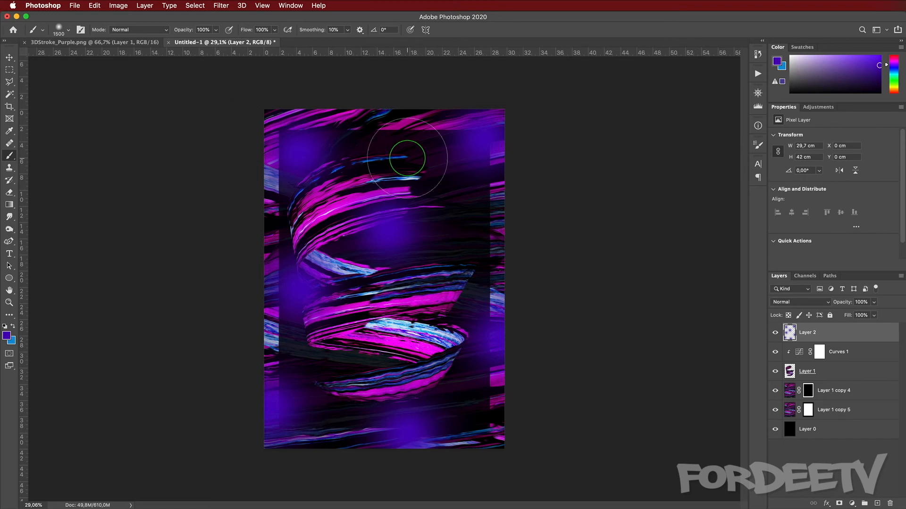
# Step: Swap to the blue foreground colour, enlarge the brush to 1800 px, and dab blue soft spots across Layer 2
pyautogui.press('x')
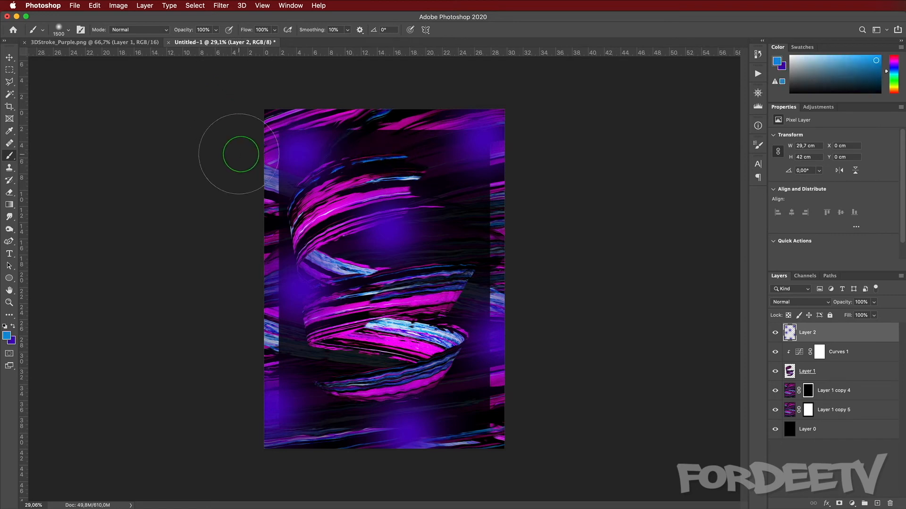
pyautogui.press(']')
pyautogui.press(']')
pyautogui.press(']')
pyautogui.press(']')
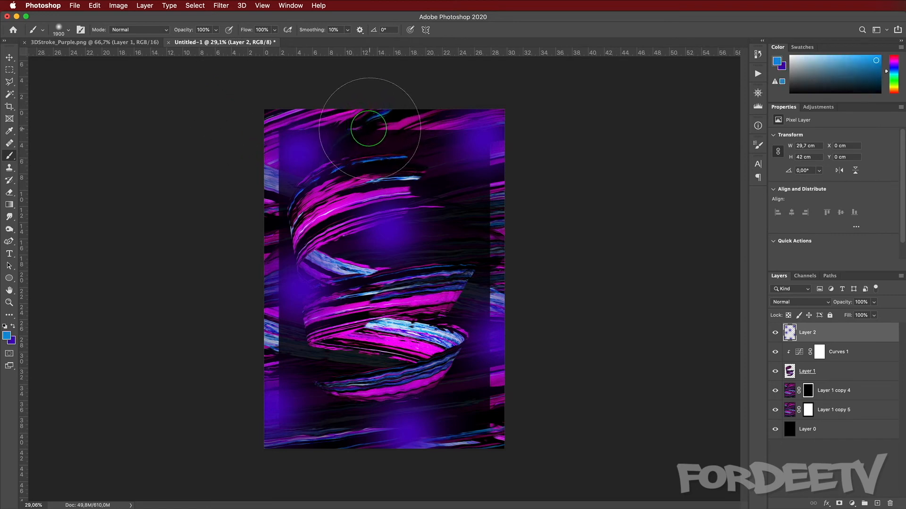
pyautogui.click(359, 130)
pyautogui.click(357, 326)
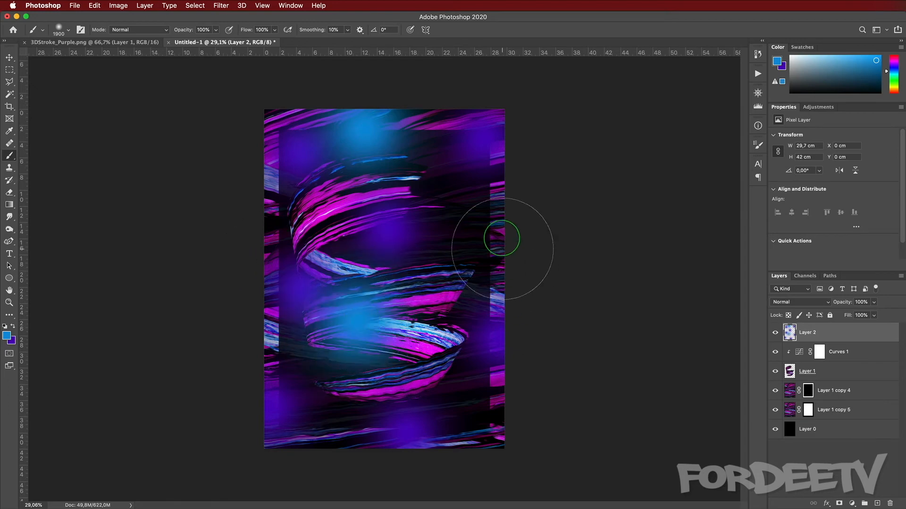
pyautogui.click(515, 227)
pyautogui.click(326, 453)
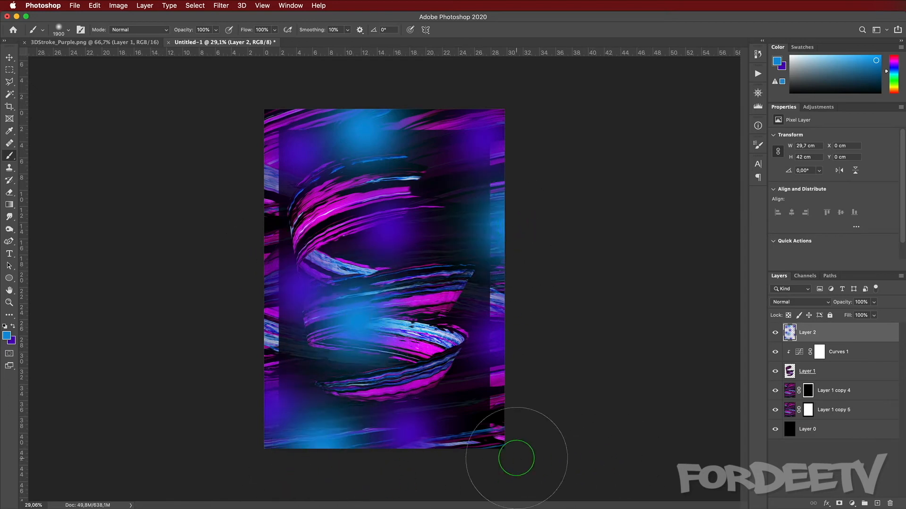
pyautogui.click(516, 457)
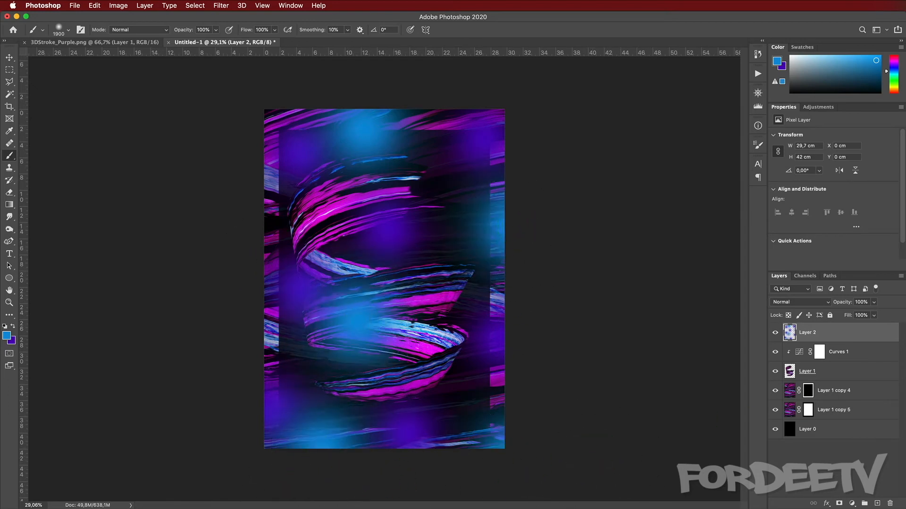
# Step: Set Layer 2's blend mode to Color
pyautogui.click(779, 303)
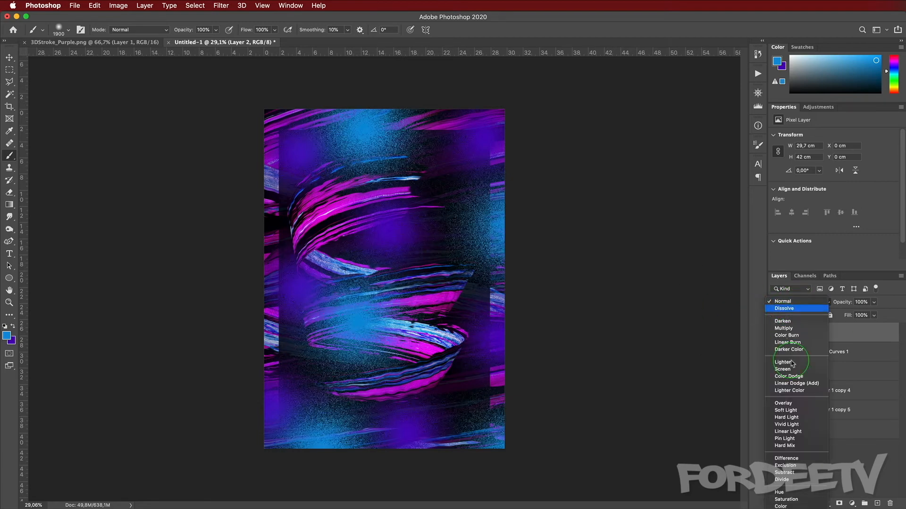
pyautogui.click(793, 494)
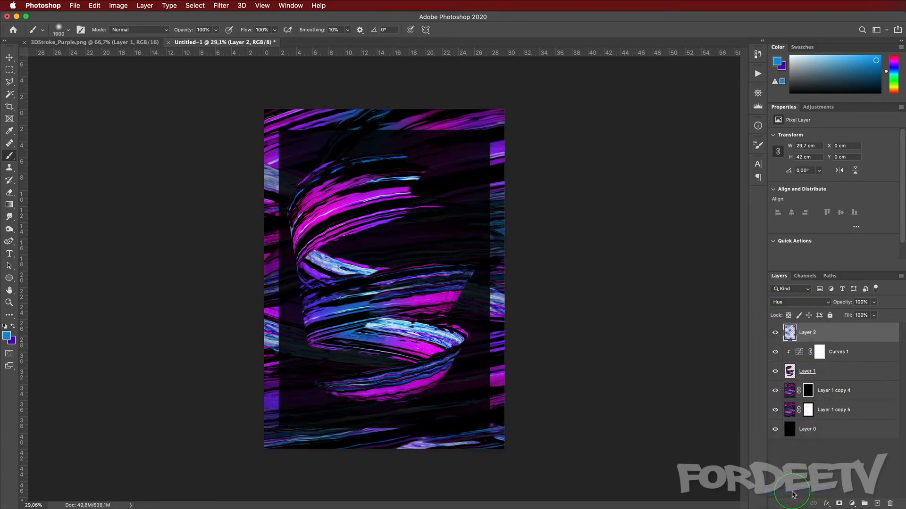
pyautogui.click(801, 306)
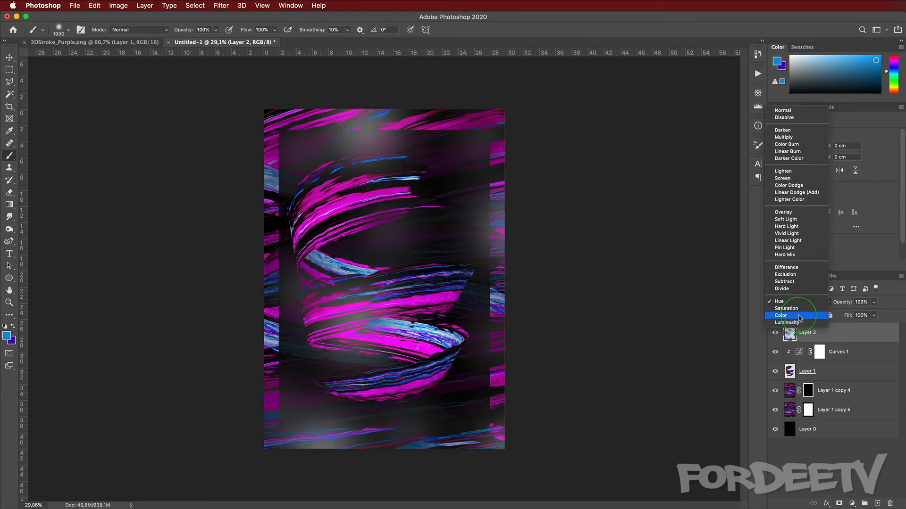
pyautogui.click(800, 315)
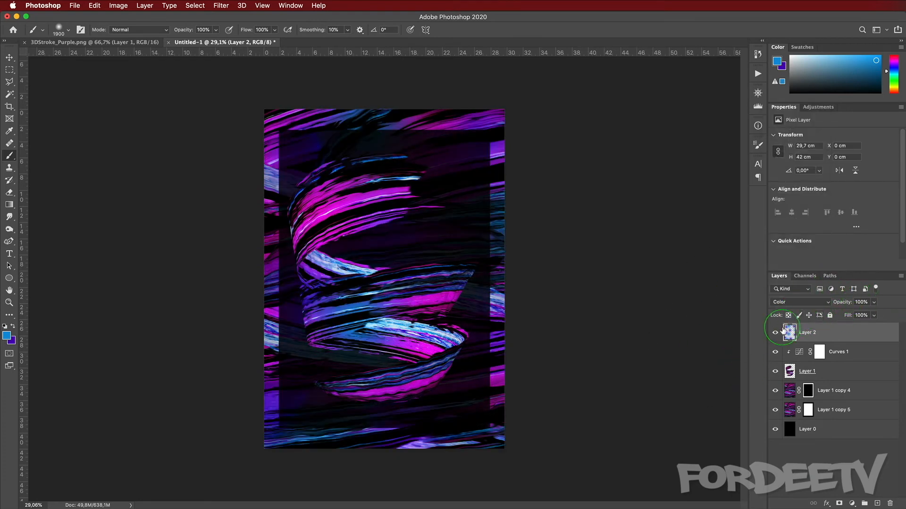
# Step: Toggle Layer 2's visibility to compare, then set its opacity to 60%
pyautogui.click(775, 333)
pyautogui.click(775, 333)
pyautogui.click(775, 333)
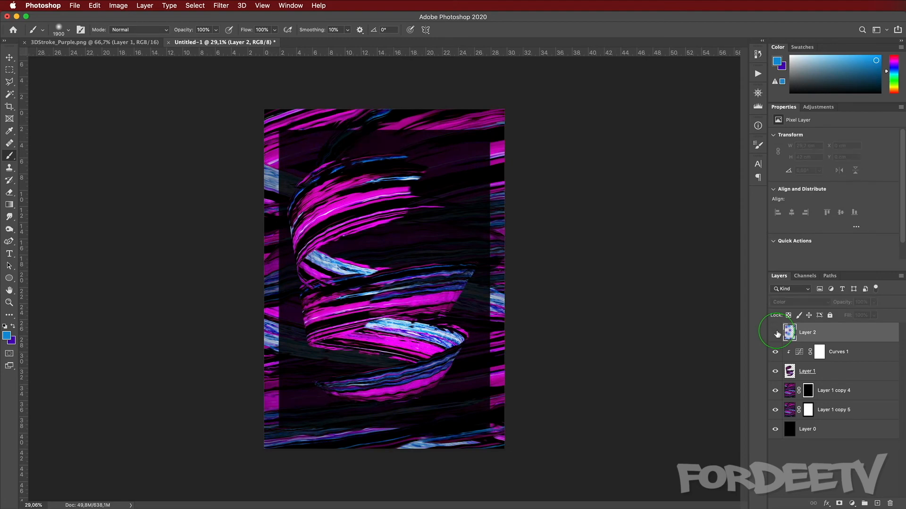
pyautogui.click(775, 334)
pyautogui.click(861, 302)
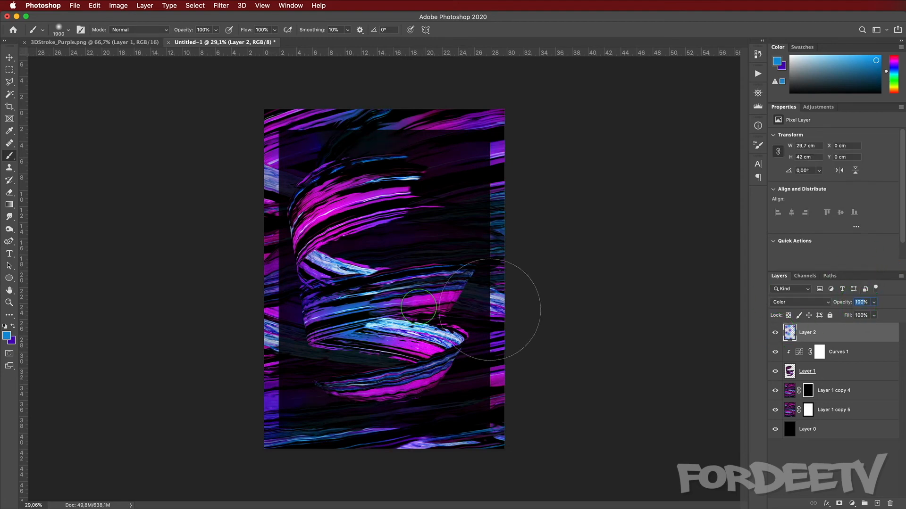
pyautogui.write('60')
pyautogui.press('Return')
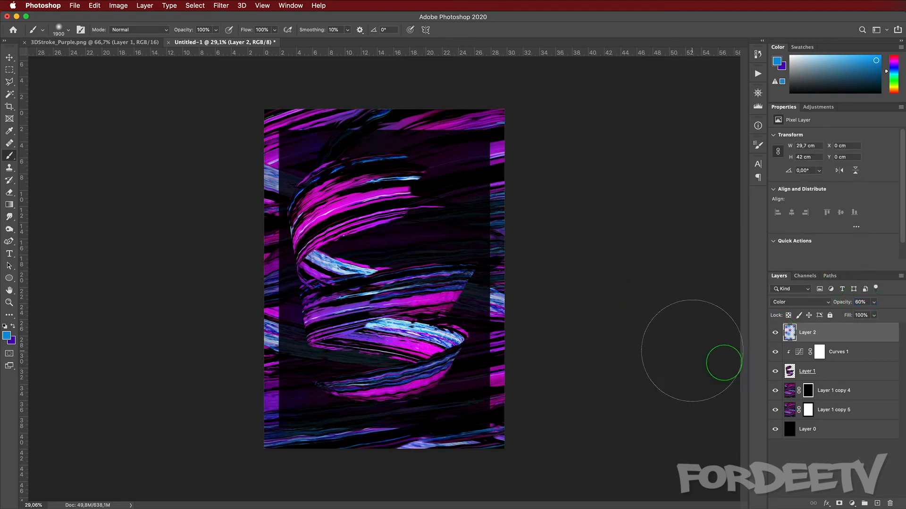
# Step: Toggle Layer 2 once more to compare and create a new empty layer on top
pyautogui.click(775, 333)
pyautogui.click(775, 334)
pyautogui.click(775, 333)
pyautogui.click(775, 333)
pyautogui.click(877, 503)
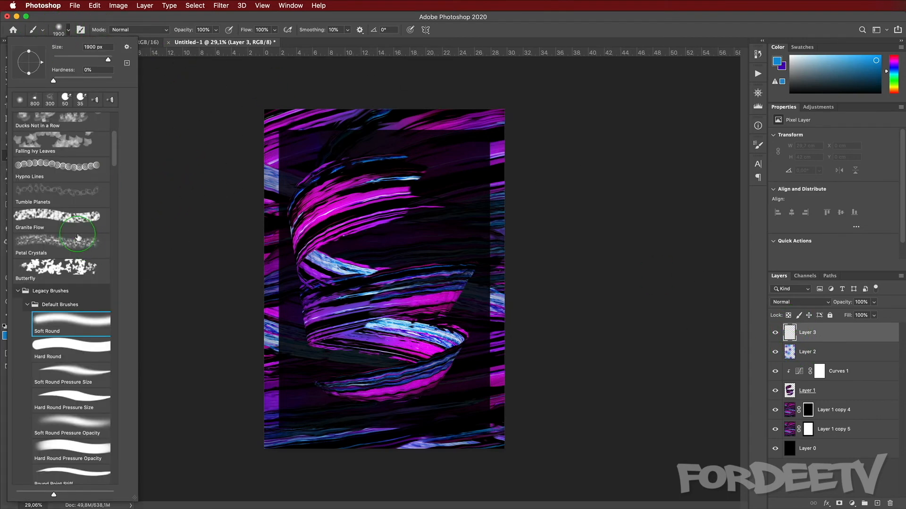
# Step: Choose the Splatter 2 brush from the brush presets
pyautogui.scroll(-20, 78, 237)
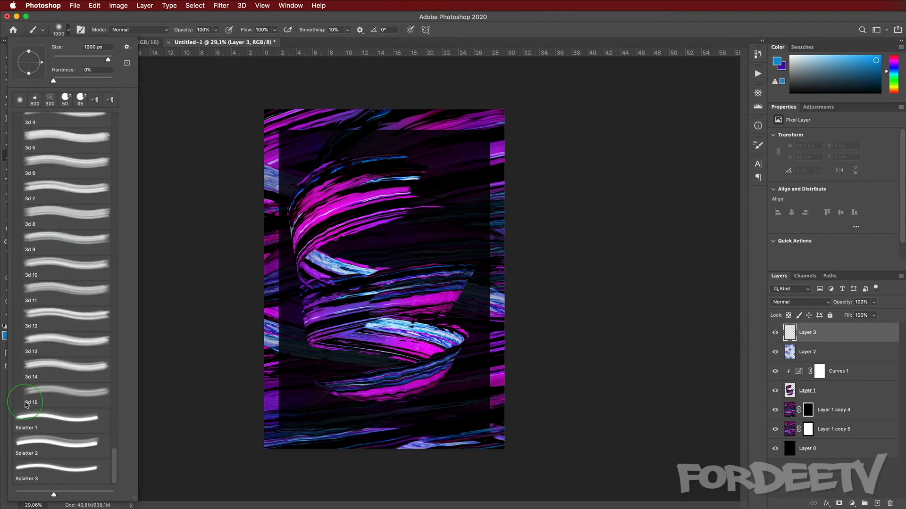
pyautogui.click(54, 440)
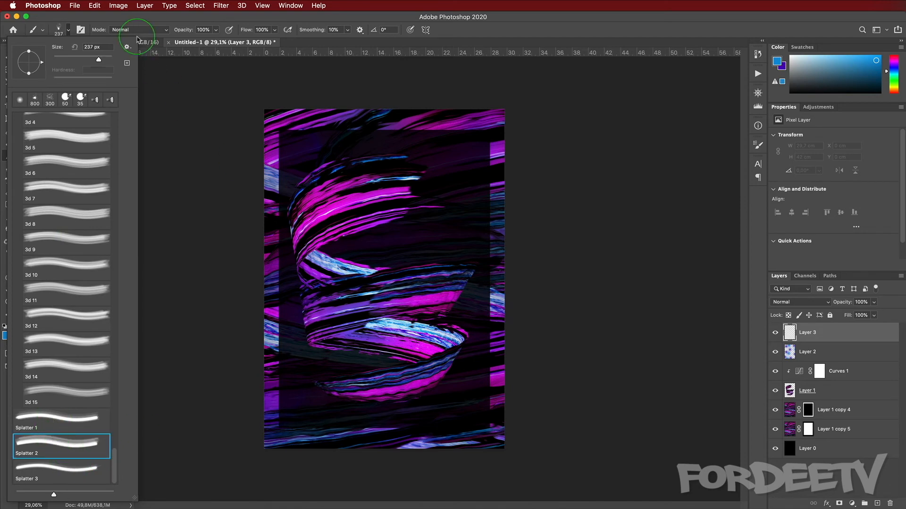
pyautogui.click(67, 32)
pyautogui.click(67, 33)
pyautogui.click(69, 32)
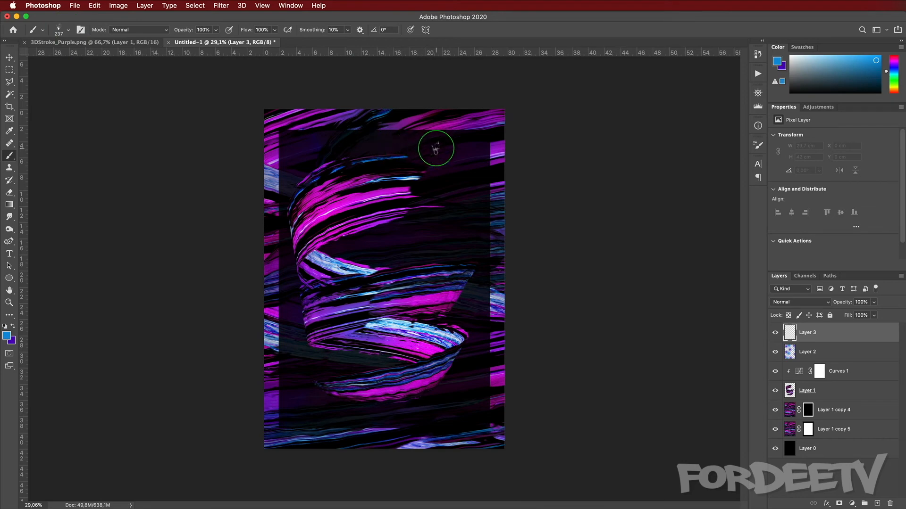
# Step: Set the splatter brush to 1000 px, rotate it to 59°, and stamp a blue splatter near the upper left
pyautogui.press(']')
pyautogui.press(']')
pyautogui.press(']')
pyautogui.press(']')
pyautogui.press(']')
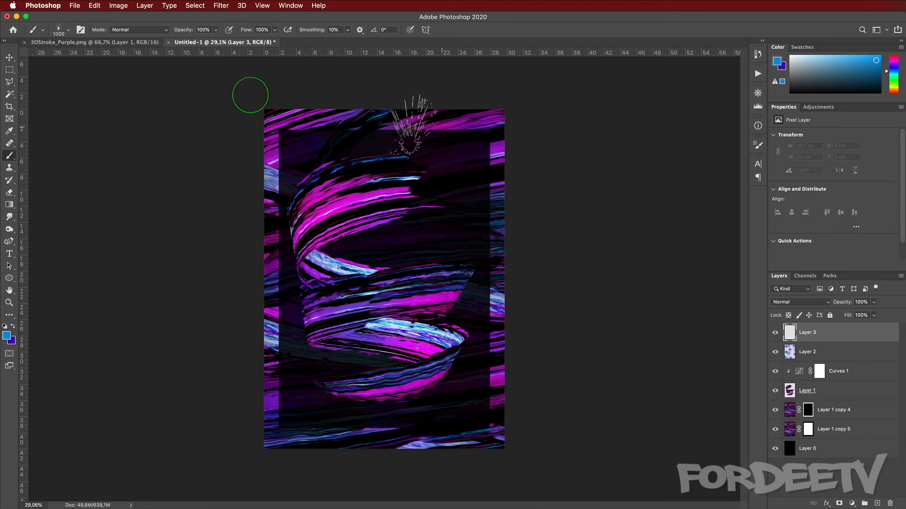
pyautogui.click(60, 32)
pyautogui.moveTo(27, 64); pyautogui.dragTo(36, 50)
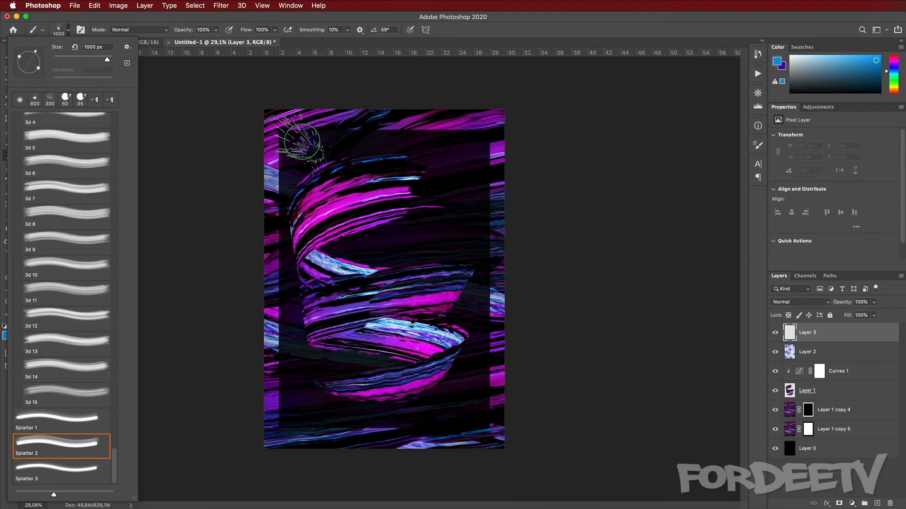
pyautogui.click(302, 144)
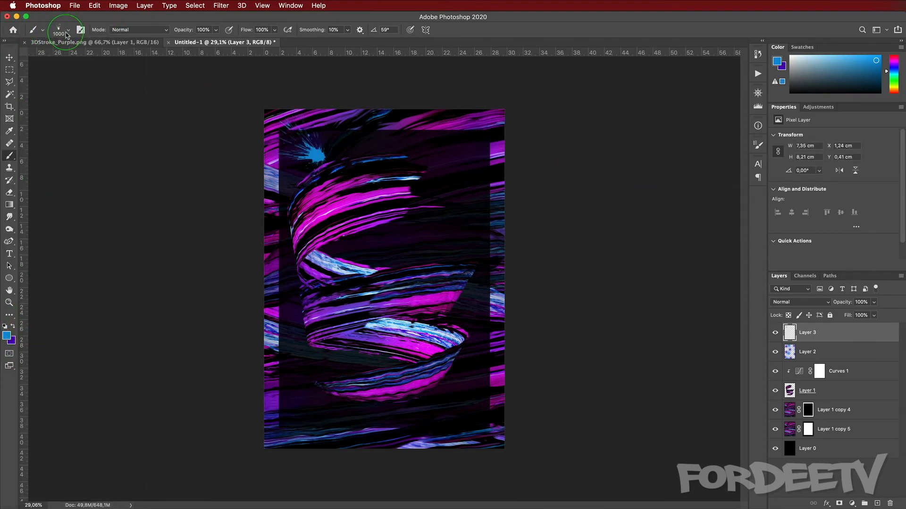
# Step: Rotate the splatter brush to 150°, enlarge it to 1800 px, and stamp a splatter on the right side
pyautogui.click(68, 31)
pyautogui.click(69, 31)
pyautogui.click(69, 31)
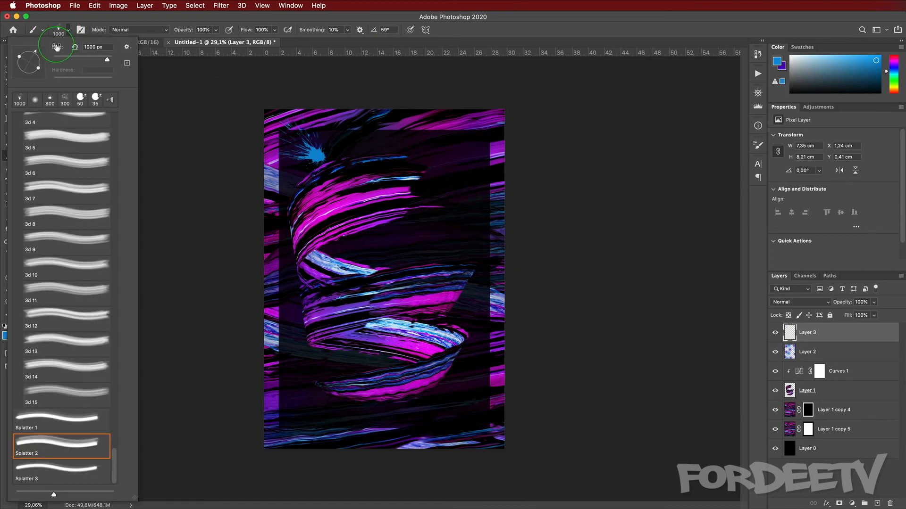
pyautogui.moveTo(29, 62); pyautogui.dragTo(19, 55)
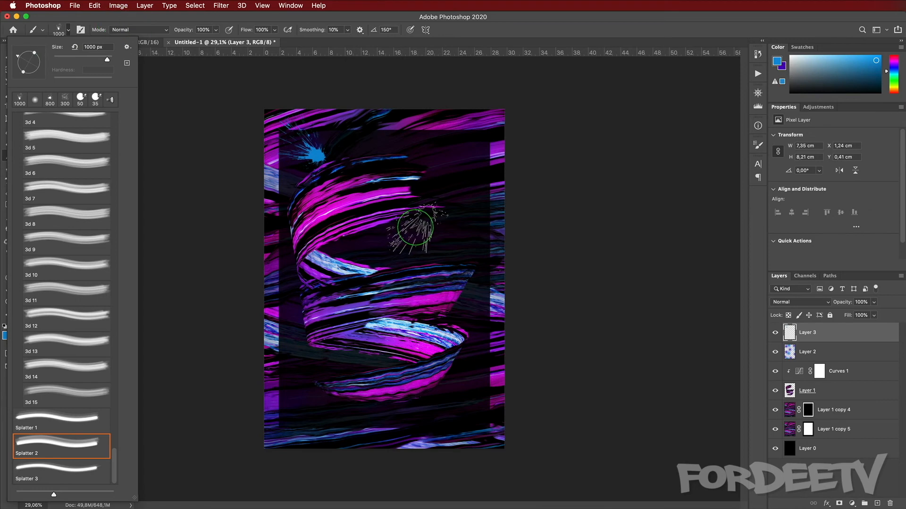
pyautogui.click(68, 32)
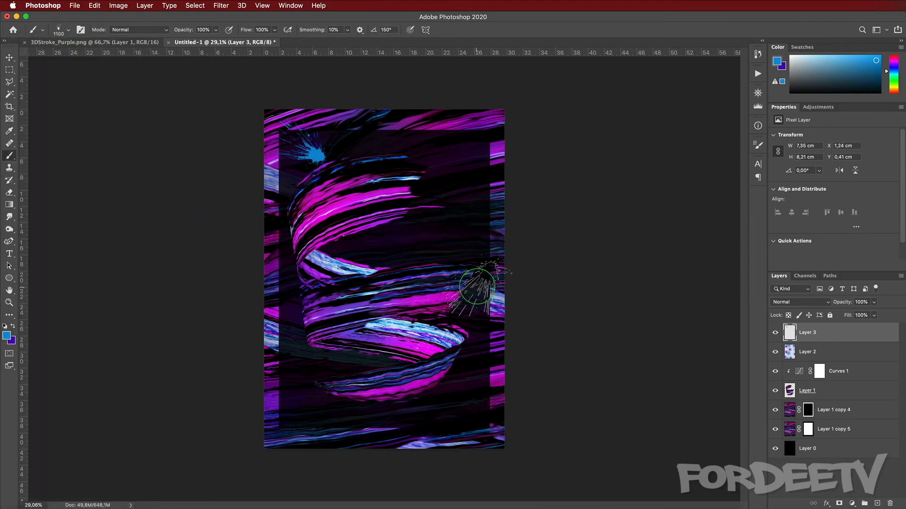
pyautogui.press(']')
pyautogui.press(']')
pyautogui.press(']')
pyautogui.press(']')
pyautogui.press(']')
pyautogui.press(']')
pyautogui.press(']')
pyautogui.press(']')
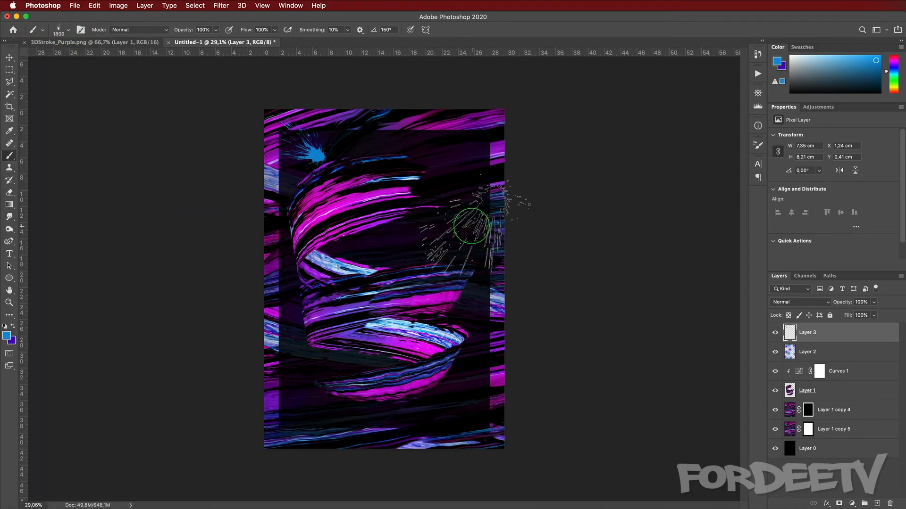
pyautogui.click(467, 231)
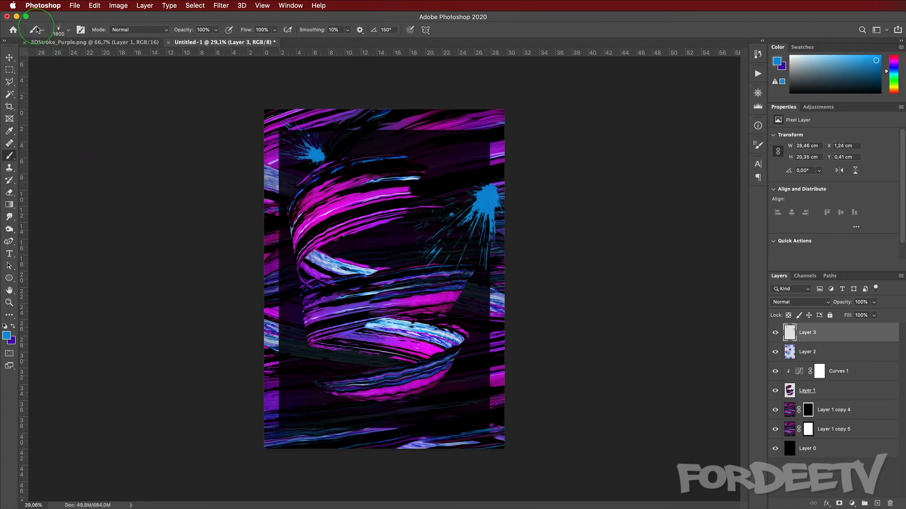
# Step: Rotate the splatter brush to -72° and stamp a splatter at the lower left
pyautogui.click(58, 29)
pyautogui.moveTo(10, 63)
pyautogui.mouseDown()
pyautogui.moveTo(29, 94)
pyautogui.moveTo(39, 93)
pyautogui.mouseUp()
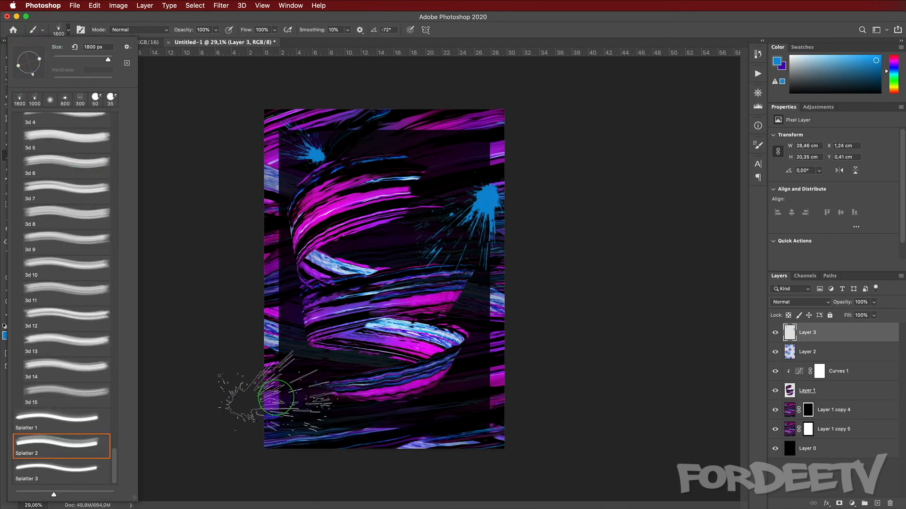
pyautogui.click(279, 398)
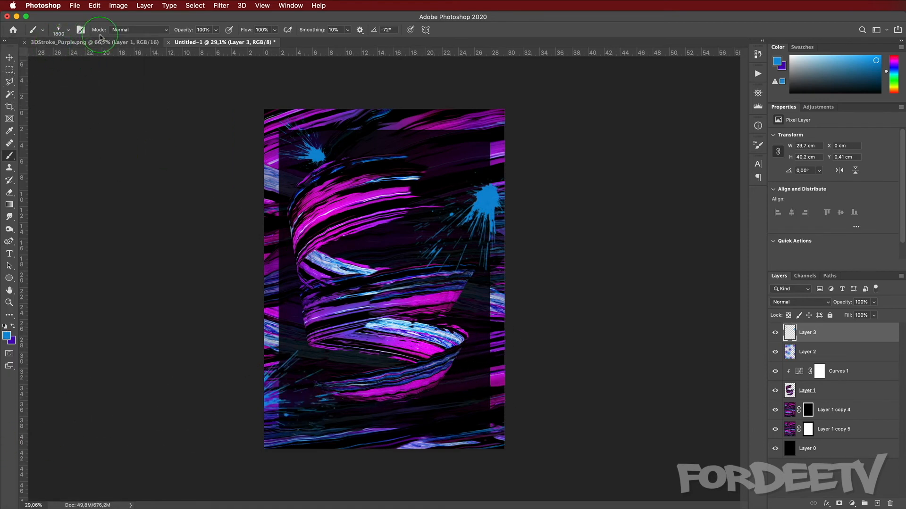
# Step: Rotate the splatter brush to 31°, stamp a splatter at the lower right corner, and swap back to purple foreground
pyautogui.click(61, 36)
pyautogui.moveTo(27, 75); pyautogui.dragTo(19, 71)
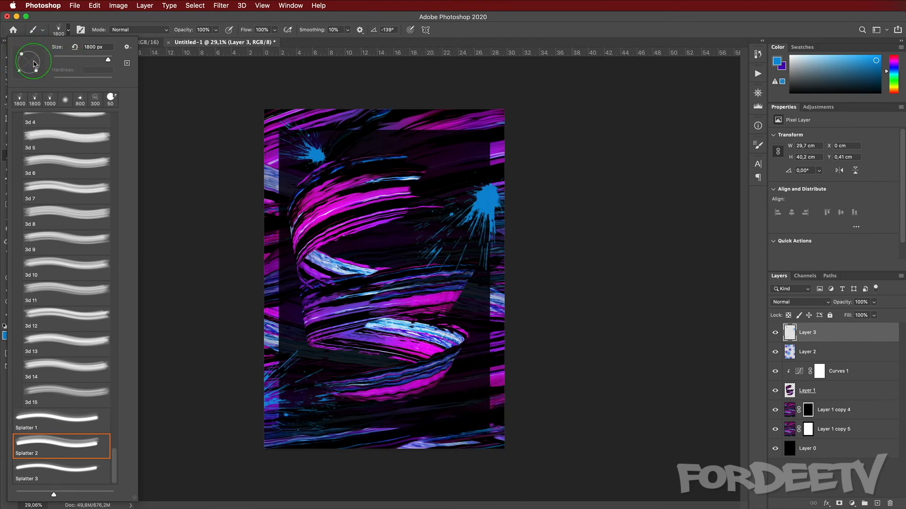
pyautogui.moveTo(40, 60); pyautogui.dragTo(39, 54)
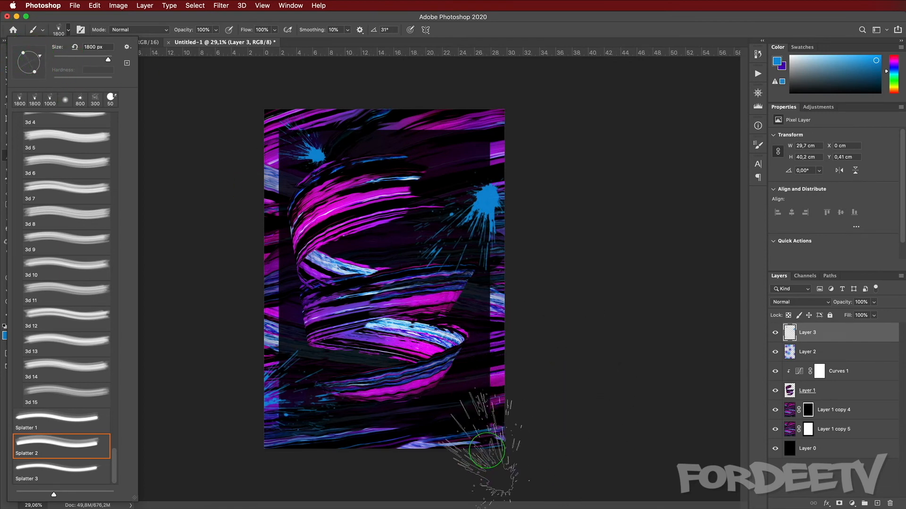
pyautogui.click(476, 417)
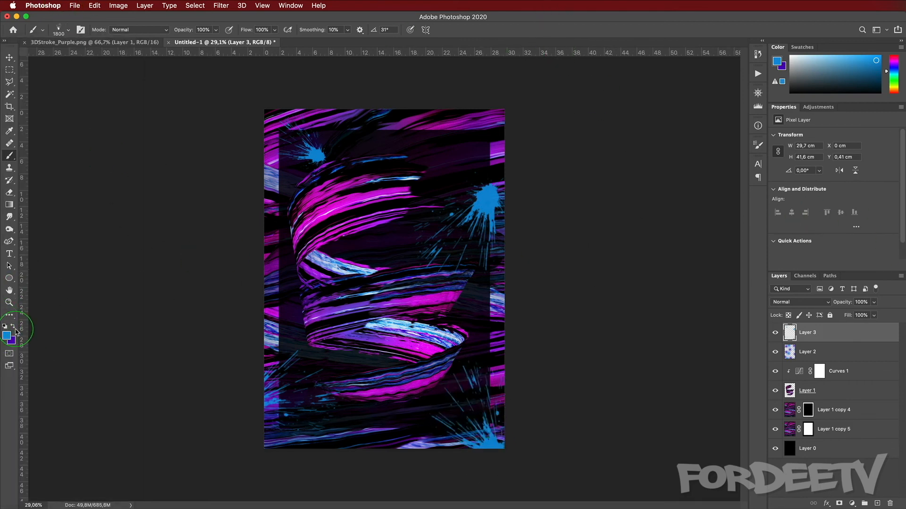
pyautogui.click(14, 327)
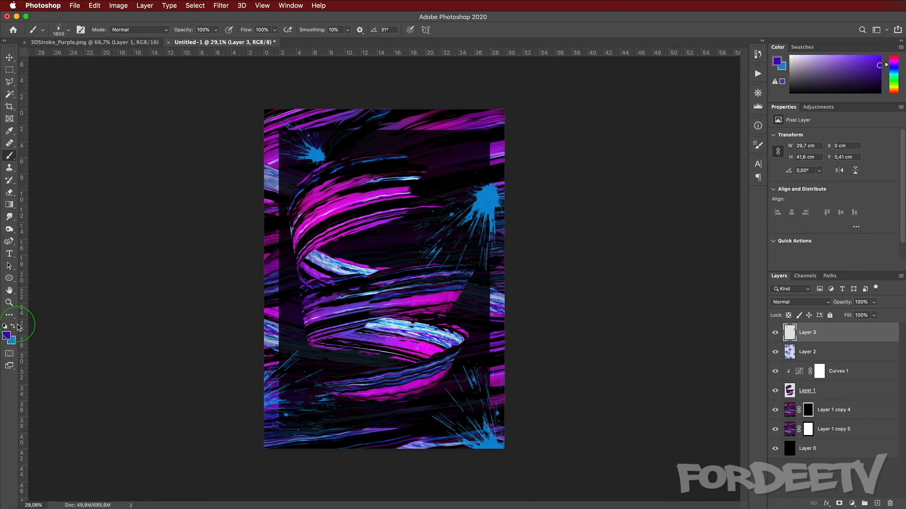
# Step: Switch to the Splatter 3 brush, rotate it to 53°, enlarge it, and stamp a purple splatter near the top centre
pyautogui.click(70, 33)
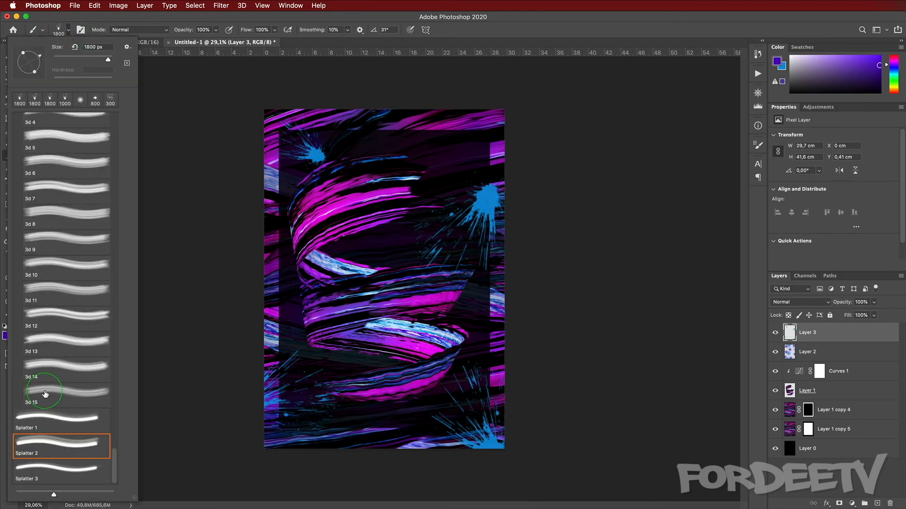
pyautogui.click(35, 479)
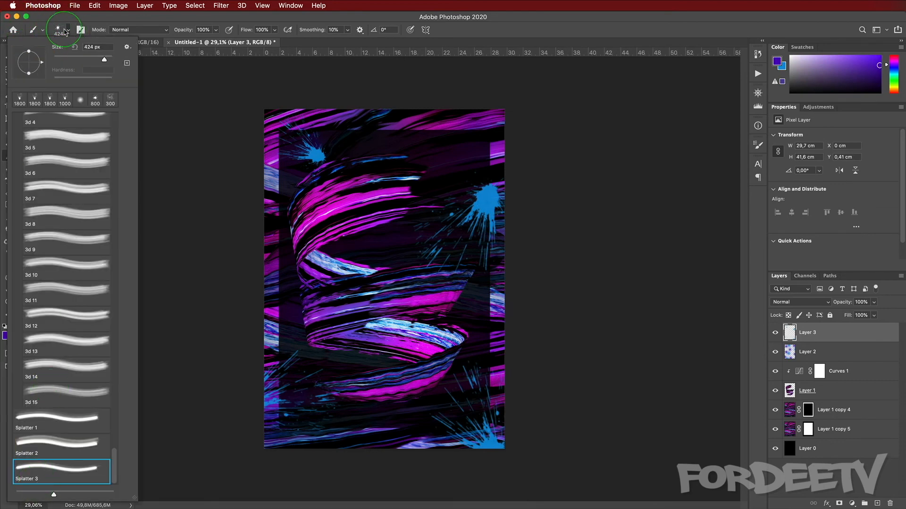
pyautogui.click(34, 56)
pyautogui.click(69, 30)
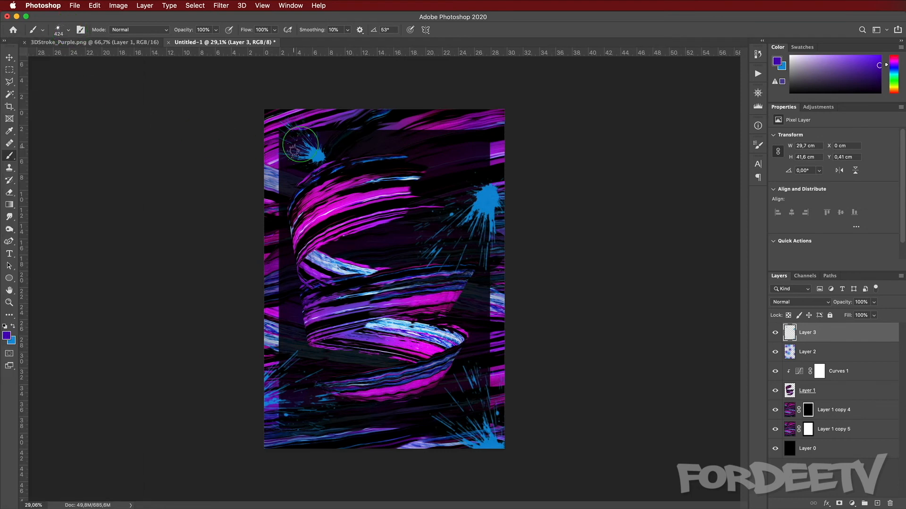
pyautogui.press(']')
pyautogui.press(']')
pyautogui.click(445, 141)
# Step: Enlarge the splatter brush to 1300 px, rotate it to -77°, and stamp a purple splatter in the middle left
pyautogui.press(']')
pyautogui.press(']')
pyautogui.press(']')
pyautogui.press(']')
pyautogui.press(']')
pyautogui.press(']')
pyautogui.press(']')
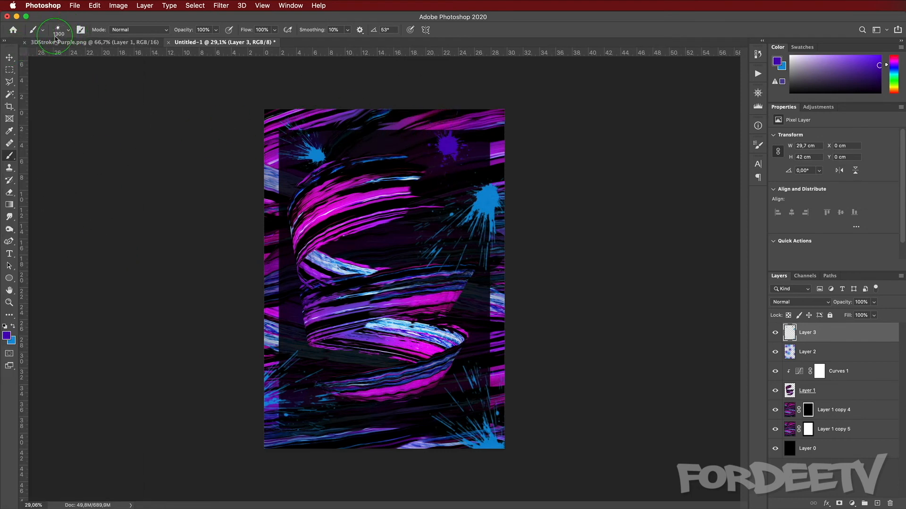
pyautogui.click(56, 31)
pyautogui.moveTo(36, 52); pyautogui.dragTo(31, 74)
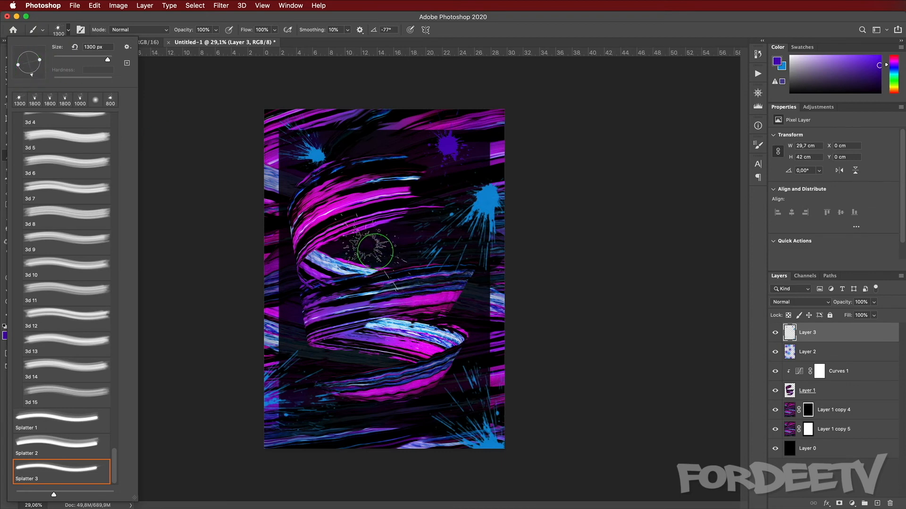
pyautogui.click(376, 252)
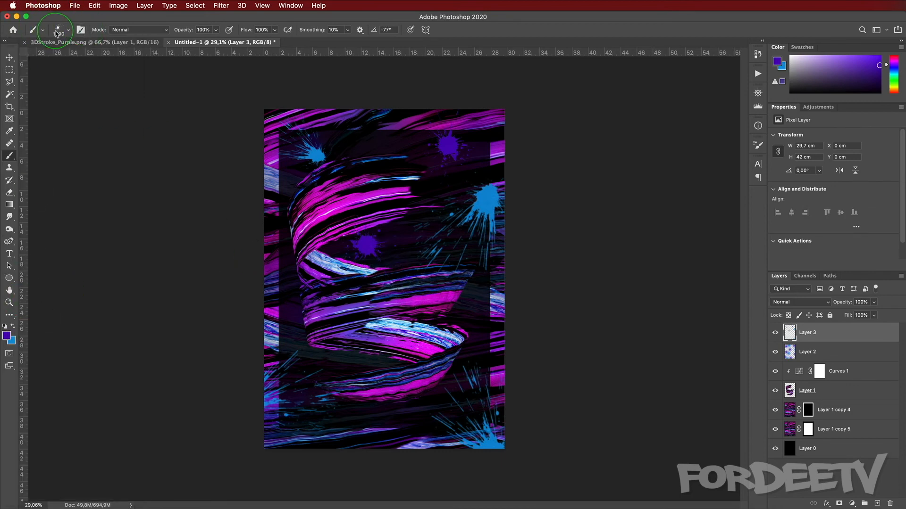
# Step: Rotate the splatter brush to -180° and stamp a splatter on the right edge
pyautogui.click(57, 32)
pyautogui.click(19, 63)
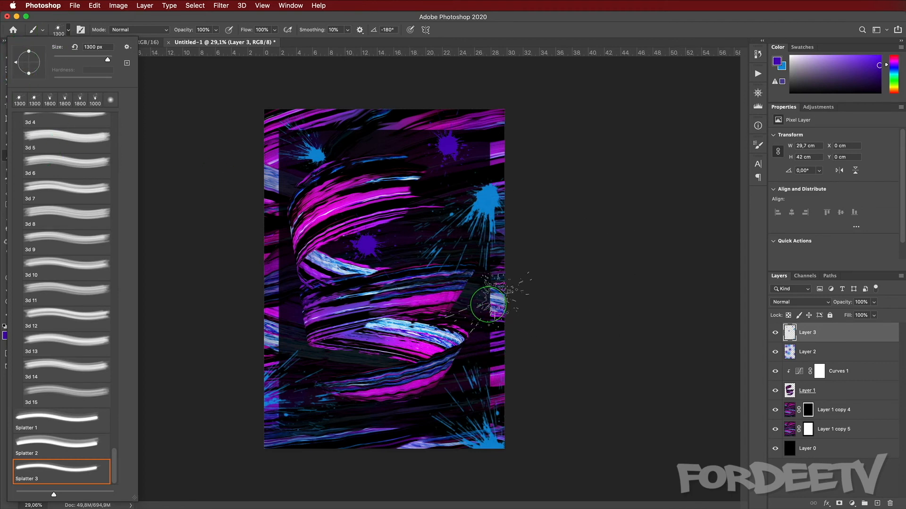
pyautogui.click(506, 312)
# Step: Enlarge the splatter brush to 1900 px and stamp a splatter on the left edge
pyautogui.press(']')
pyautogui.press(']')
pyautogui.press(']')
pyautogui.press(']')
pyautogui.press(']')
pyautogui.press(']')
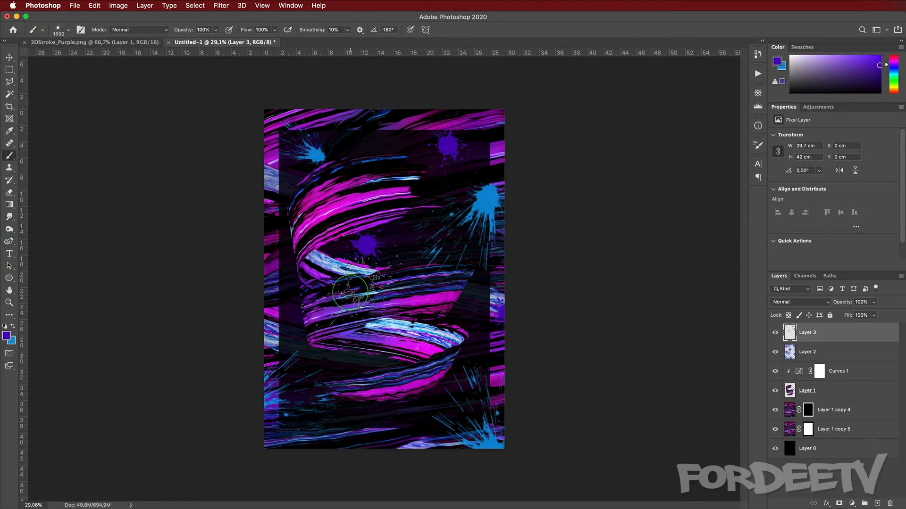
pyautogui.click(276, 305)
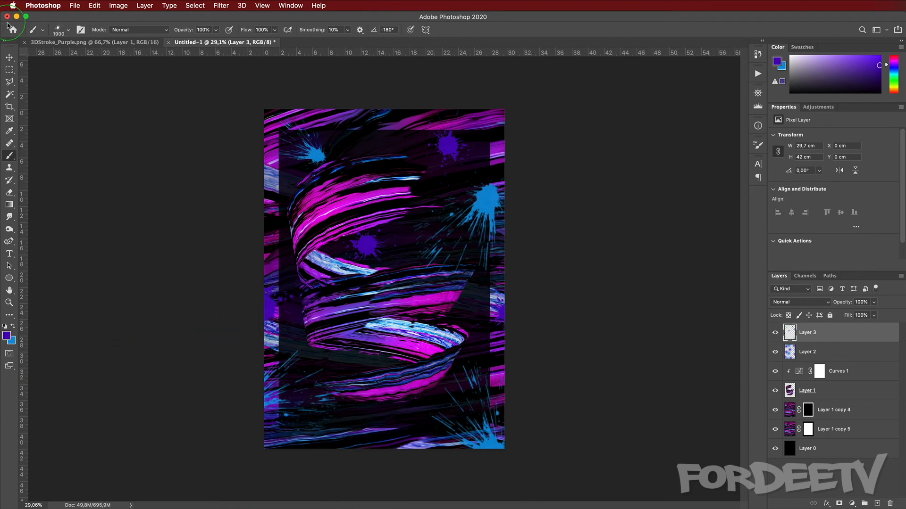
# Step: Rotate the splatter brush to -112° and stamp splatters along the bottom and top edges
pyautogui.click(58, 30)
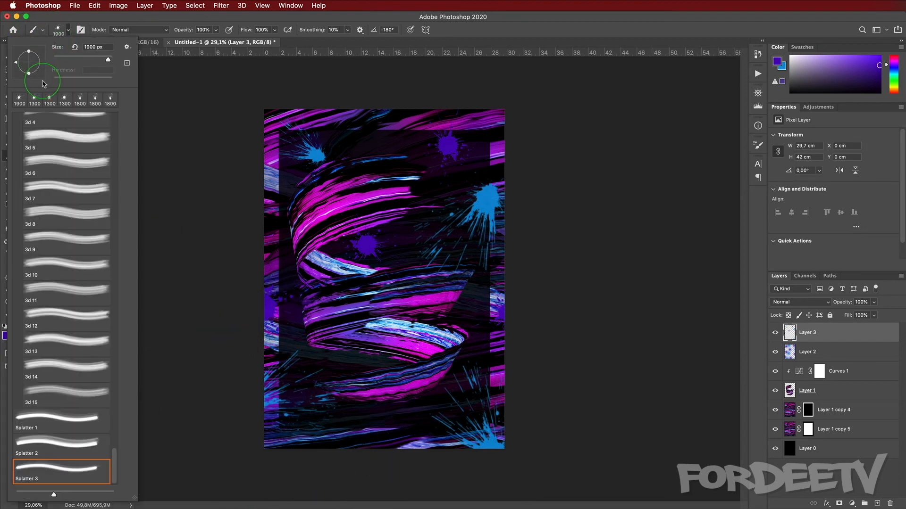
pyautogui.moveTo(44, 84)
pyautogui.mouseDown()
pyautogui.moveTo(40, 58)
pyautogui.moveTo(24, 73)
pyautogui.mouseUp()
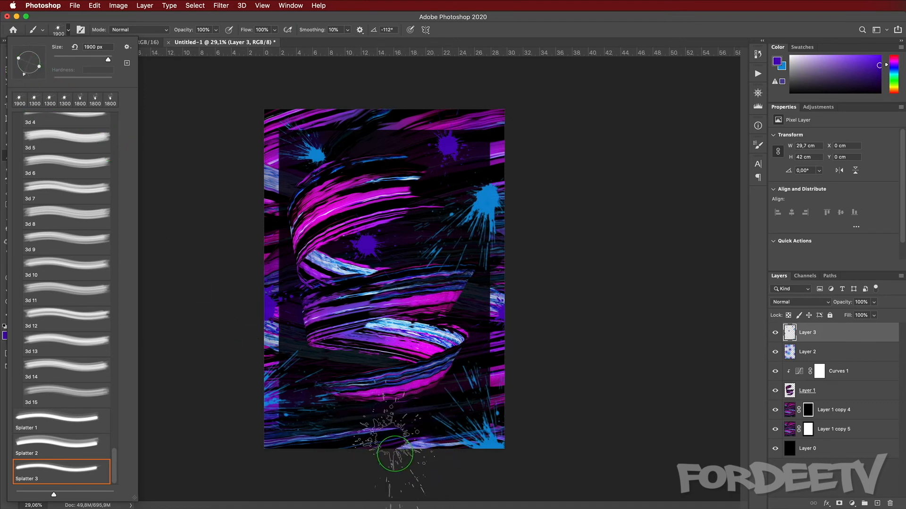
pyautogui.click(393, 469)
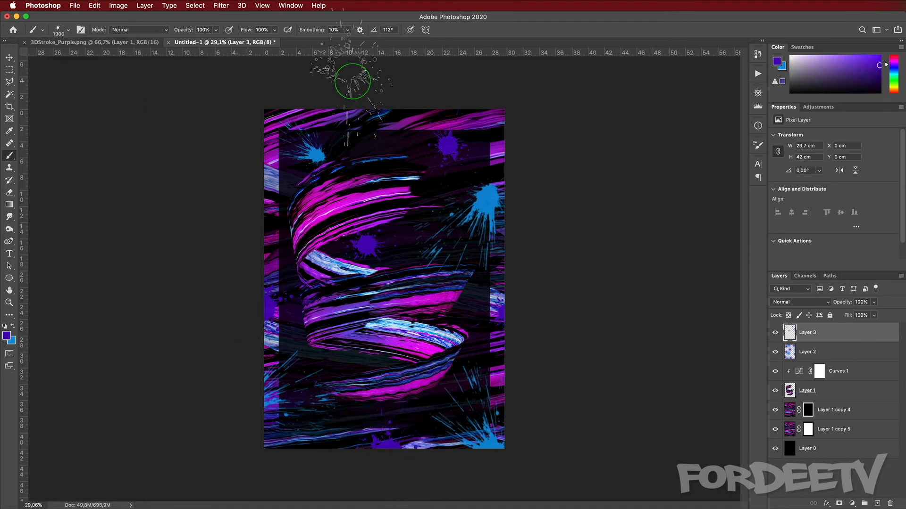
pyautogui.click(383, 106)
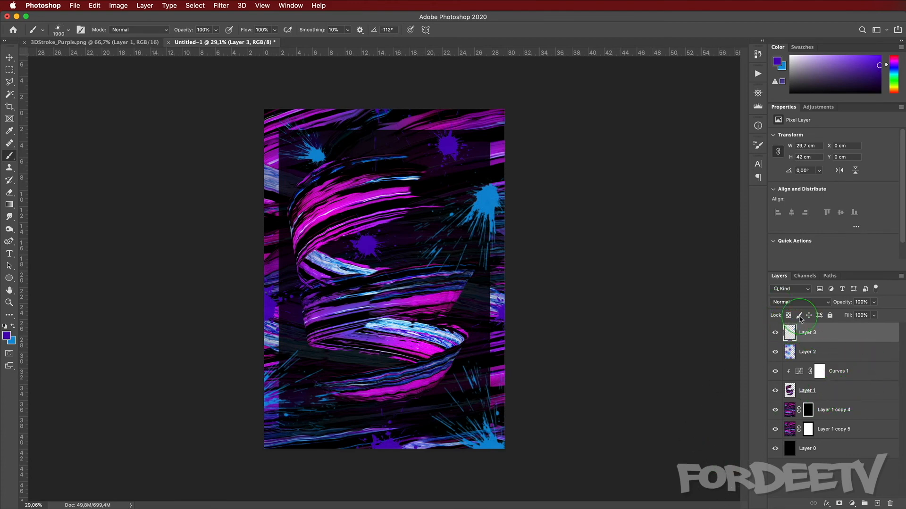
# Step: Set the splatter layer (Layer 3) opacity to 30%, keeping Normal blend mode
pyautogui.click(801, 302)
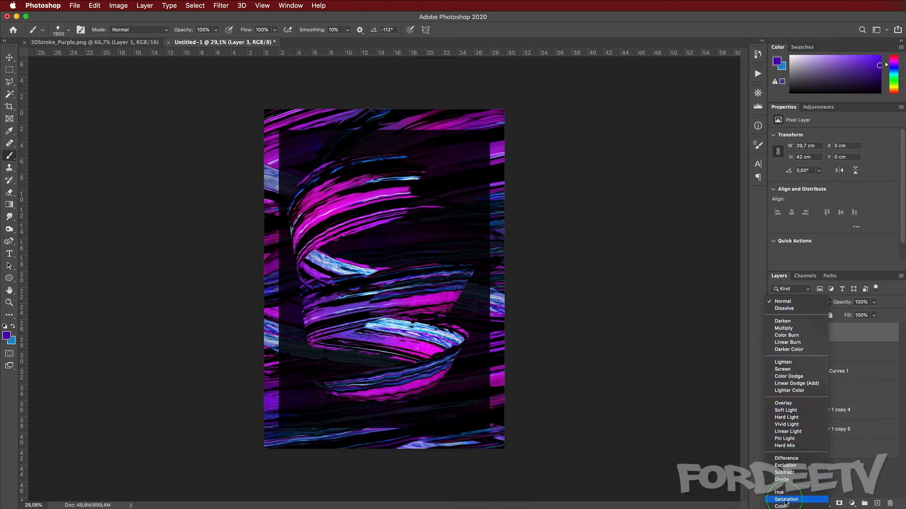
pyautogui.click(781, 302)
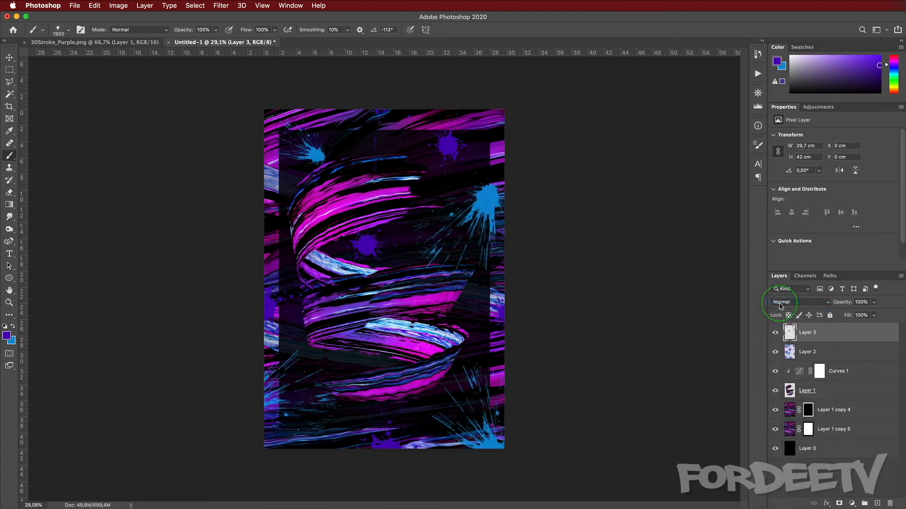
pyautogui.click(857, 302)
pyautogui.write('50')
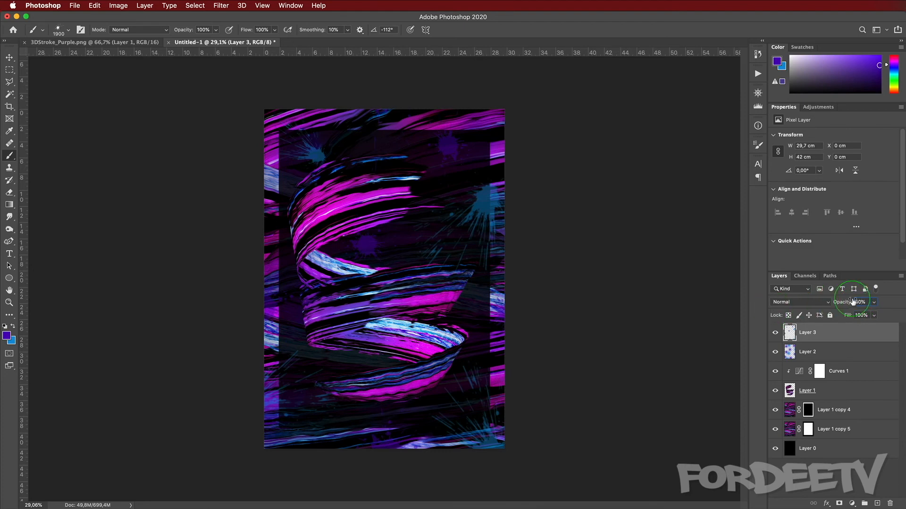
pyautogui.write('30')
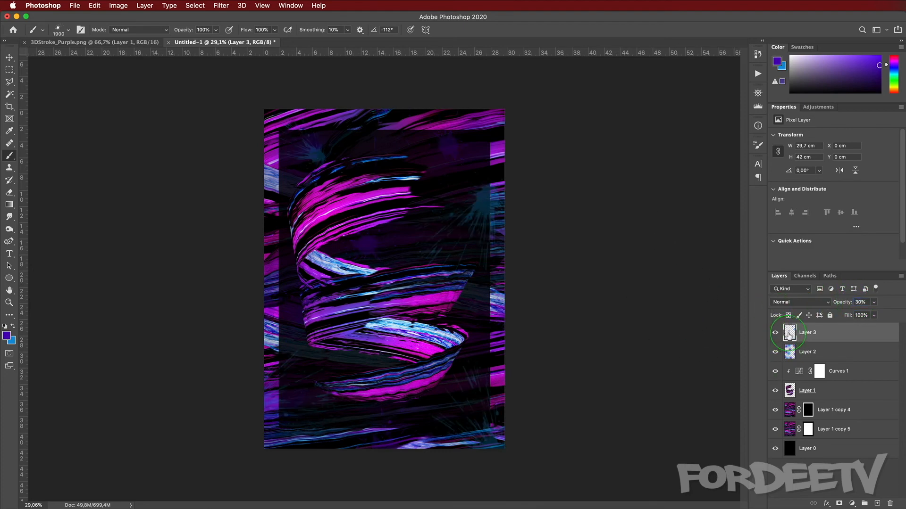
# Step: Move Layer 3 below Layer 1 in the stack and toggle layer visibility to compare
pyautogui.moveTo(801, 336); pyautogui.dragTo(801, 400)
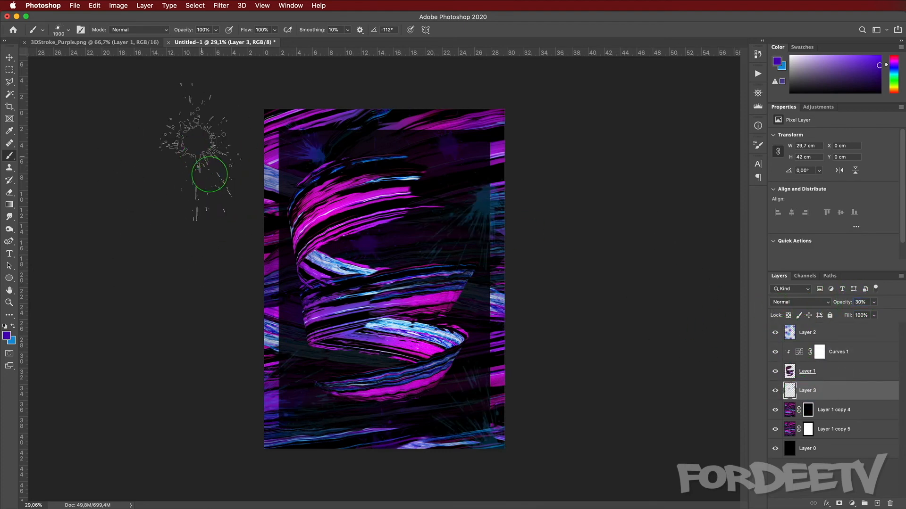
pyautogui.click(775, 372)
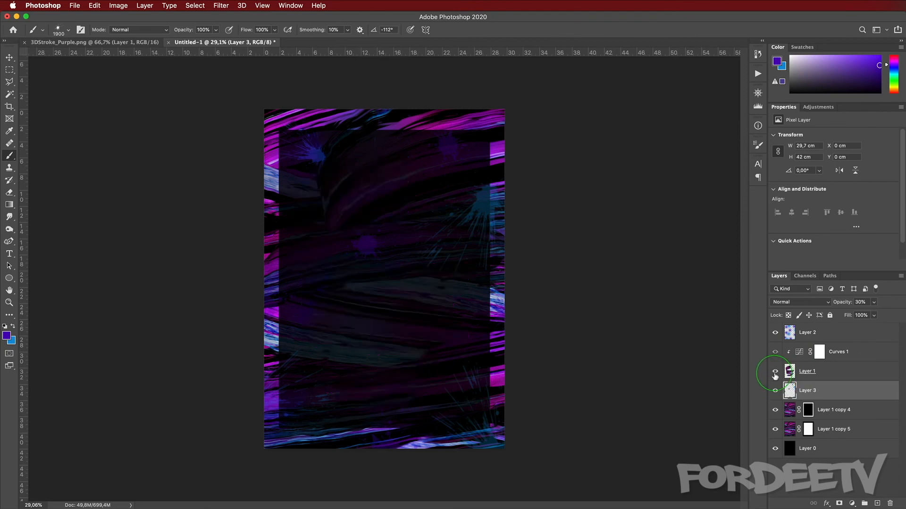
pyautogui.click(775, 371)
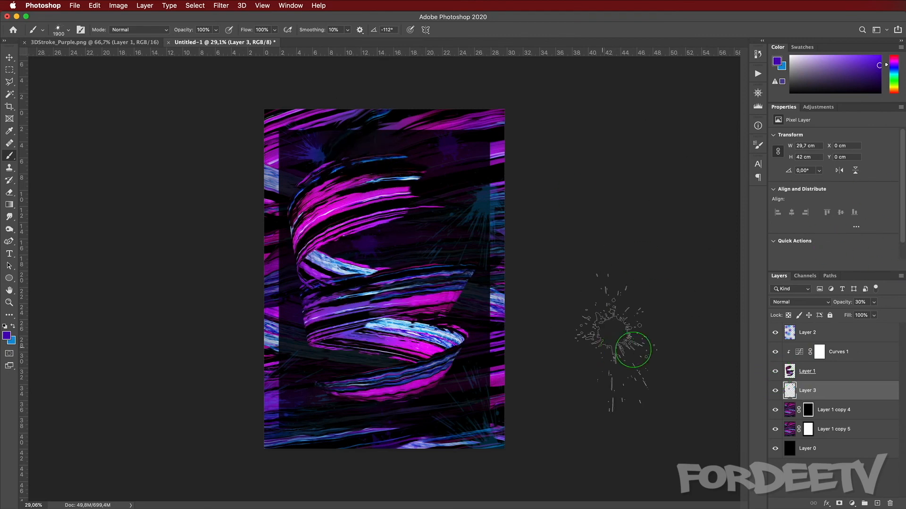
pyautogui.click(776, 392)
pyautogui.click(776, 392)
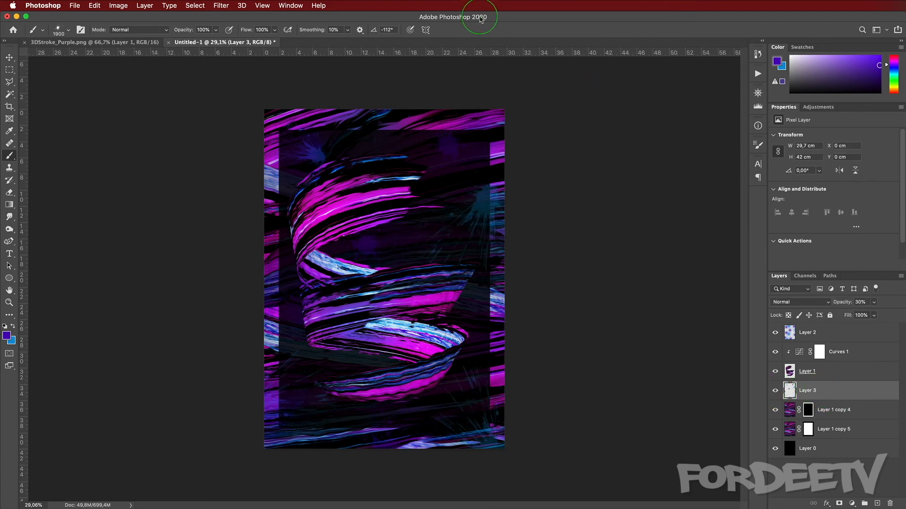
# Step: Apply a Gaussian Blur with a 3 pixel radius to the splatter layer
pyautogui.click(200, 3)
pyautogui.moveTo(221, 6)
pyautogui.moveTo(245, 118)
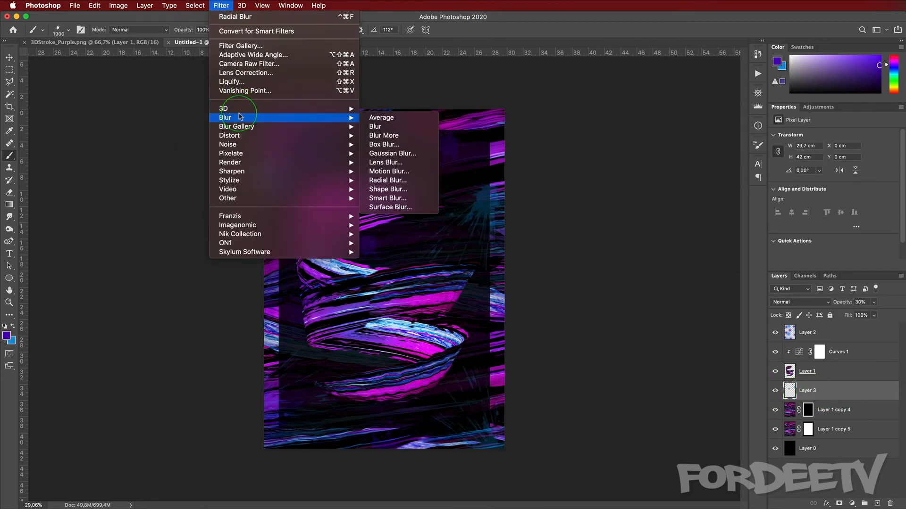
pyautogui.click(409, 153)
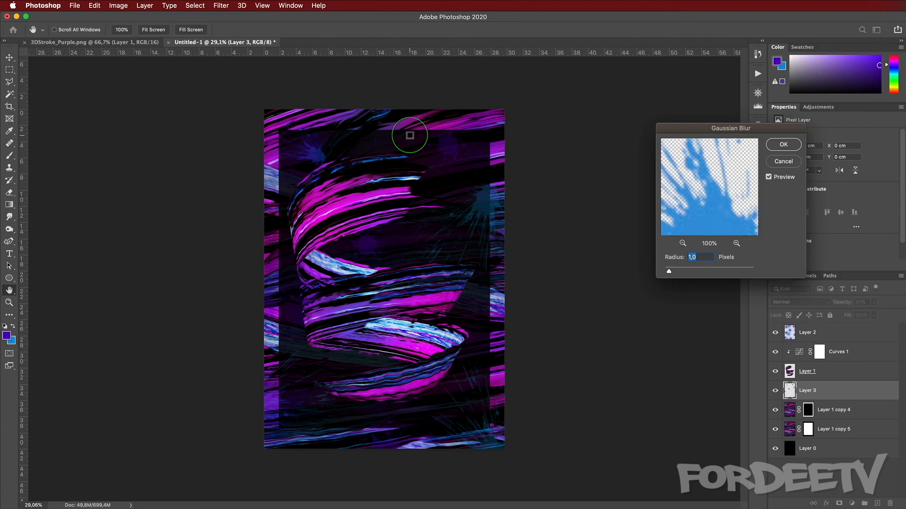
pyautogui.write('3')
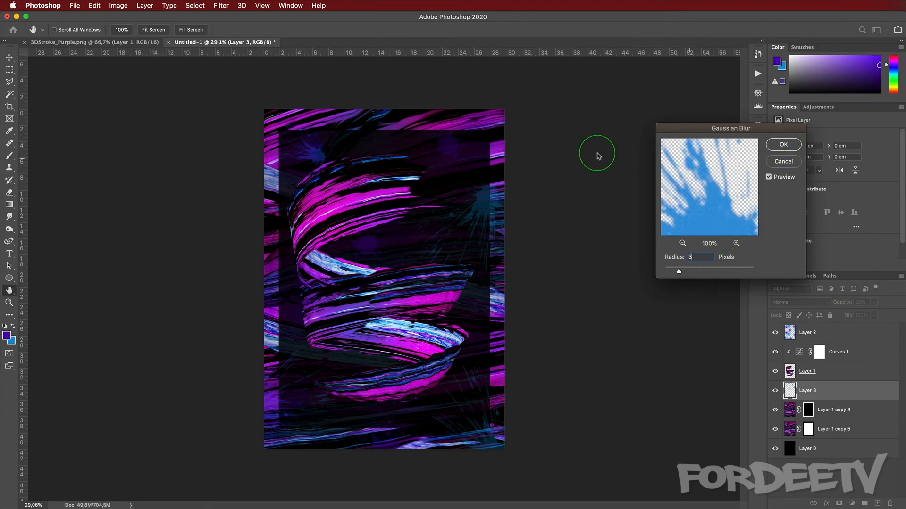
pyautogui.press('Return')
# Step: Add a new layer above Layer 2, reset default colours, and fill it with white
pyautogui.press('b')
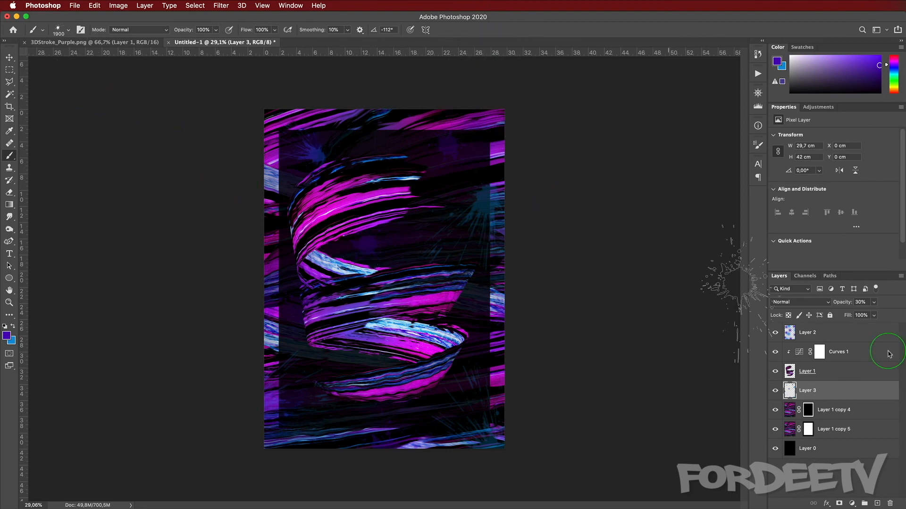
pyautogui.click(820, 332)
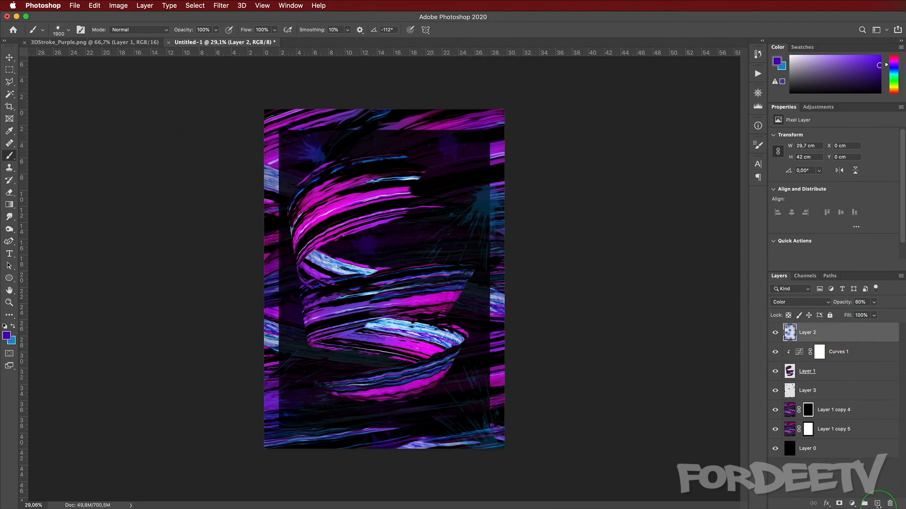
pyautogui.click(877, 503)
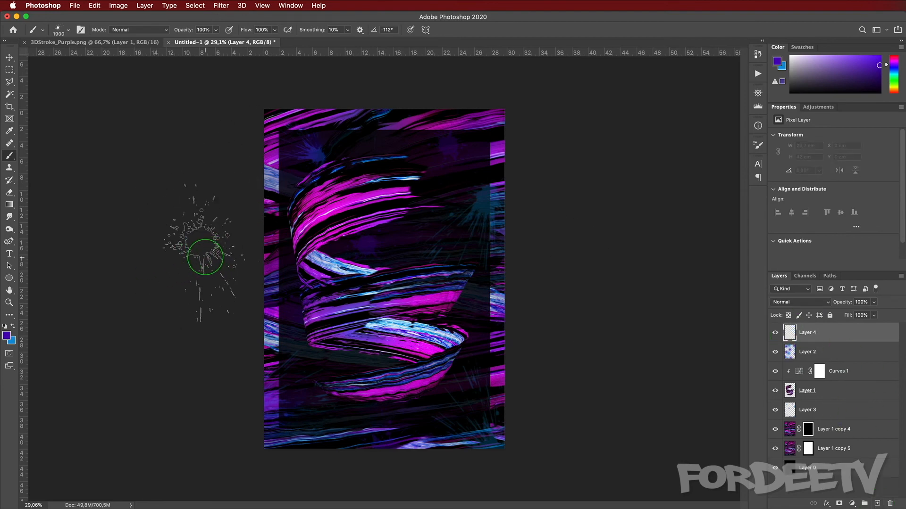
pyautogui.press('d')
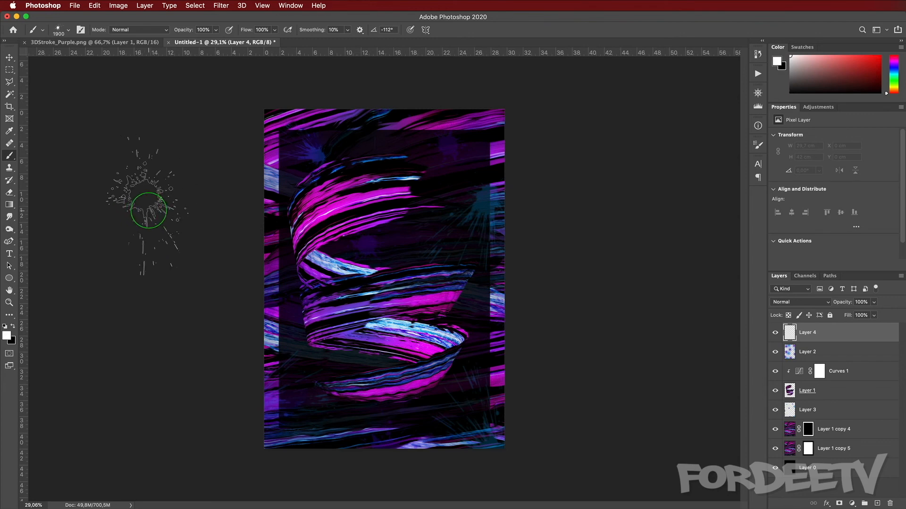
pyautogui.hotkey('alt', 'BackSpace')
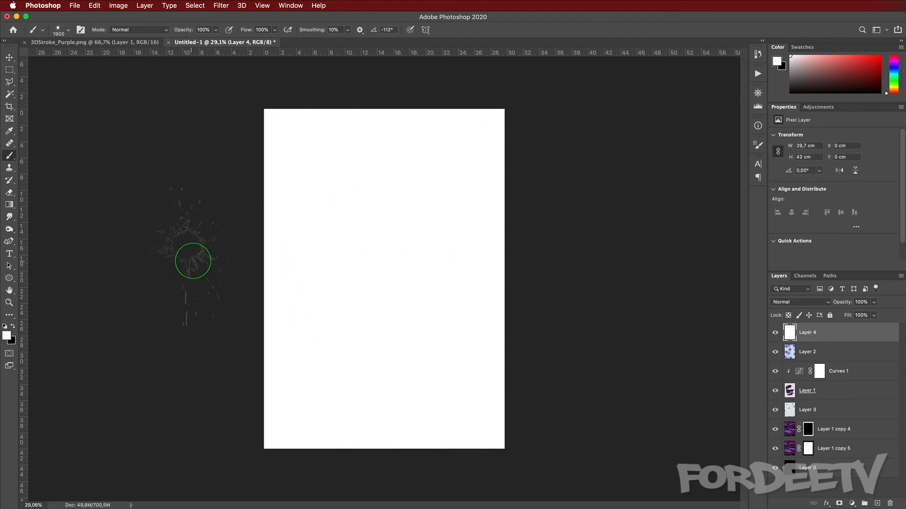
# Step: Choose the Soft Round brush from the Legacy default brushes
pyautogui.click(60, 32)
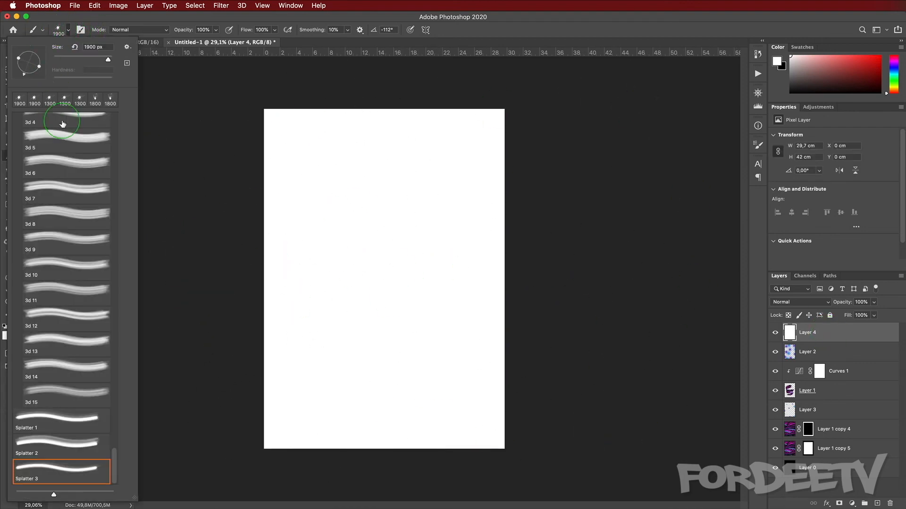
pyautogui.scroll(15, 94, 143)
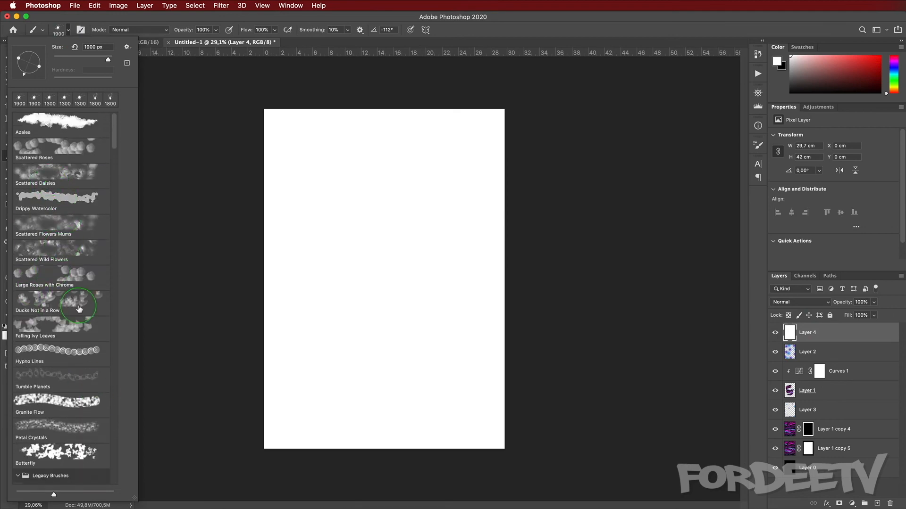
pyautogui.scroll(-8, 79, 309)
pyautogui.click(92, 279)
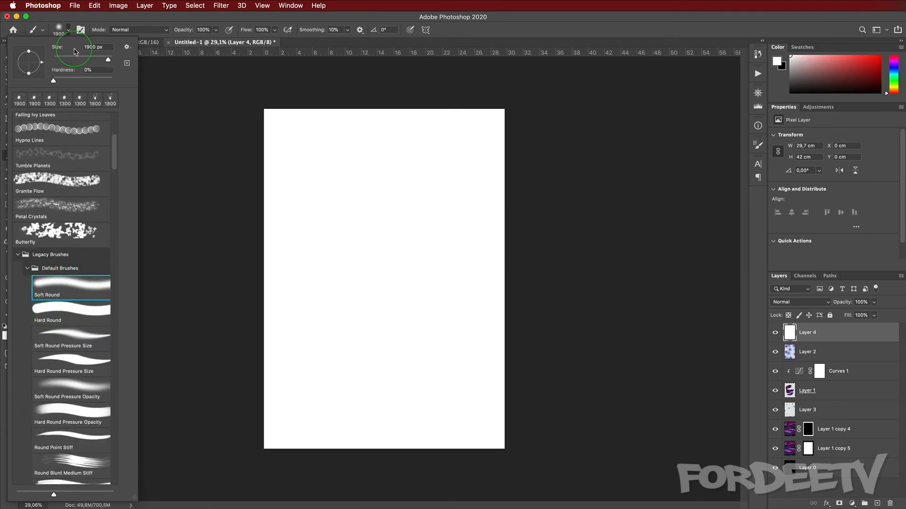
pyautogui.click(69, 30)
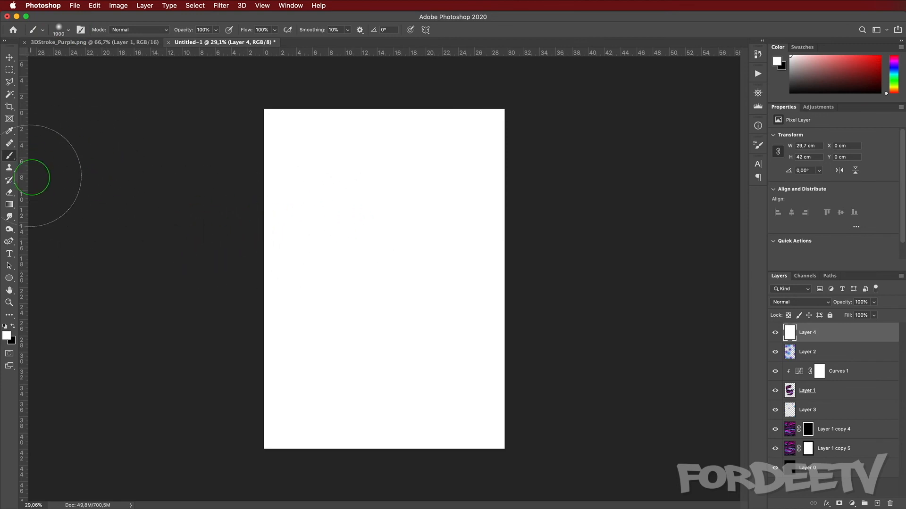
# Step: Add a layer mask to the white layer and draw a top-to-bottom gradient on it to fade the white downward
pyautogui.click(7, 205)
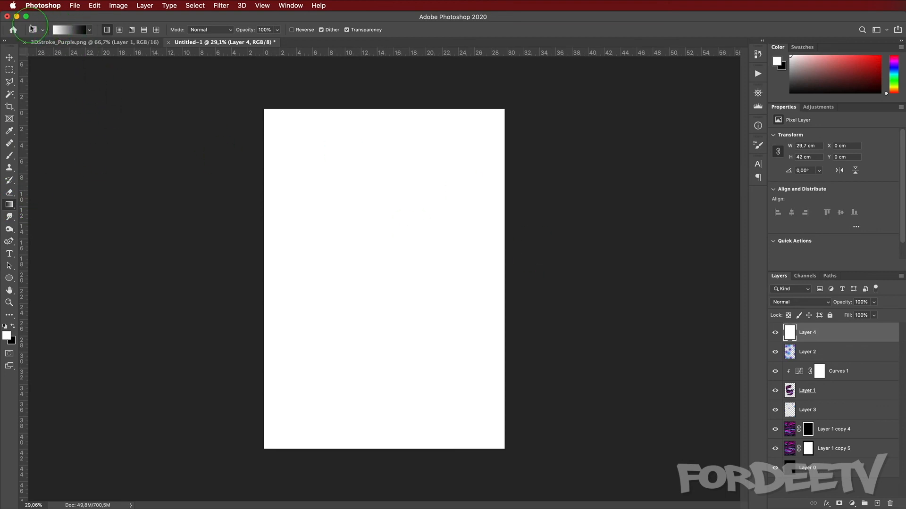
pyautogui.click(839, 504)
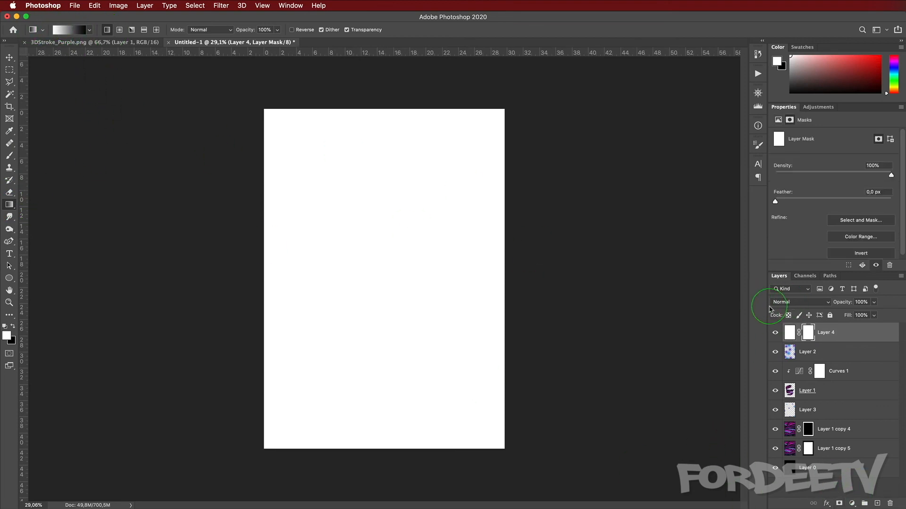
pyautogui.moveTo(382, 156); pyautogui.dragTo(385, 415)
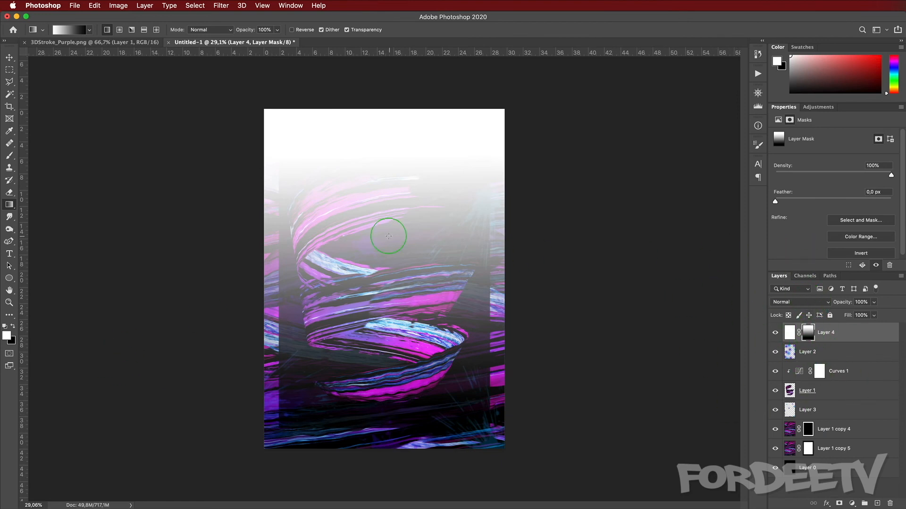
# Step: Redraw the white layer's mask gradient from the top and set that layer to Screen blend mode at 20% opacity
pyautogui.moveTo(381, 160); pyautogui.dragTo(382, 408)
pyautogui.moveTo(381, 144); pyautogui.dragTo(389, 306)
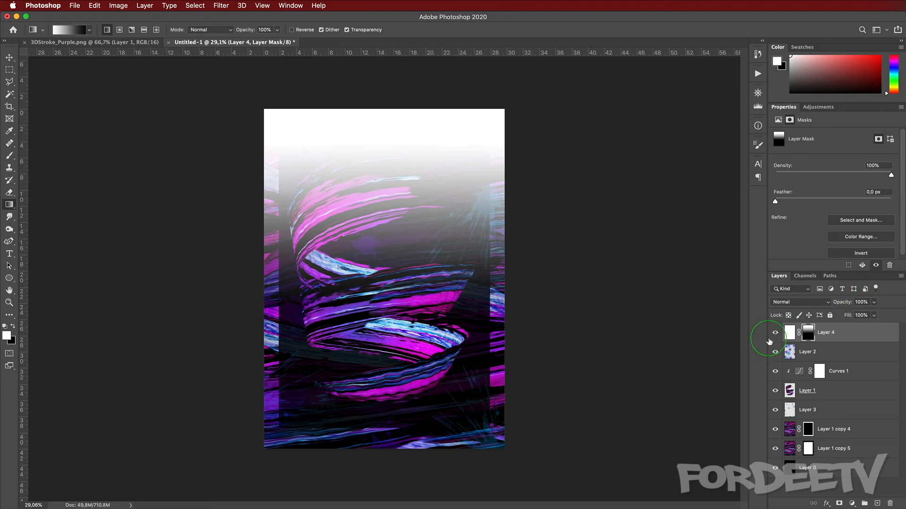
pyautogui.click(787, 301)
pyautogui.click(792, 369)
pyautogui.moveTo(842, 304); pyautogui.dragTo(852, 309)
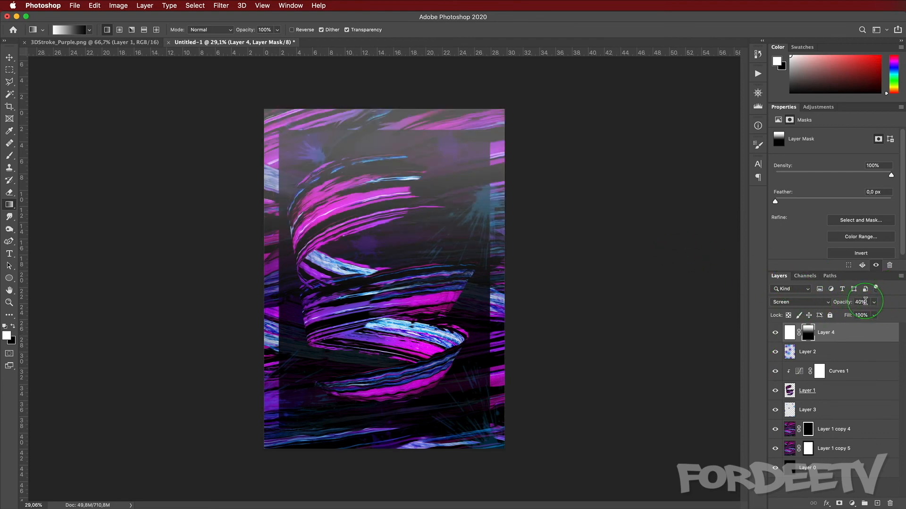
pyautogui.click(864, 301)
pyautogui.write('20')
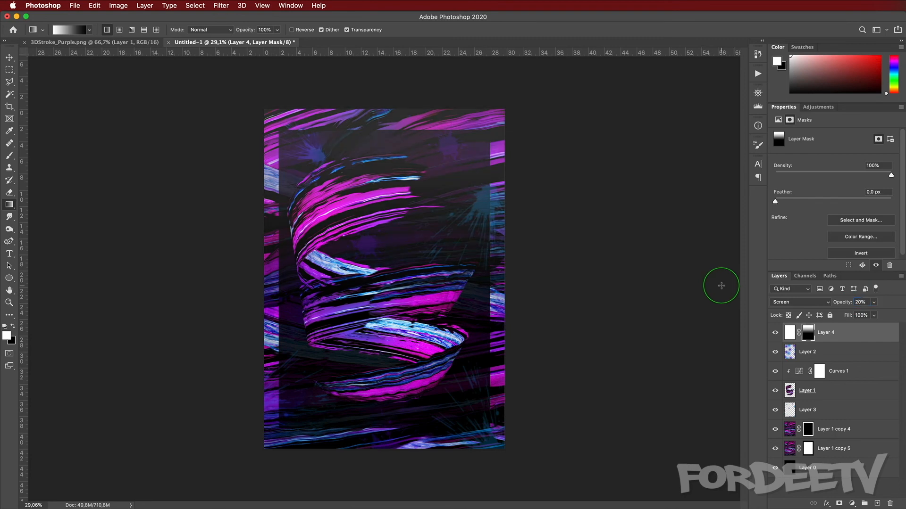
pyautogui.moveTo(371, 183); pyautogui.dragTo(361, 380)
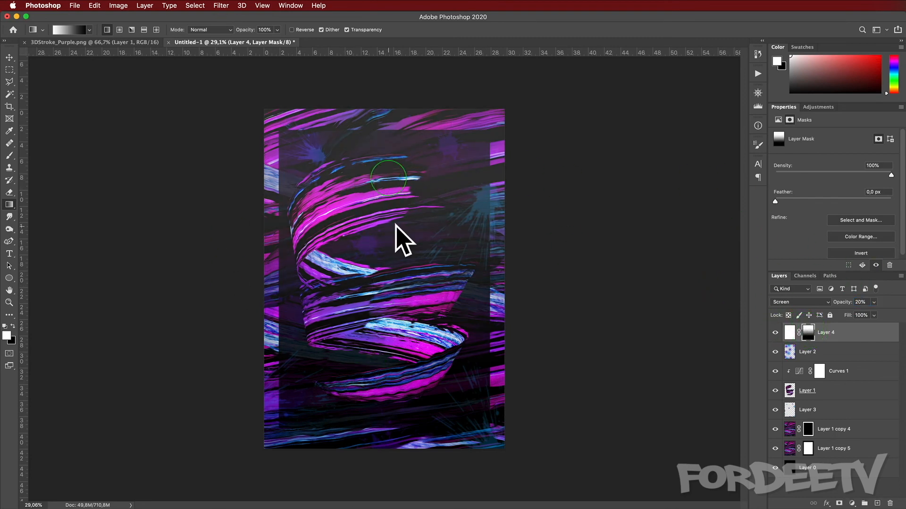
# Step: Add a Curves adjustment layer on top and bend the RGB curve into an S-shape for more contrast
pyautogui.click(818, 107)
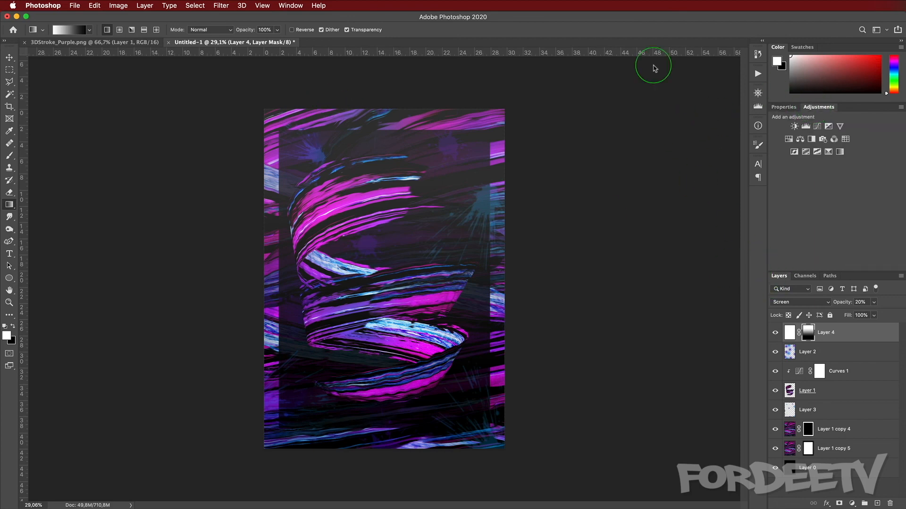
pyautogui.click(817, 126)
pyautogui.moveTo(814, 230); pyautogui.dragTo(820, 233)
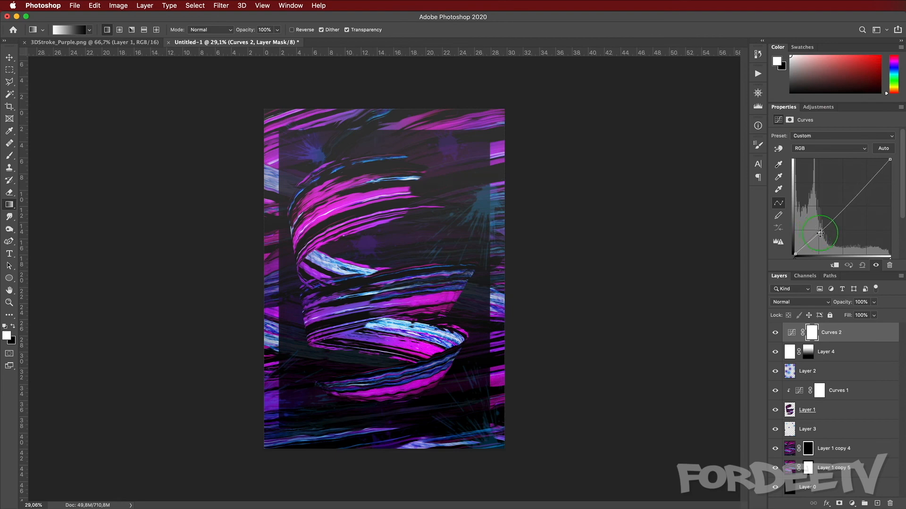
pyautogui.click(857, 187)
pyautogui.moveTo(855, 188); pyautogui.dragTo(854, 186)
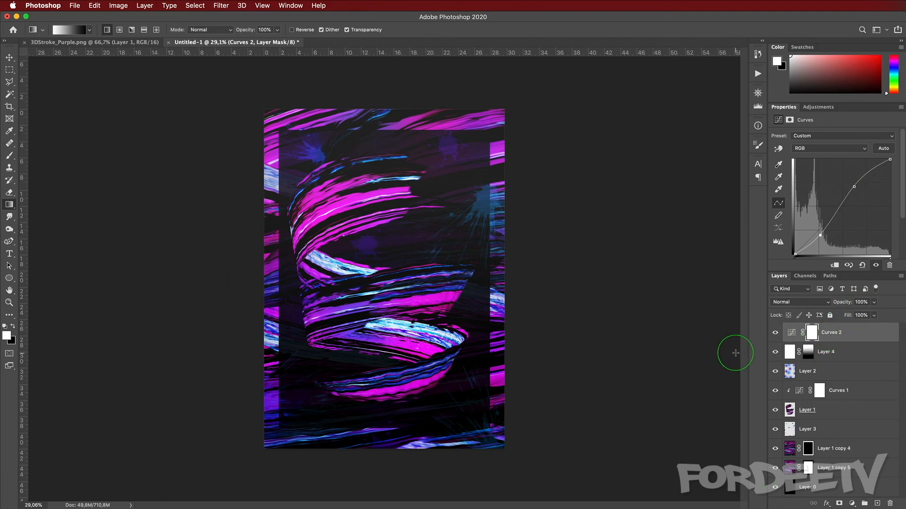
# Step: Stamp all visible layers into a new merged layer on top and hide the layers beneath it
pyautogui.press('super+alt+shift+e')
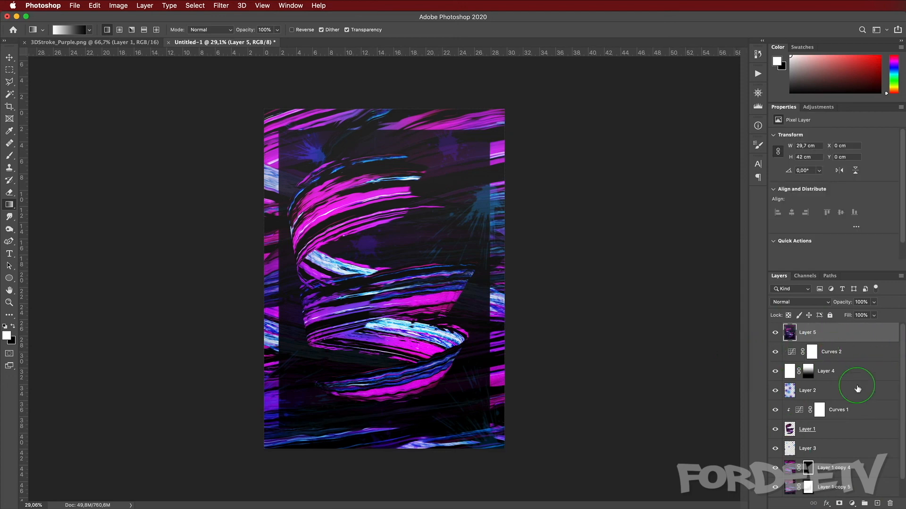
pyautogui.click(776, 334)
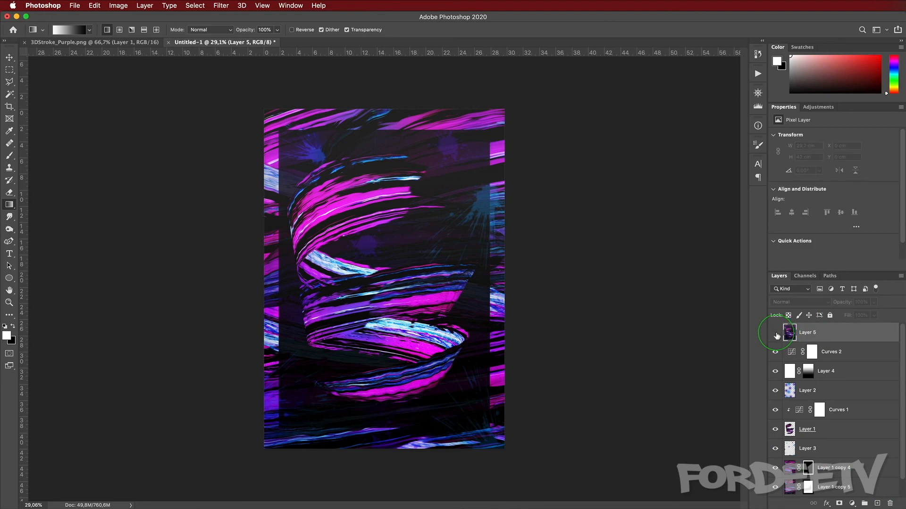
pyautogui.click(775, 335)
pyautogui.moveTo(776, 352); pyautogui.dragTo(778, 333)
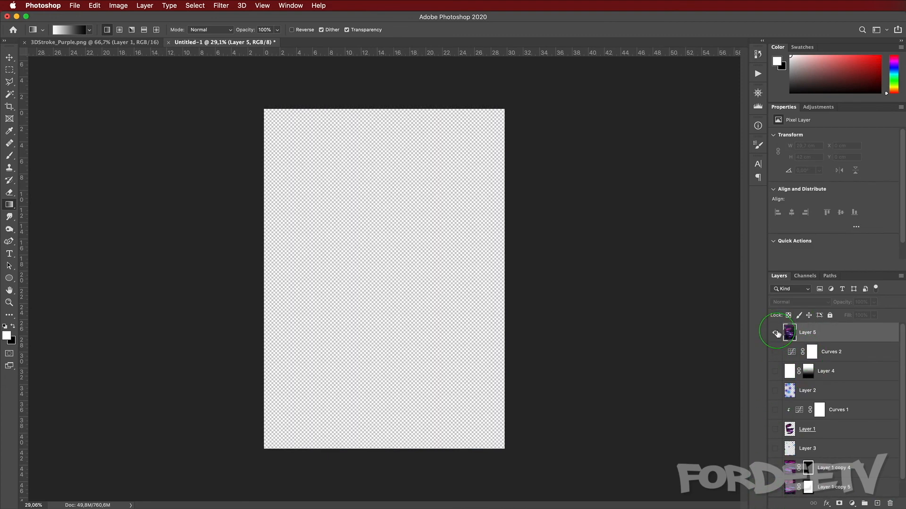
pyautogui.click(775, 332)
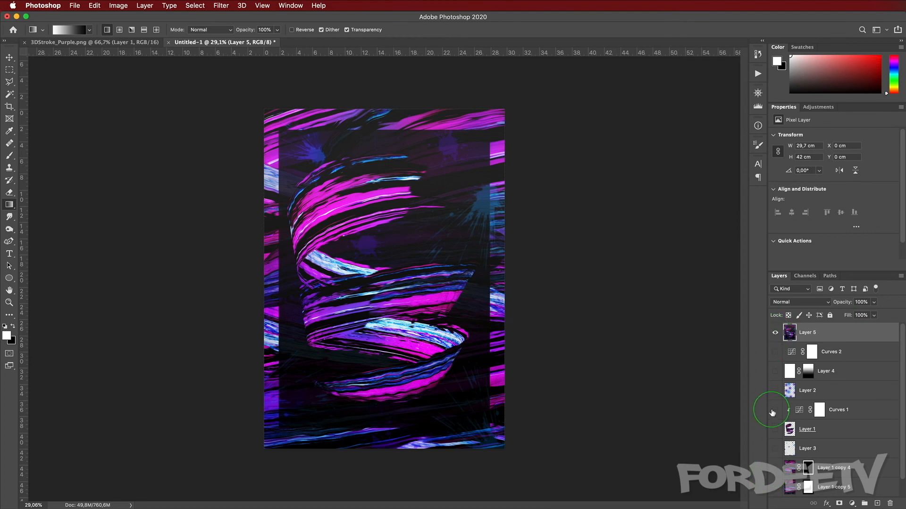
pyautogui.click(775, 333)
pyautogui.click(775, 333)
# Step: Apply the Camera Raw Filter to the stamped merged layer
pyautogui.click(222, 5)
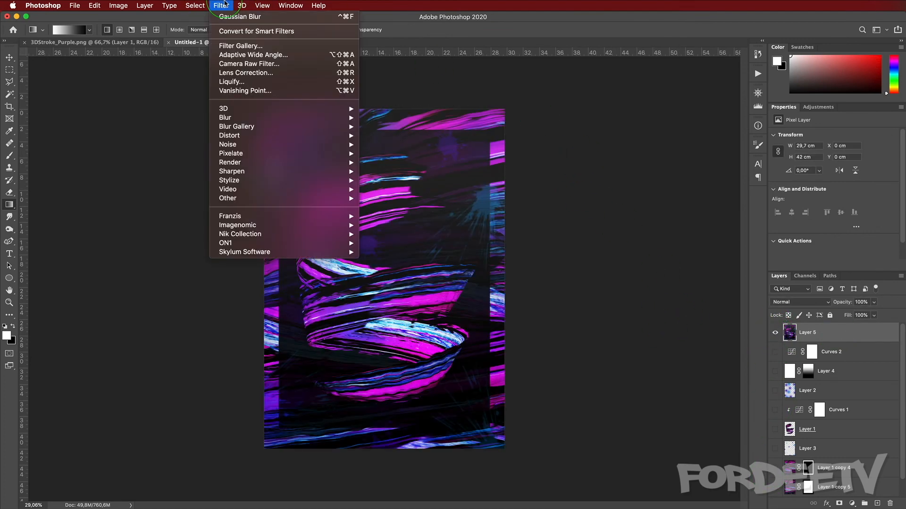
pyautogui.click(230, 65)
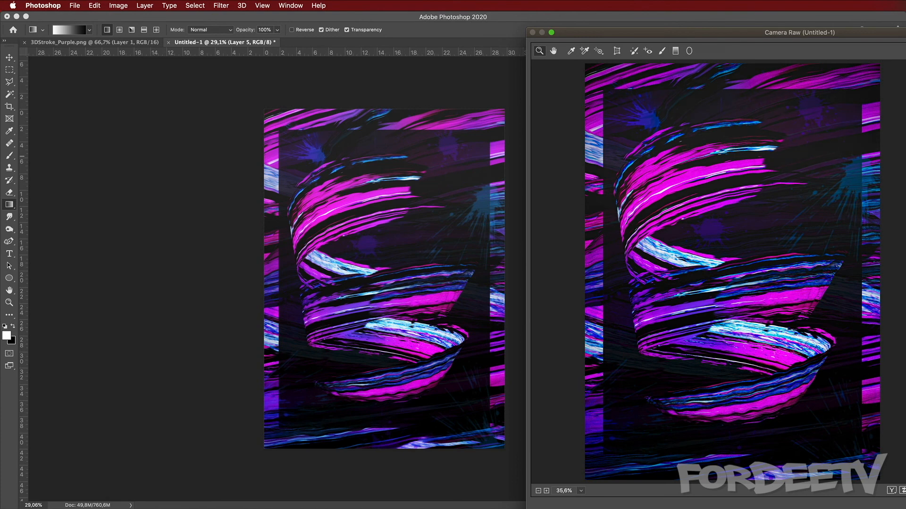
pyautogui.press('Return')
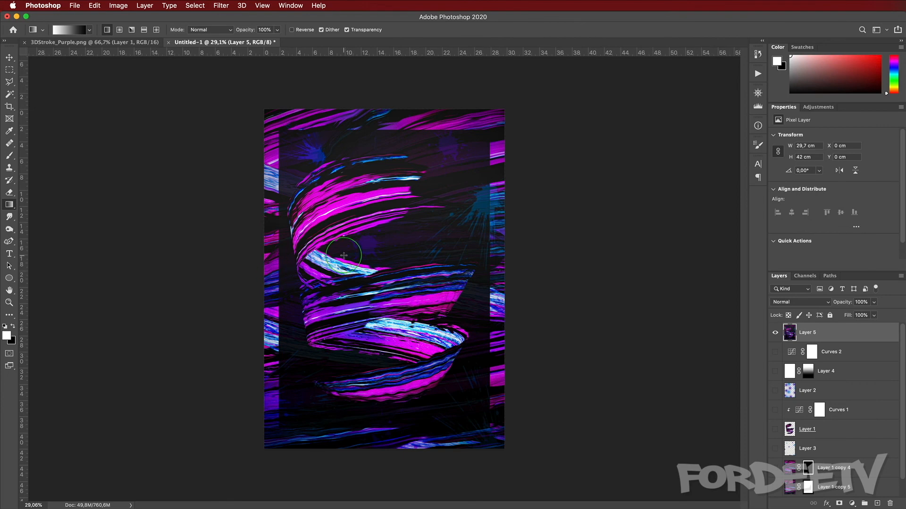
pyautogui.press('super+equal')
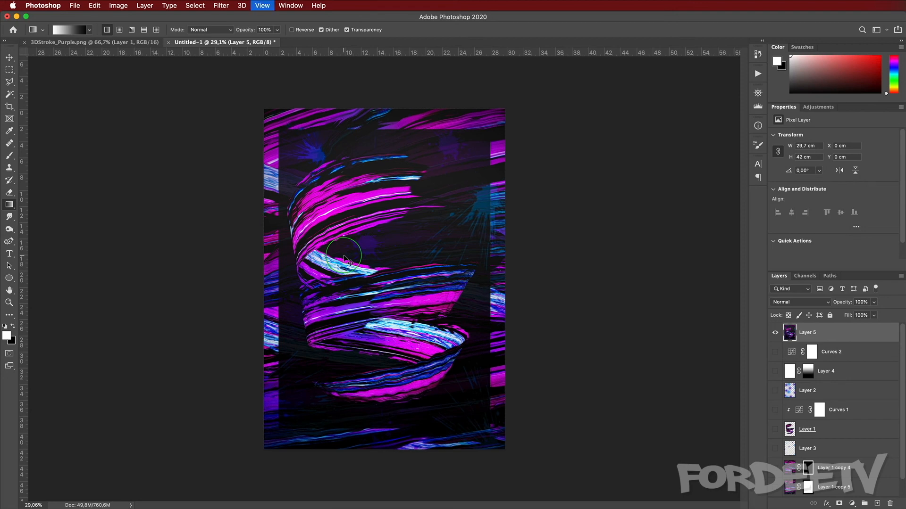